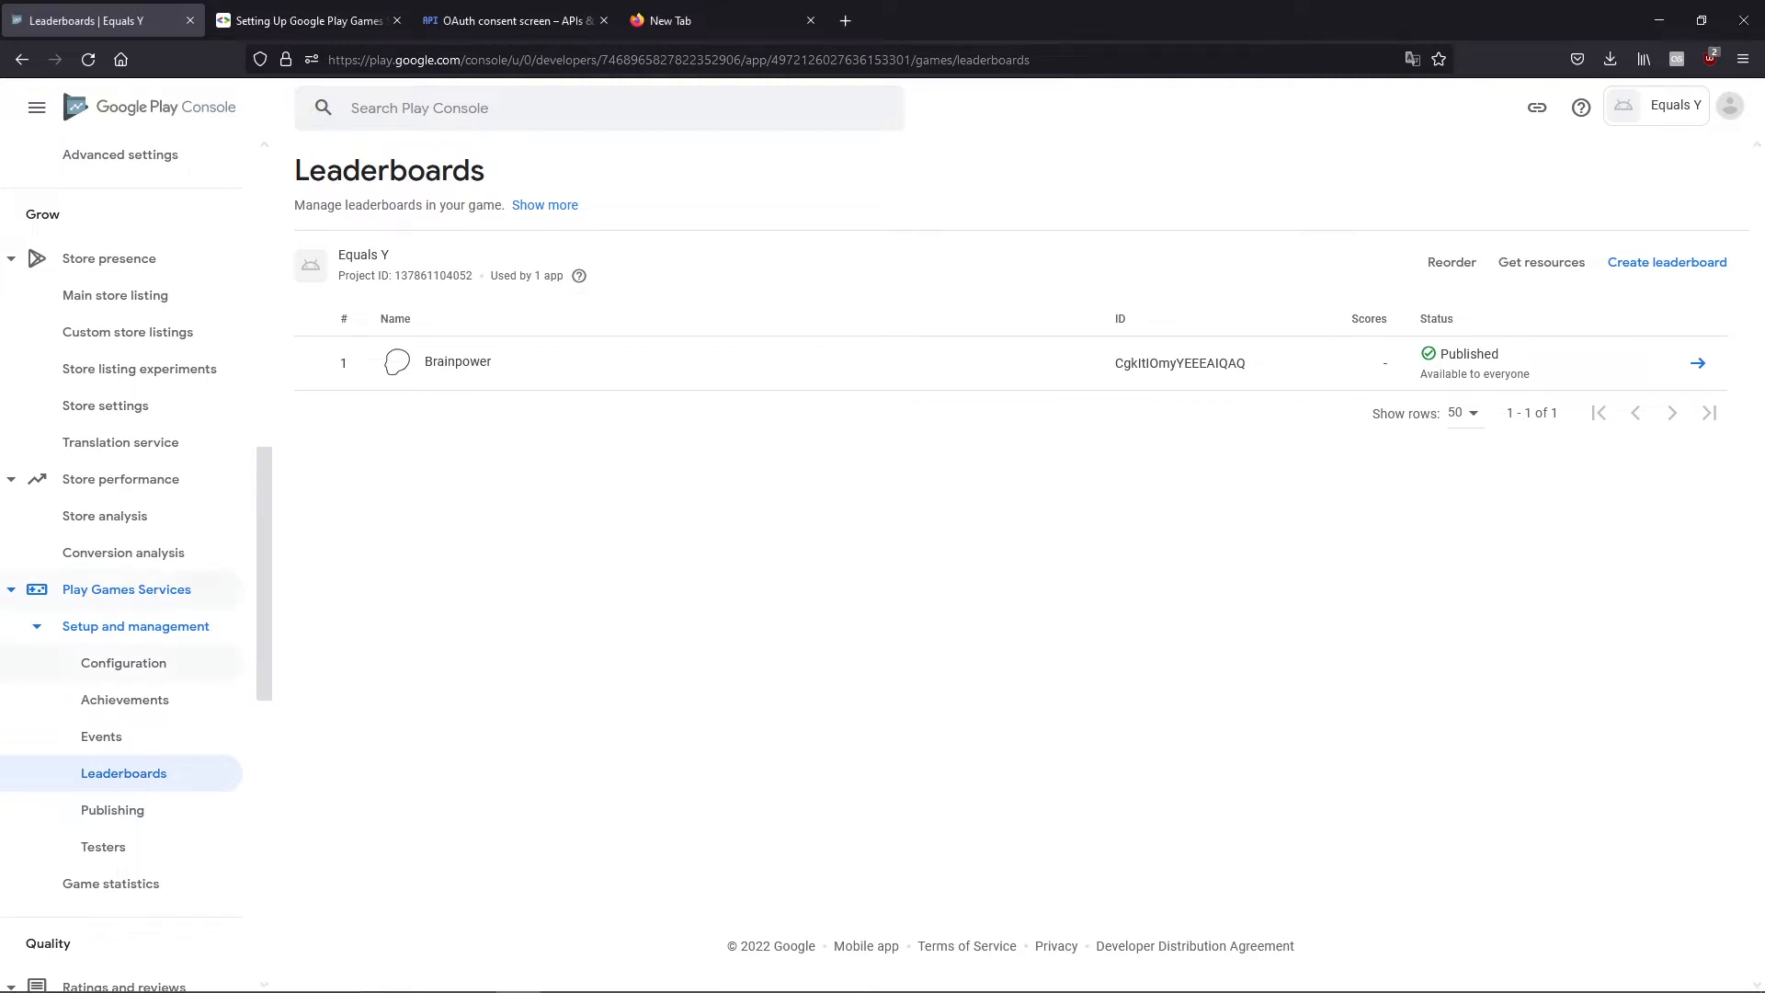
Start a new credential in the Play Games Services configuration and review its type, name, anti-piracy and OAuth client settings
{"action": "left_click", "coordinate": [123, 663]}
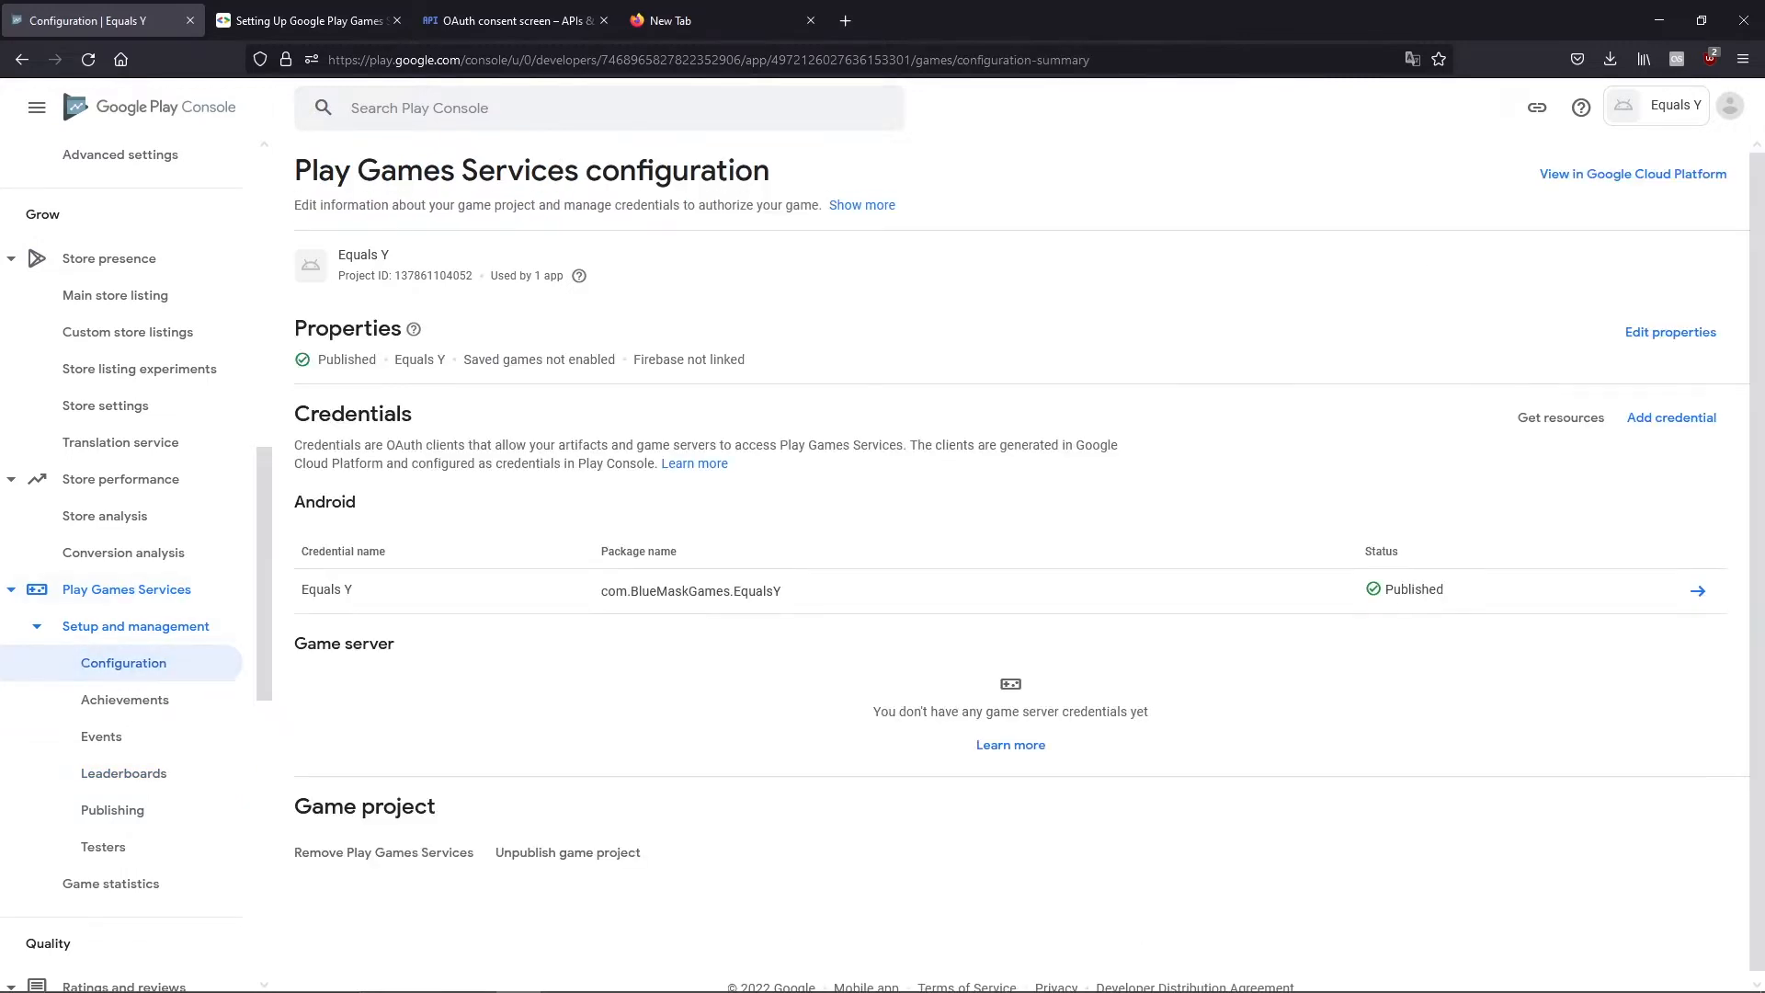
{"action": "left_click", "coordinate": [1672, 417]}
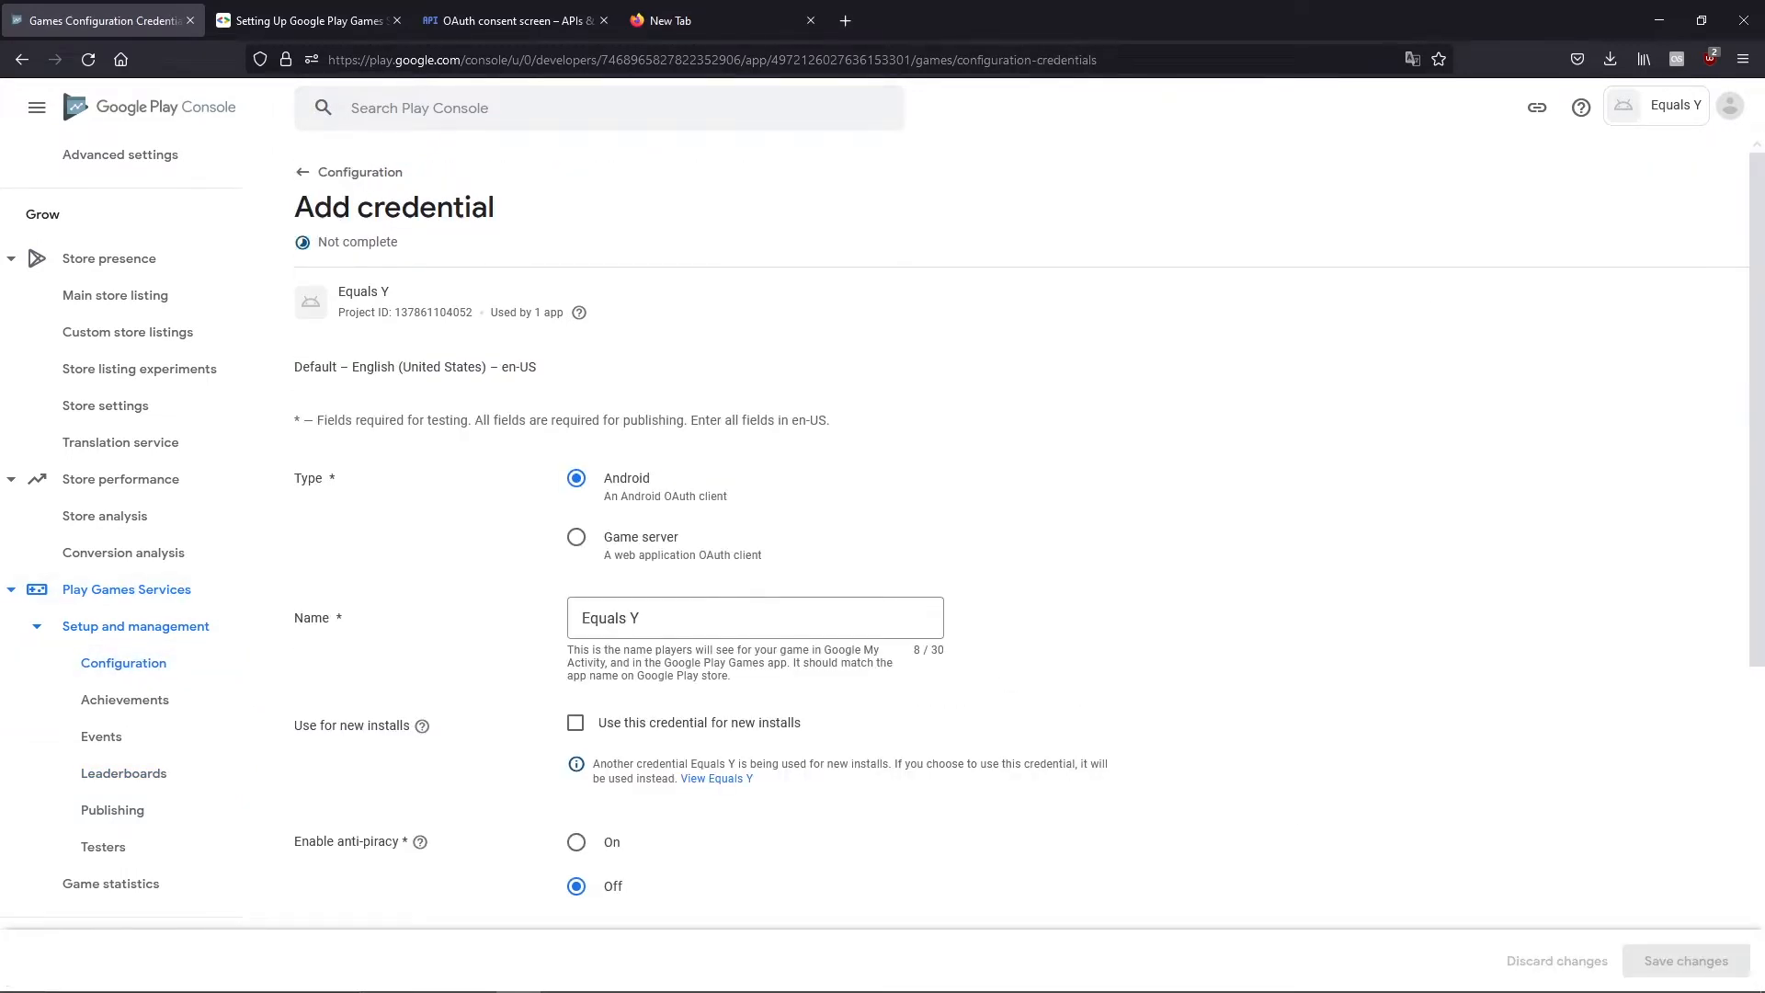
{"action": "scroll", "coordinate": [1021, 552], "scroll_direction": "down", "scroll_amount": 4}
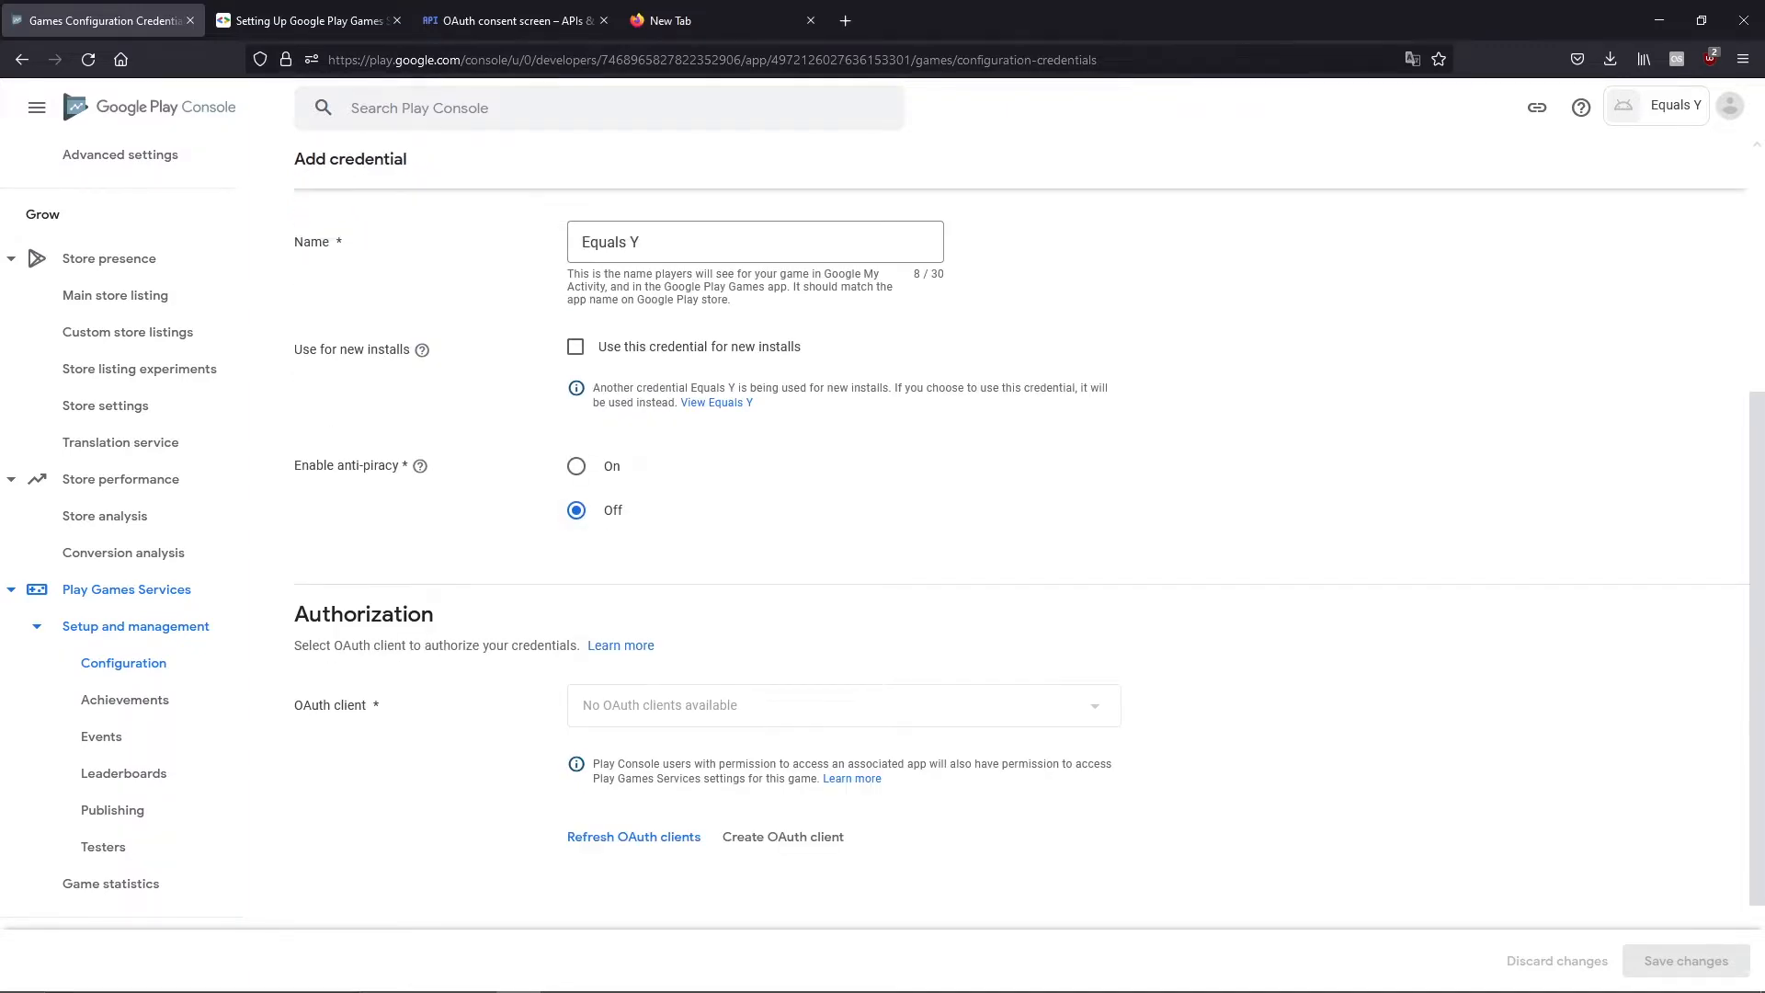
{"action": "scroll", "coordinate": [1021, 530], "scroll_direction": "up", "scroll_amount": 4}
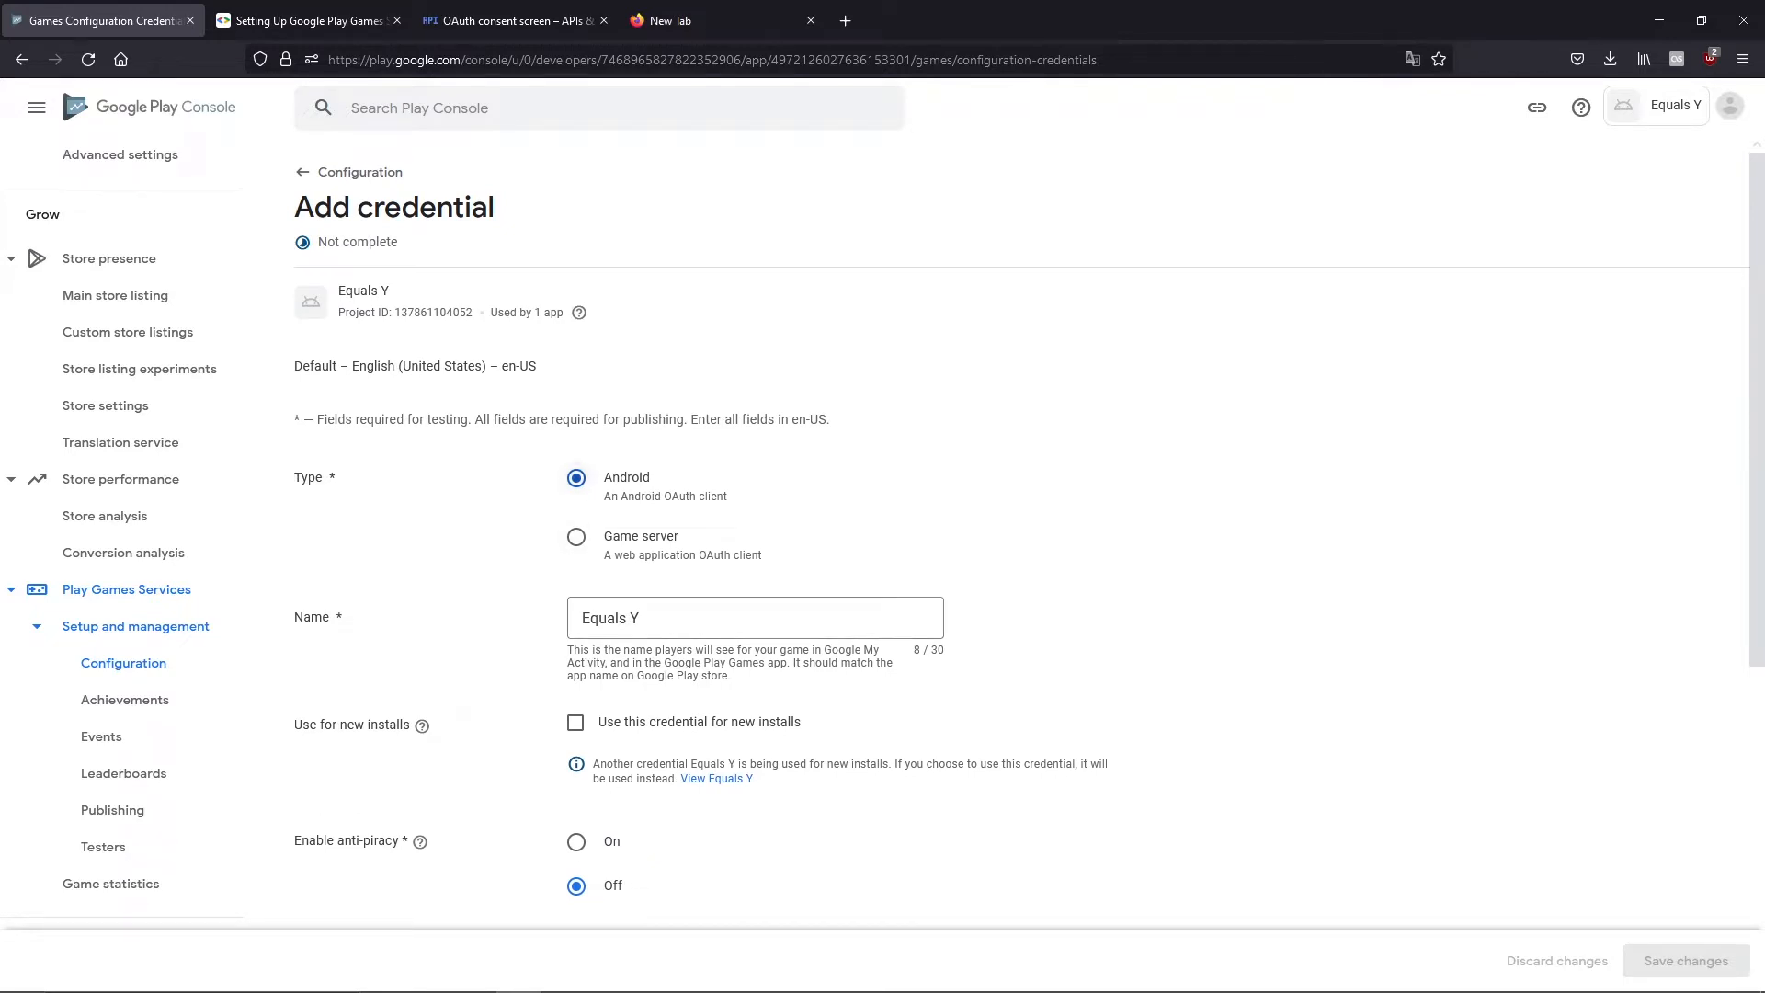
{"action": "scroll", "coordinate": [1020, 529], "scroll_direction": "down", "scroll_amount": 3}
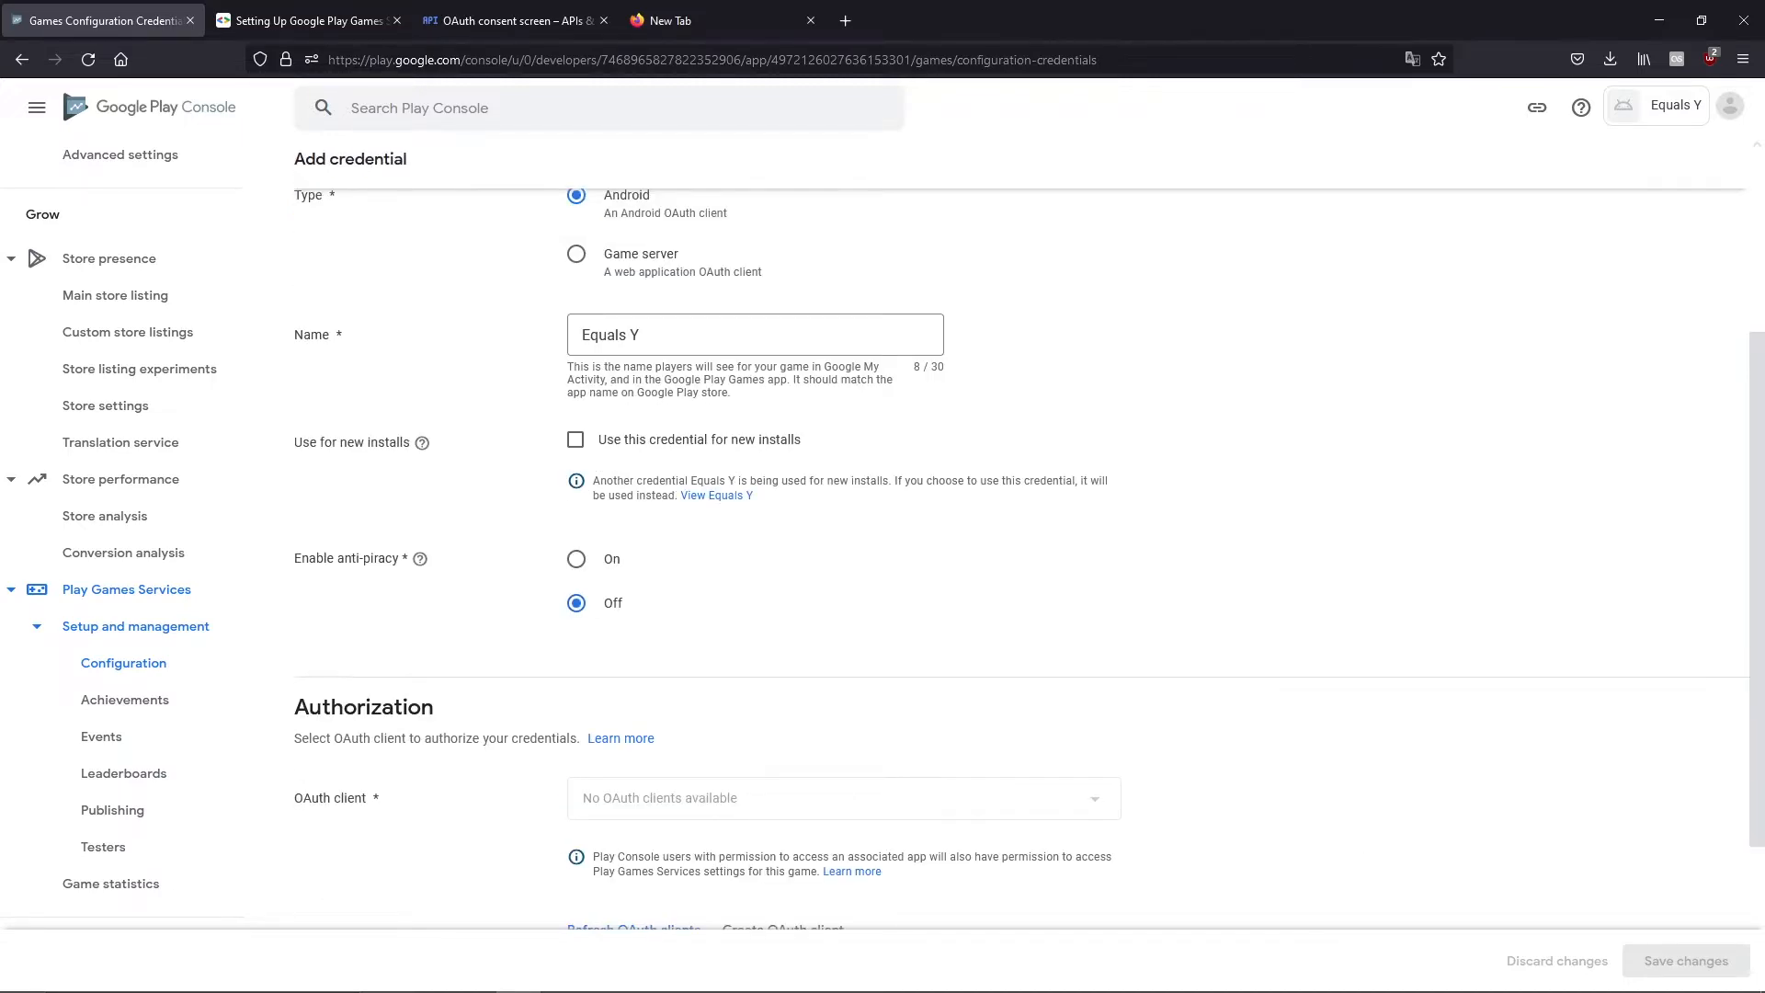
{"action": "scroll", "coordinate": [576, 439], "scroll_direction": "down", "scroll_amount": 2}
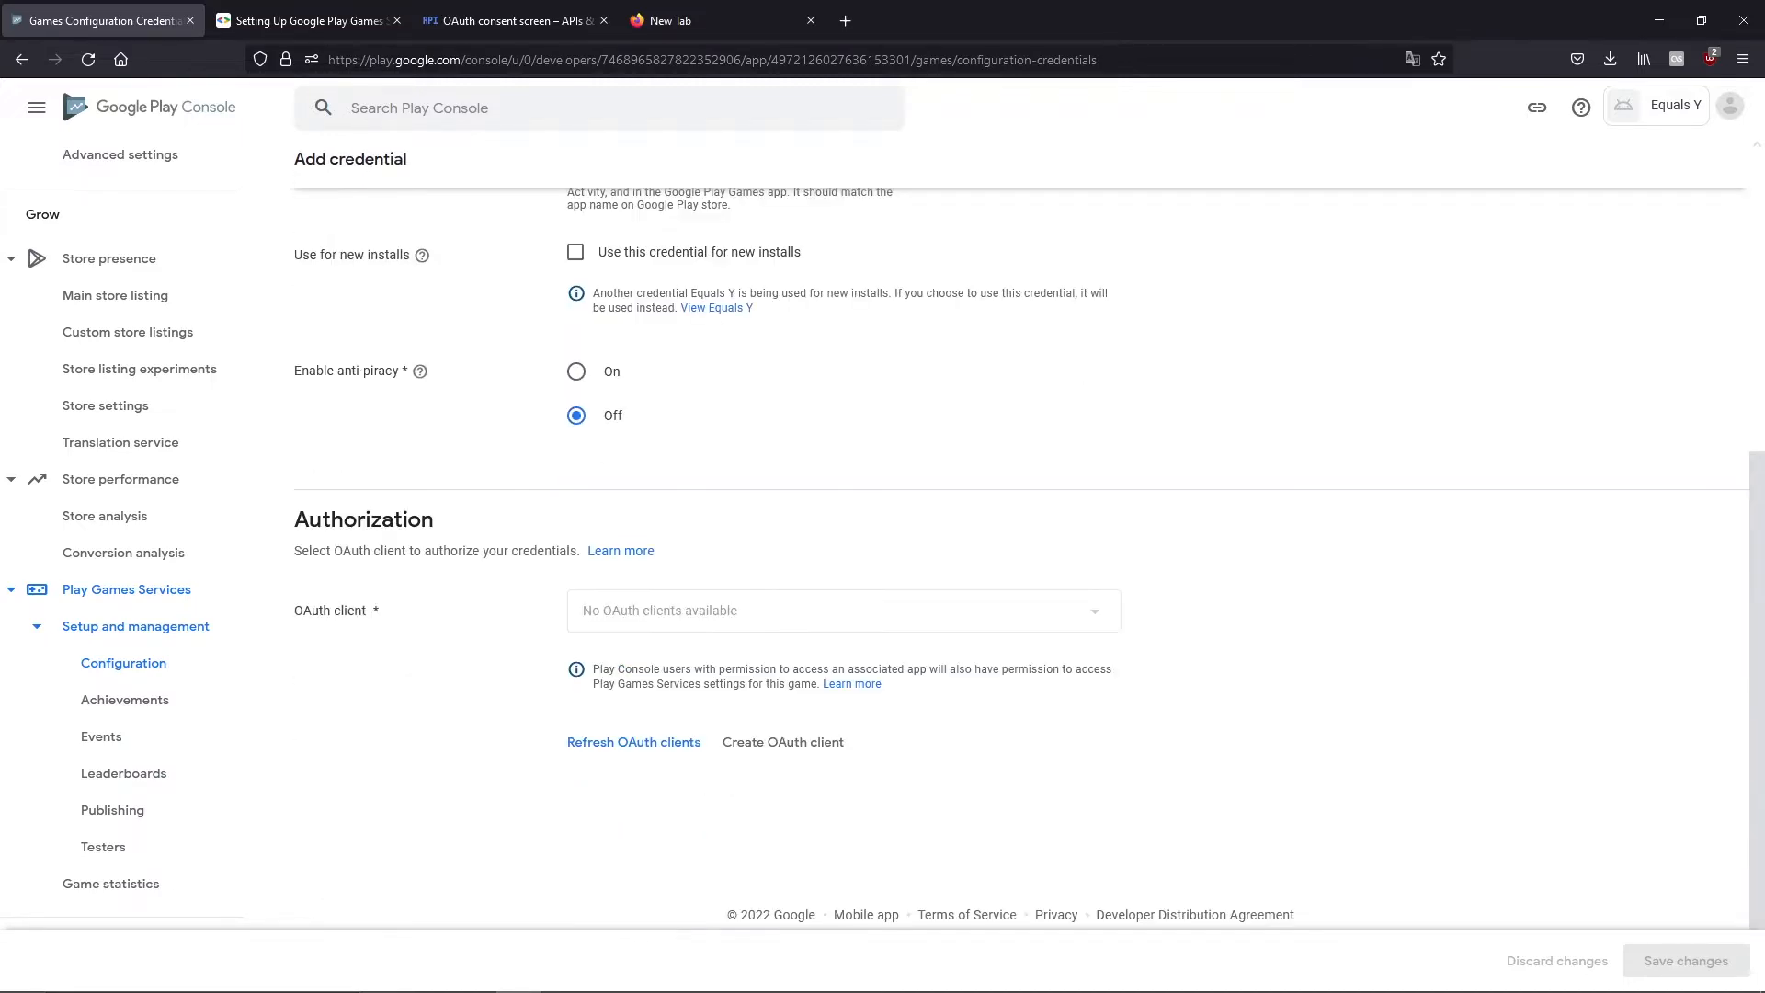
{"action": "scroll", "coordinate": [1021, 556], "scroll_direction": "down", "scroll_amount": 1}
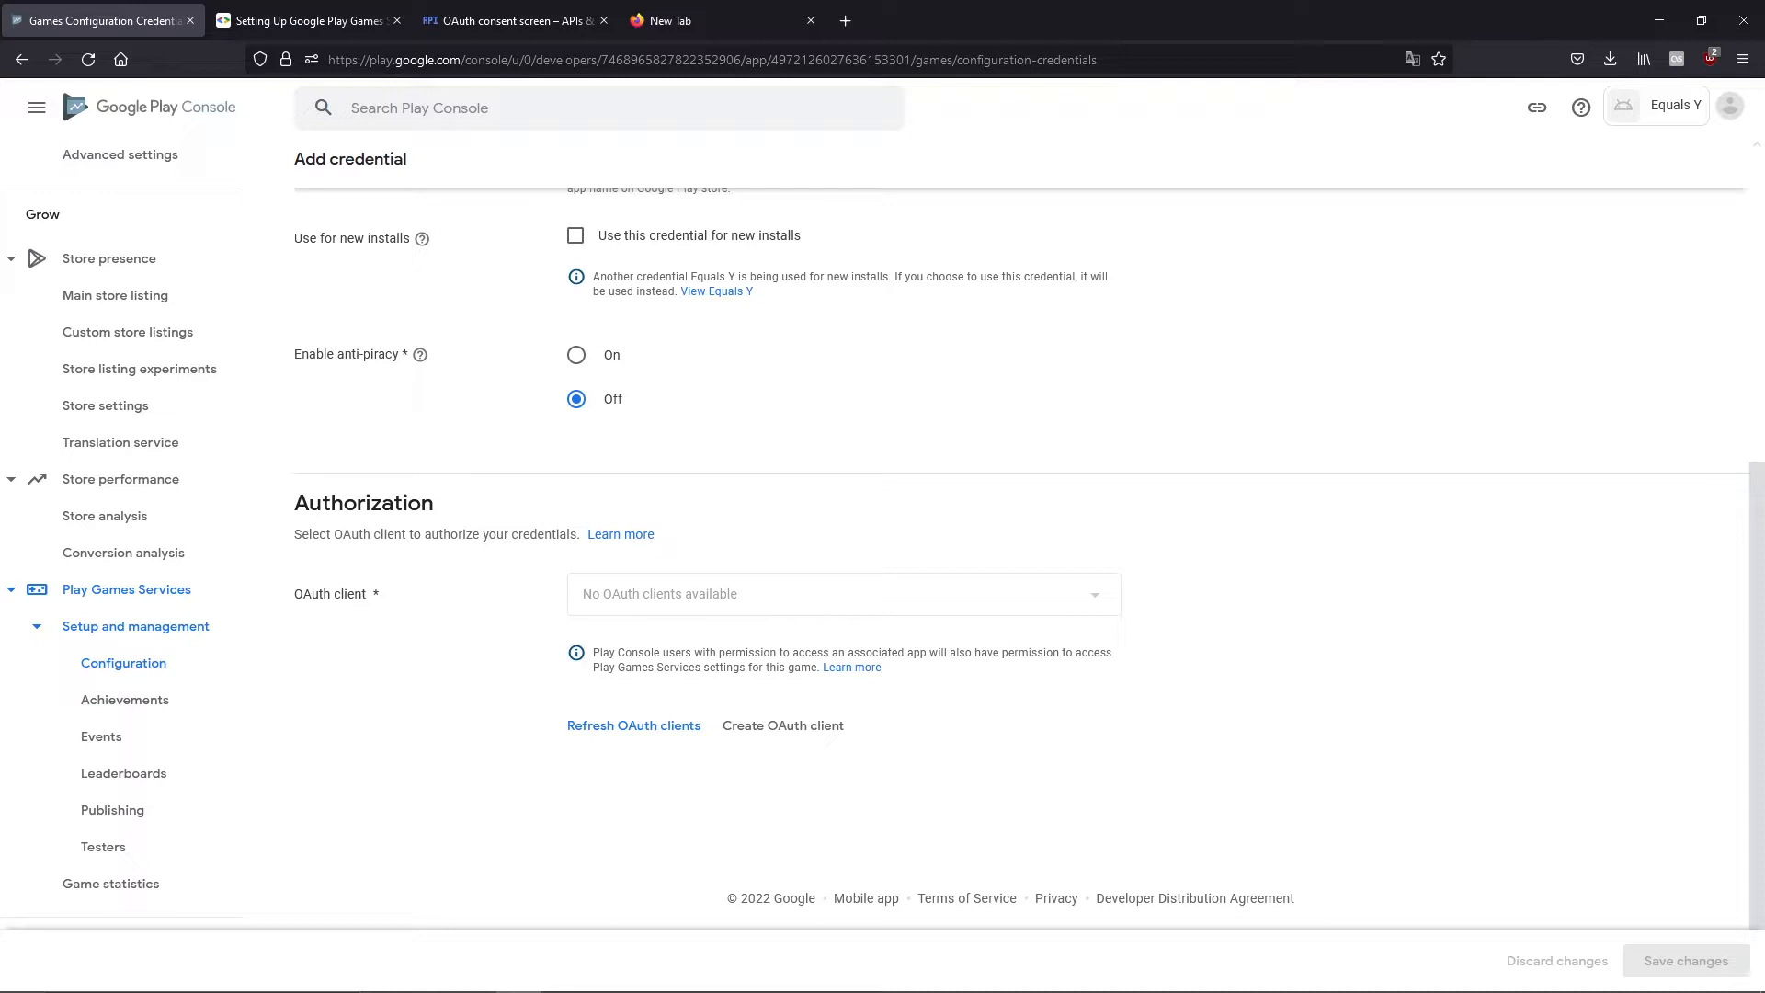
Start creating an OAuth client ID in Google Cloud Platform with application type Android and the name Equals Y
{"action": "left_click", "coordinate": [782, 725]}
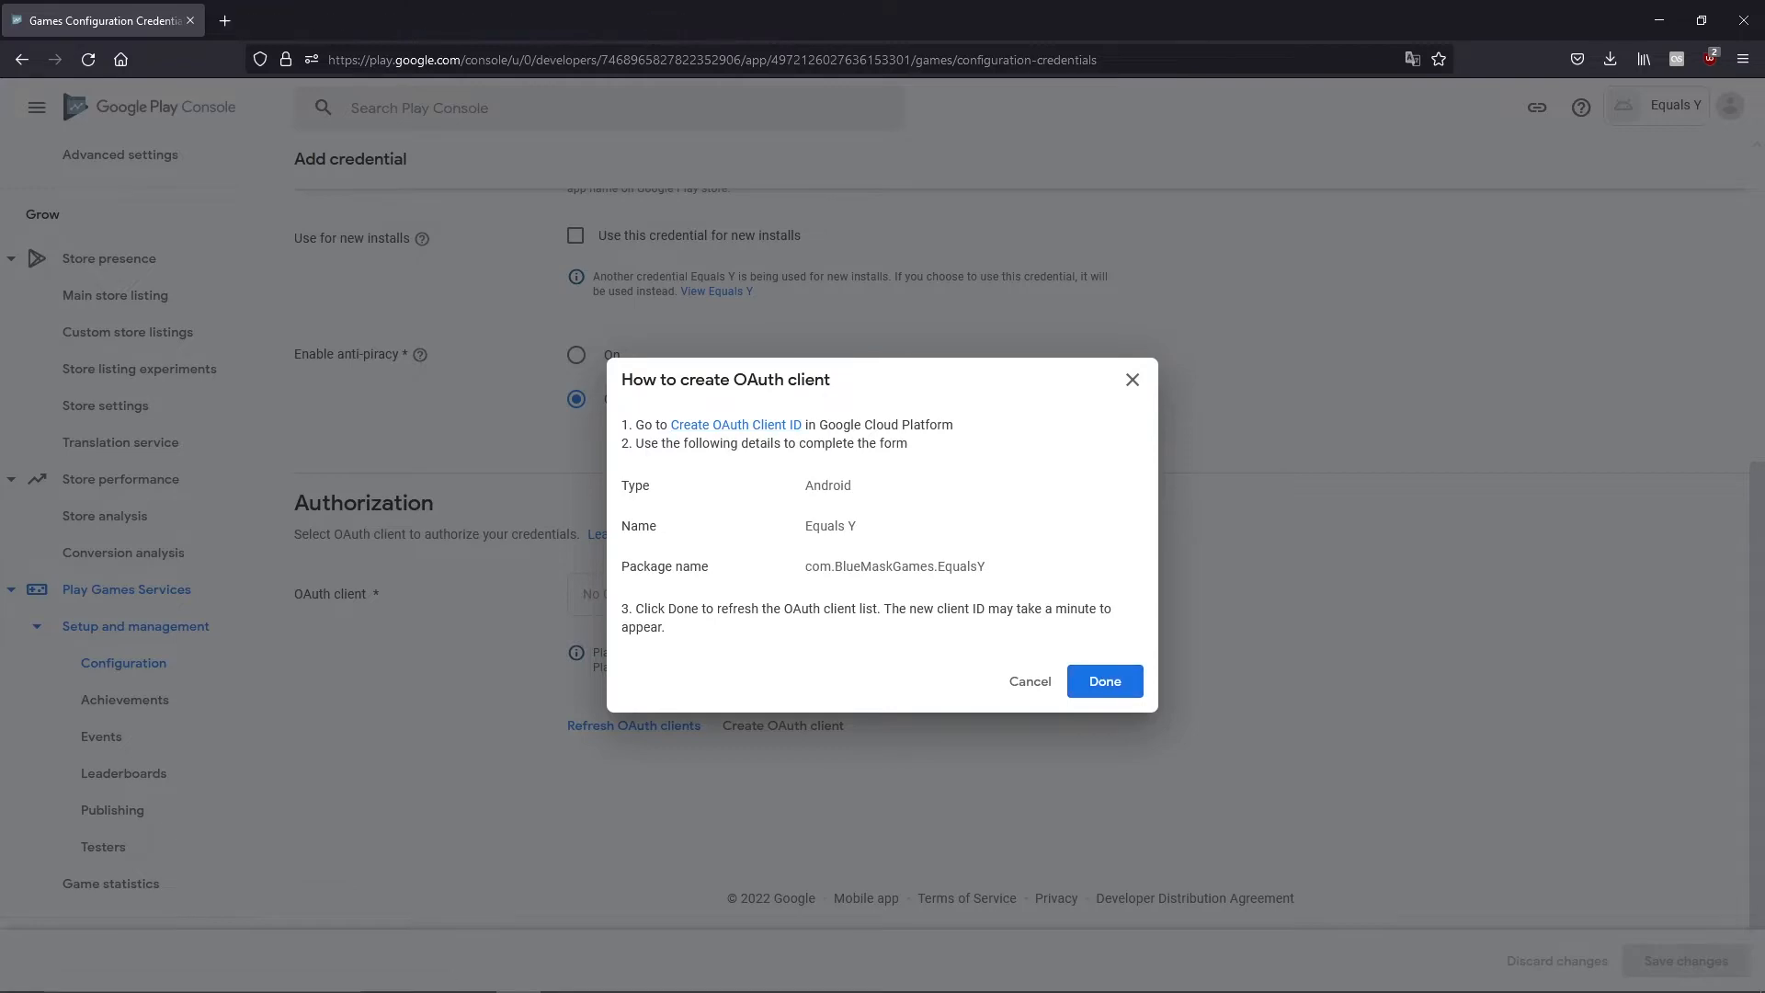
{"action": "left_click", "coordinate": [736, 425]}
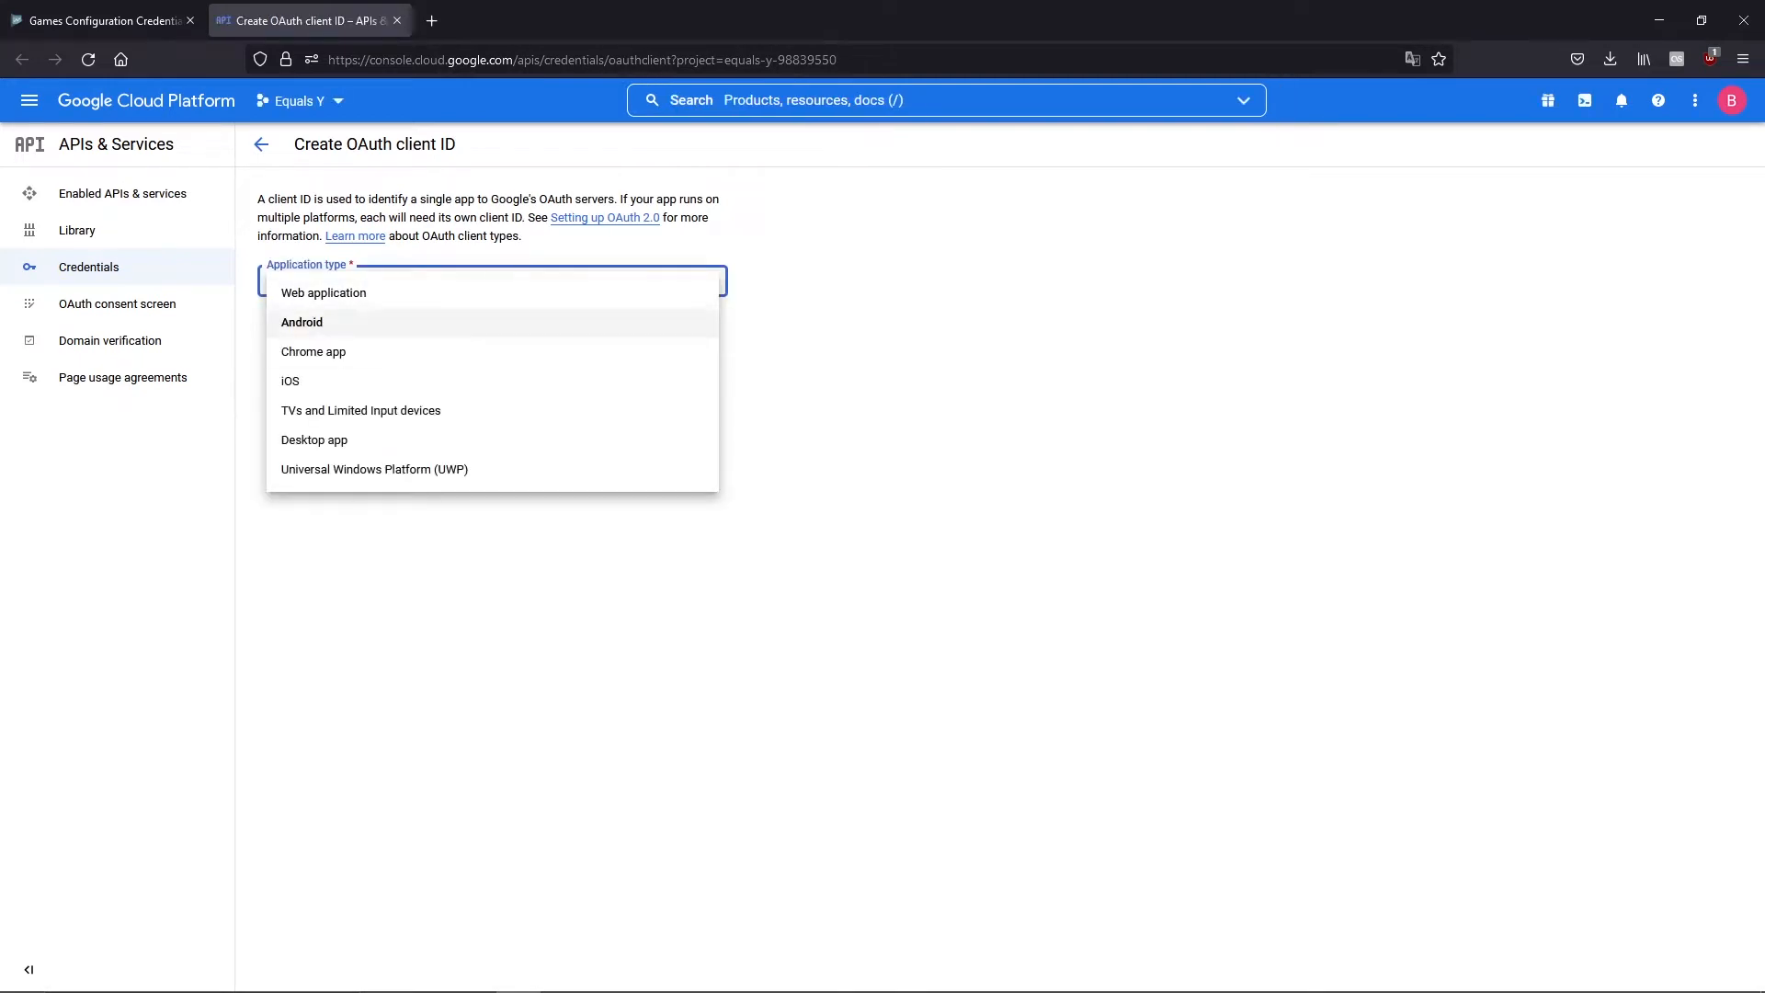
{"action": "left_click", "coordinate": [303, 323]}
{"action": "left_click_drag", "start_coordinate": [368, 338], "coordinate": [236, 331]}
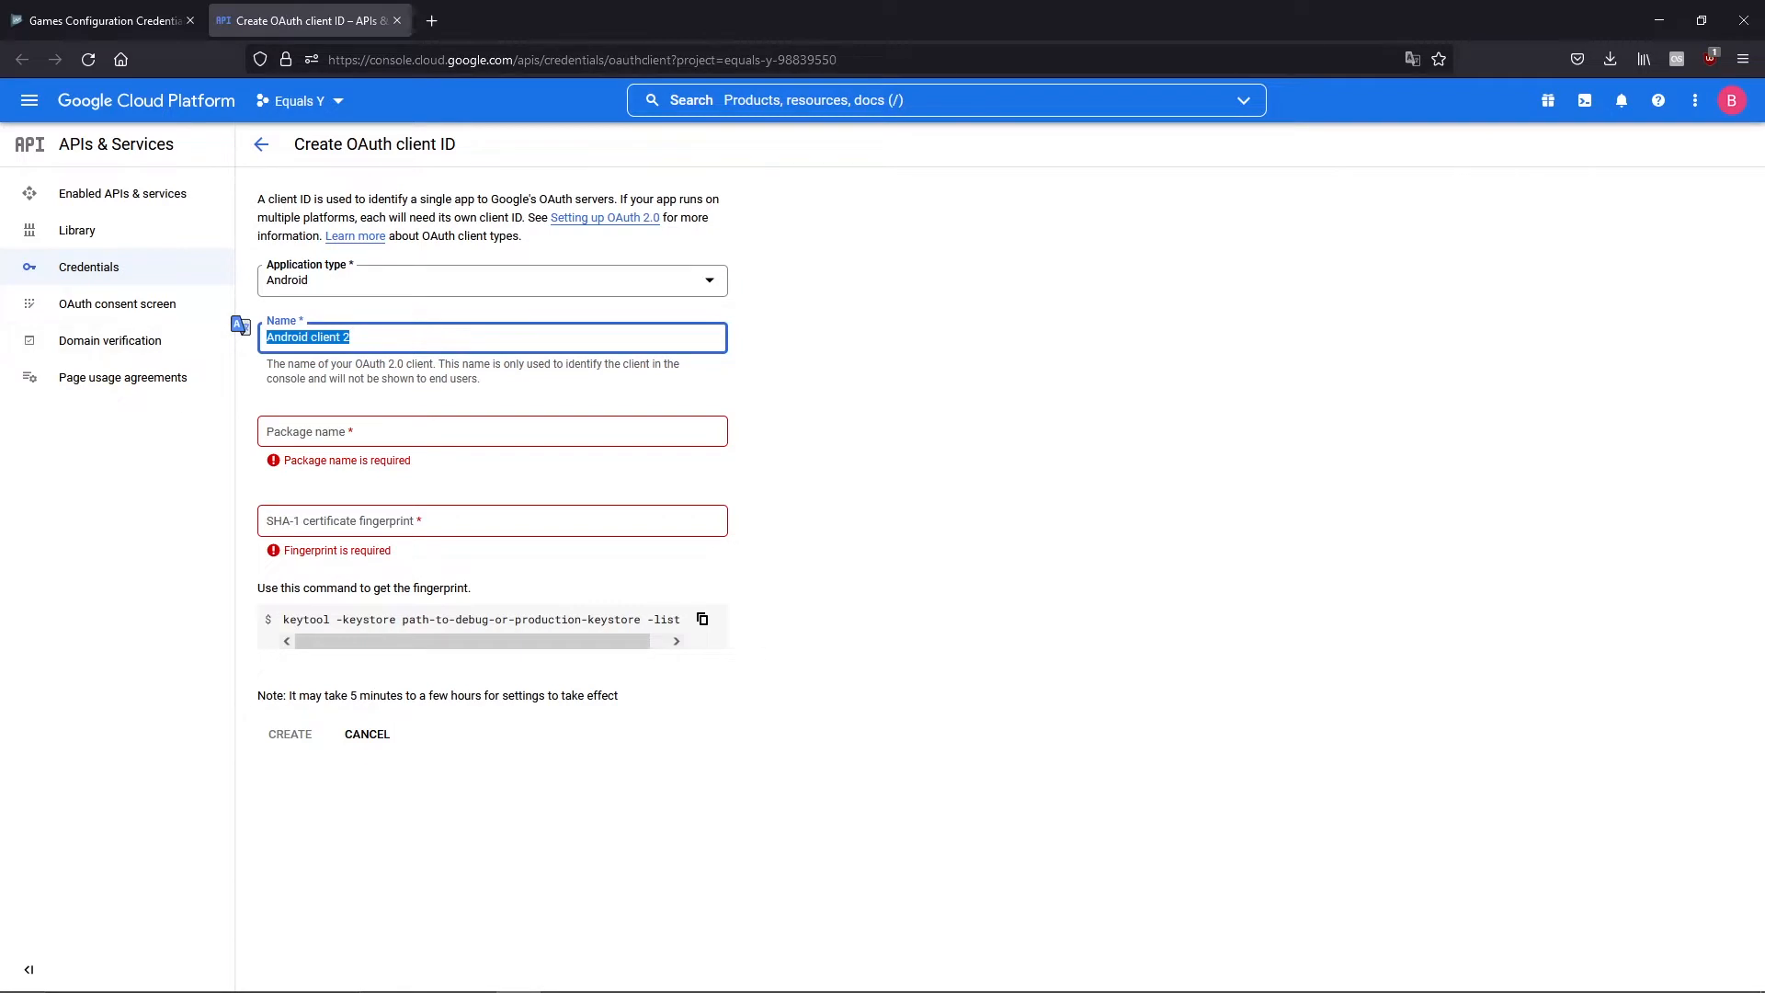
{"action": "type", "text": "Eq"}
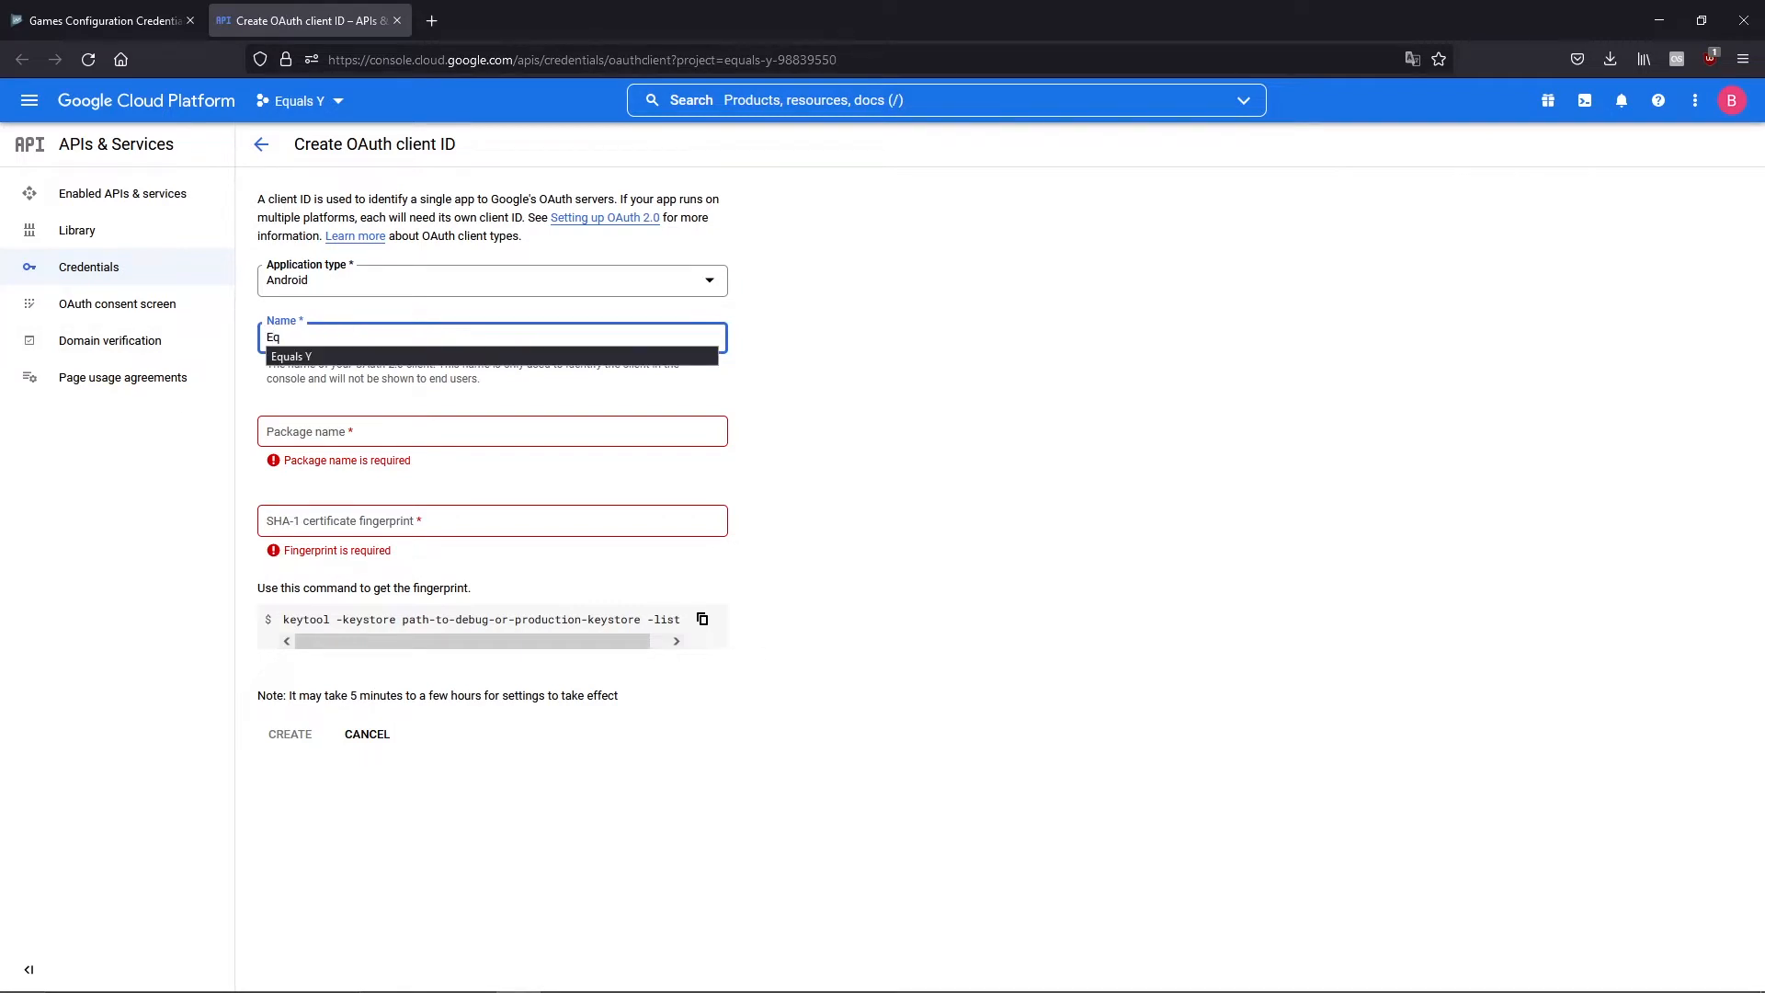
{"action": "left_click", "coordinate": [292, 357]}
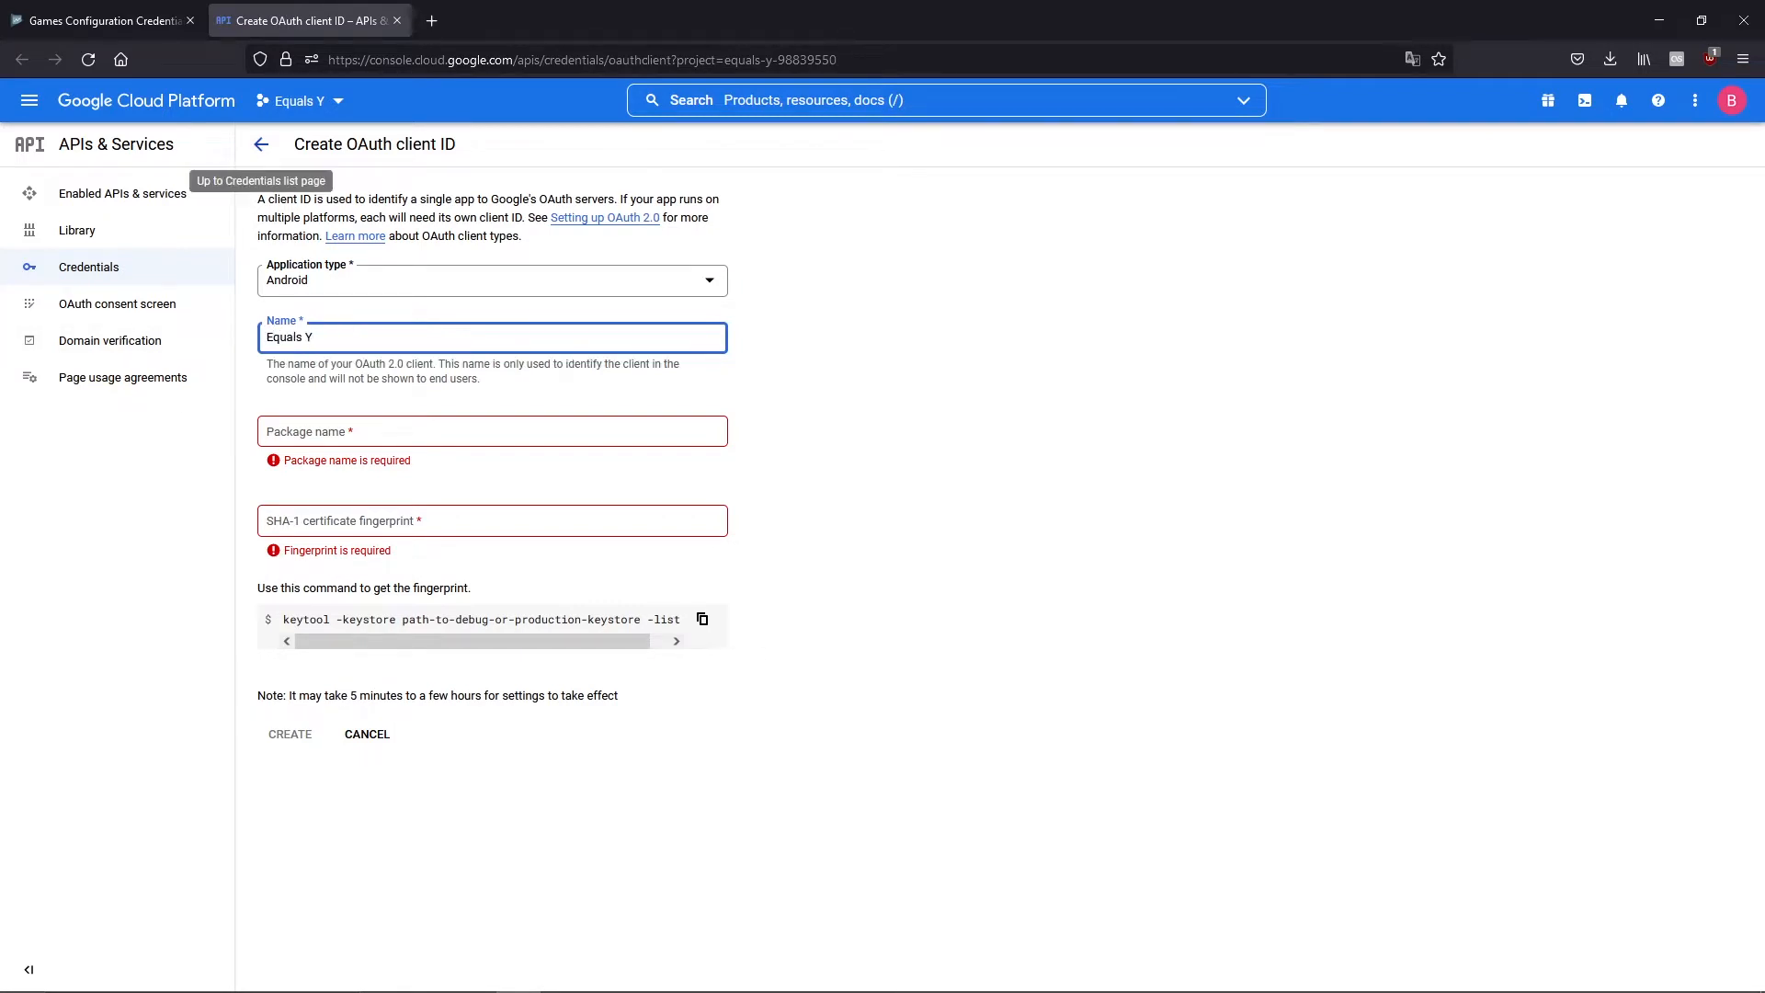
Copy the package name com.BlueMaskGames.EqualsY from the Play Console's OAuth client instructions into the new client's package name
{"action": "left_click", "coordinate": [115, 20]}
{"action": "left_click_drag", "start_coordinate": [986, 566], "coordinate": [804, 567]}
{"action": "key", "text": "ctrl+c"}
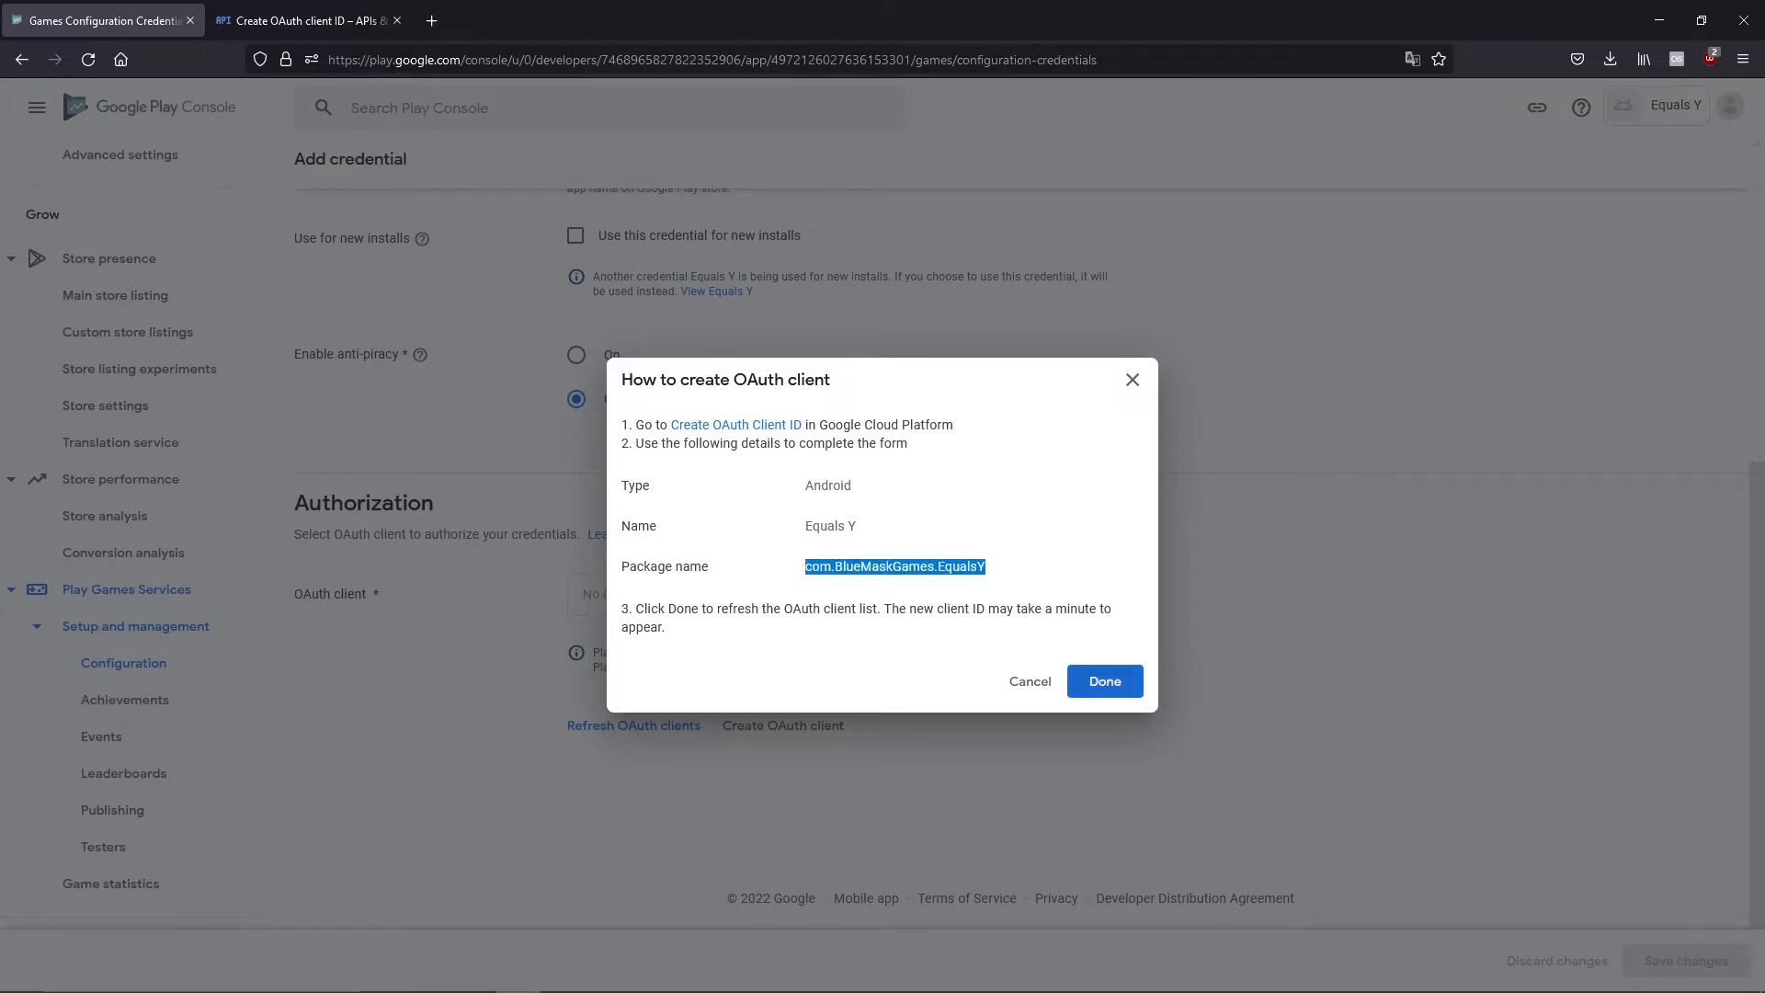
{"action": "left_click", "coordinate": [303, 21]}
{"action": "key", "text": "ctrl+v"}
{"action": "left_click", "coordinate": [929, 450]}
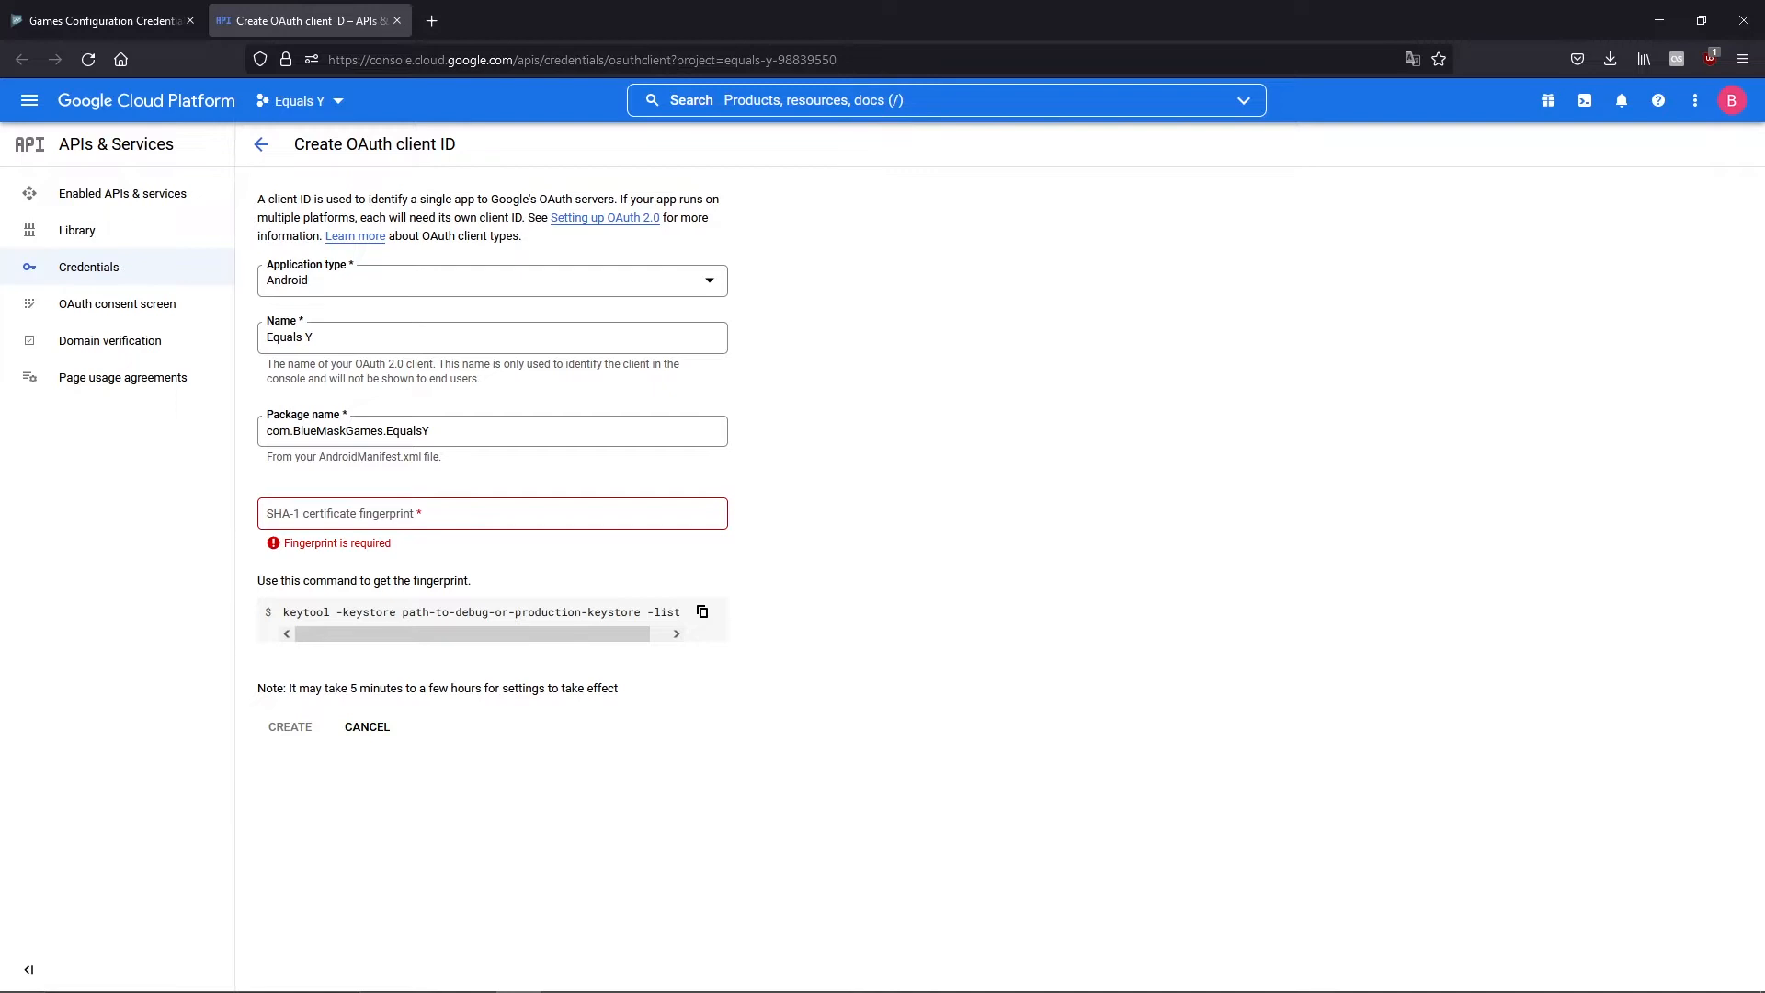
Run keytool with -list -v on CrossSearch's user.keystore in Command Prompt, enter the keystore password, and select the SHA1 certificate fingerprint
{"action": "left_click_drag", "start_coordinate": [477, 634], "coordinate": [501, 634]}
{"action": "left_click", "coordinate": [497, 612]}
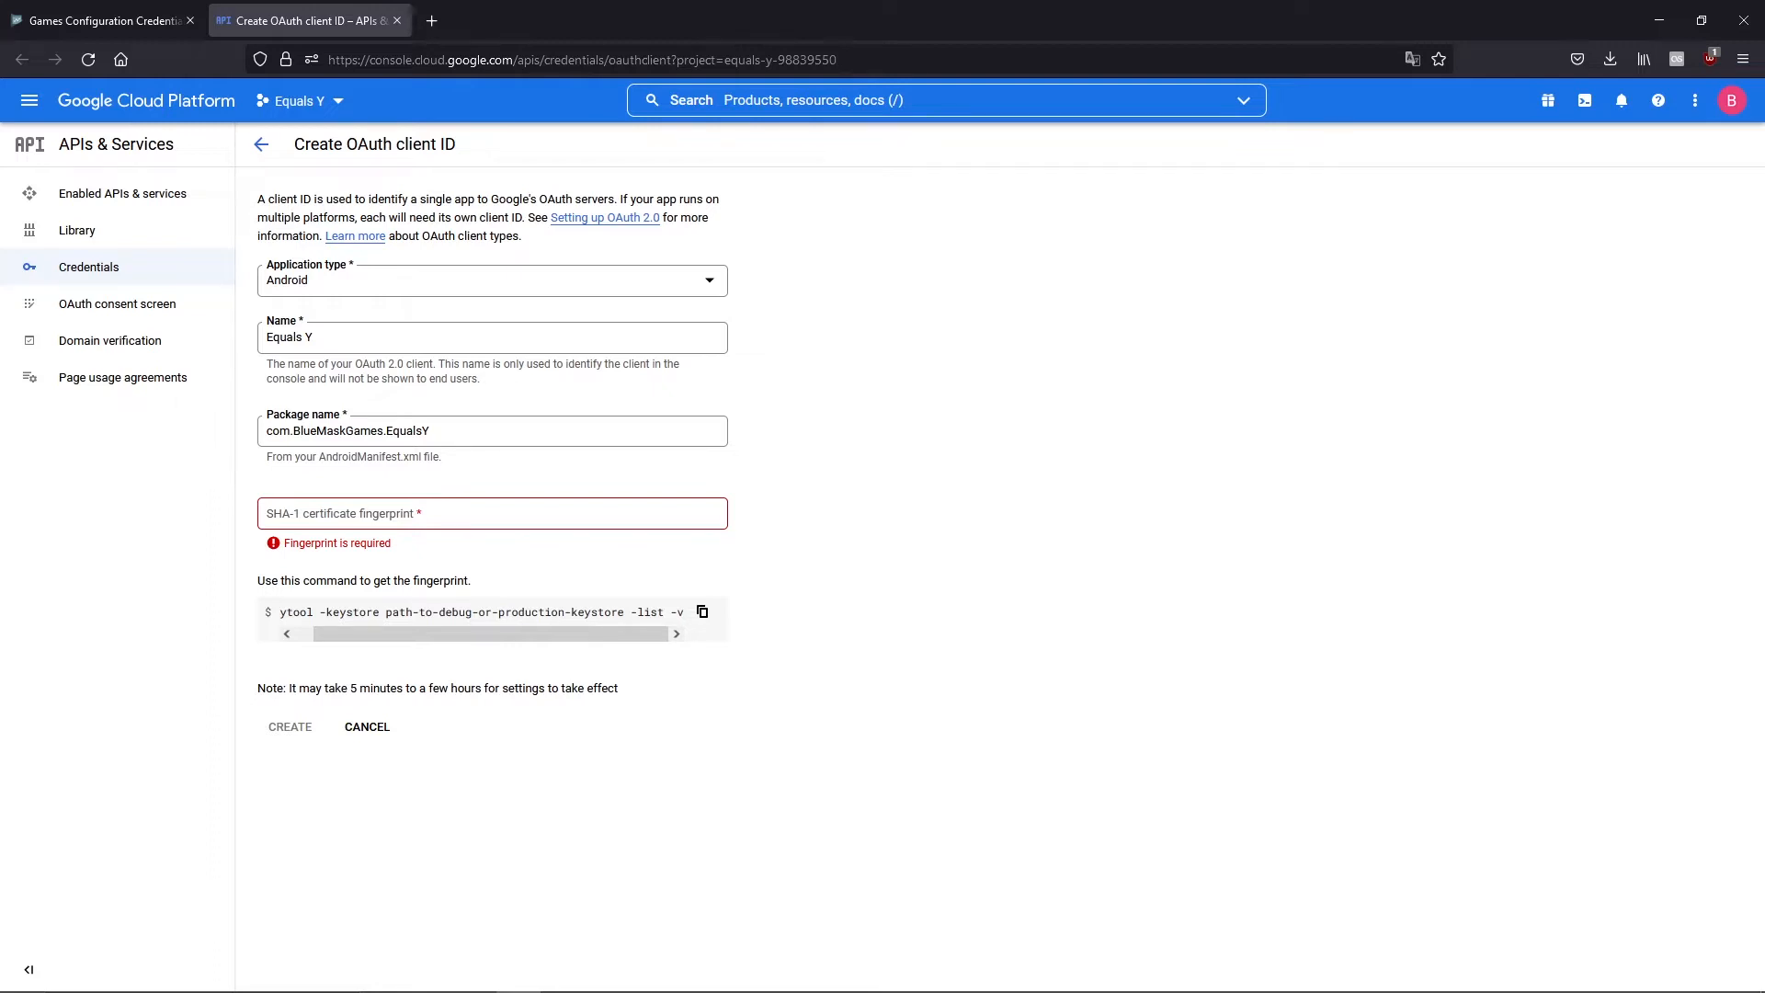
{"action": "left_click", "coordinate": [743, 975]}
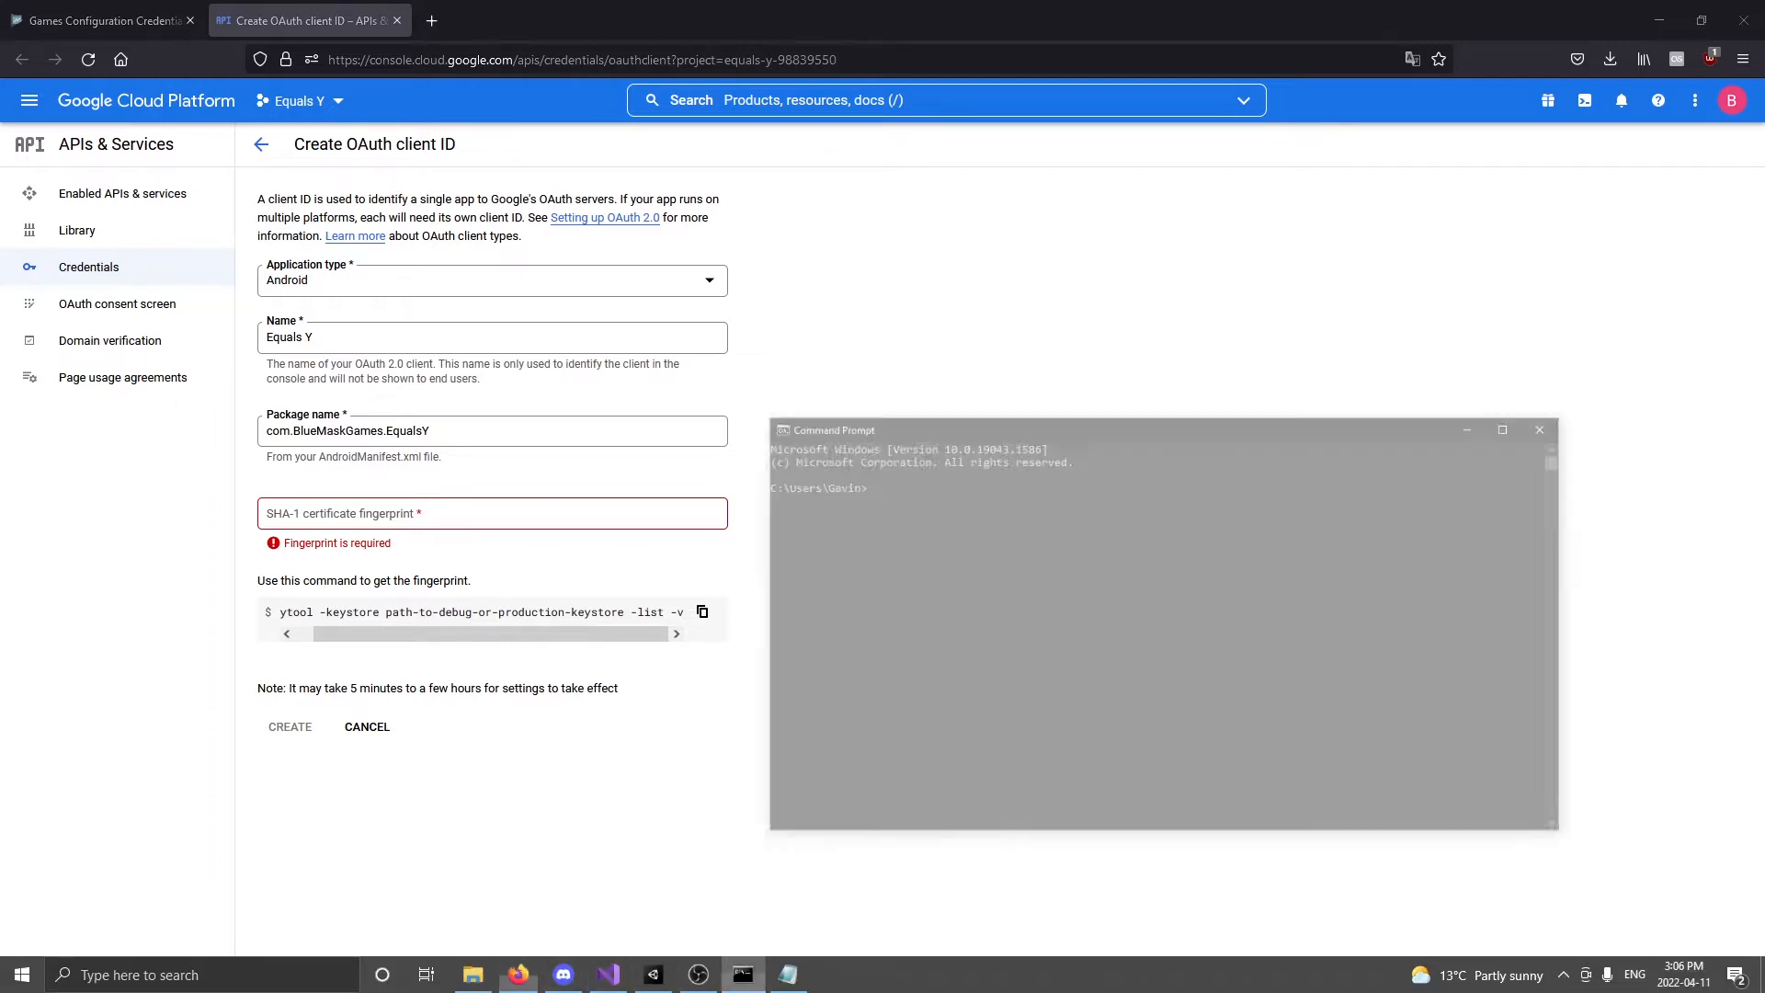
{"action": "left_click_drag", "start_coordinate": [928, 385], "coordinate": [1005, 312]}
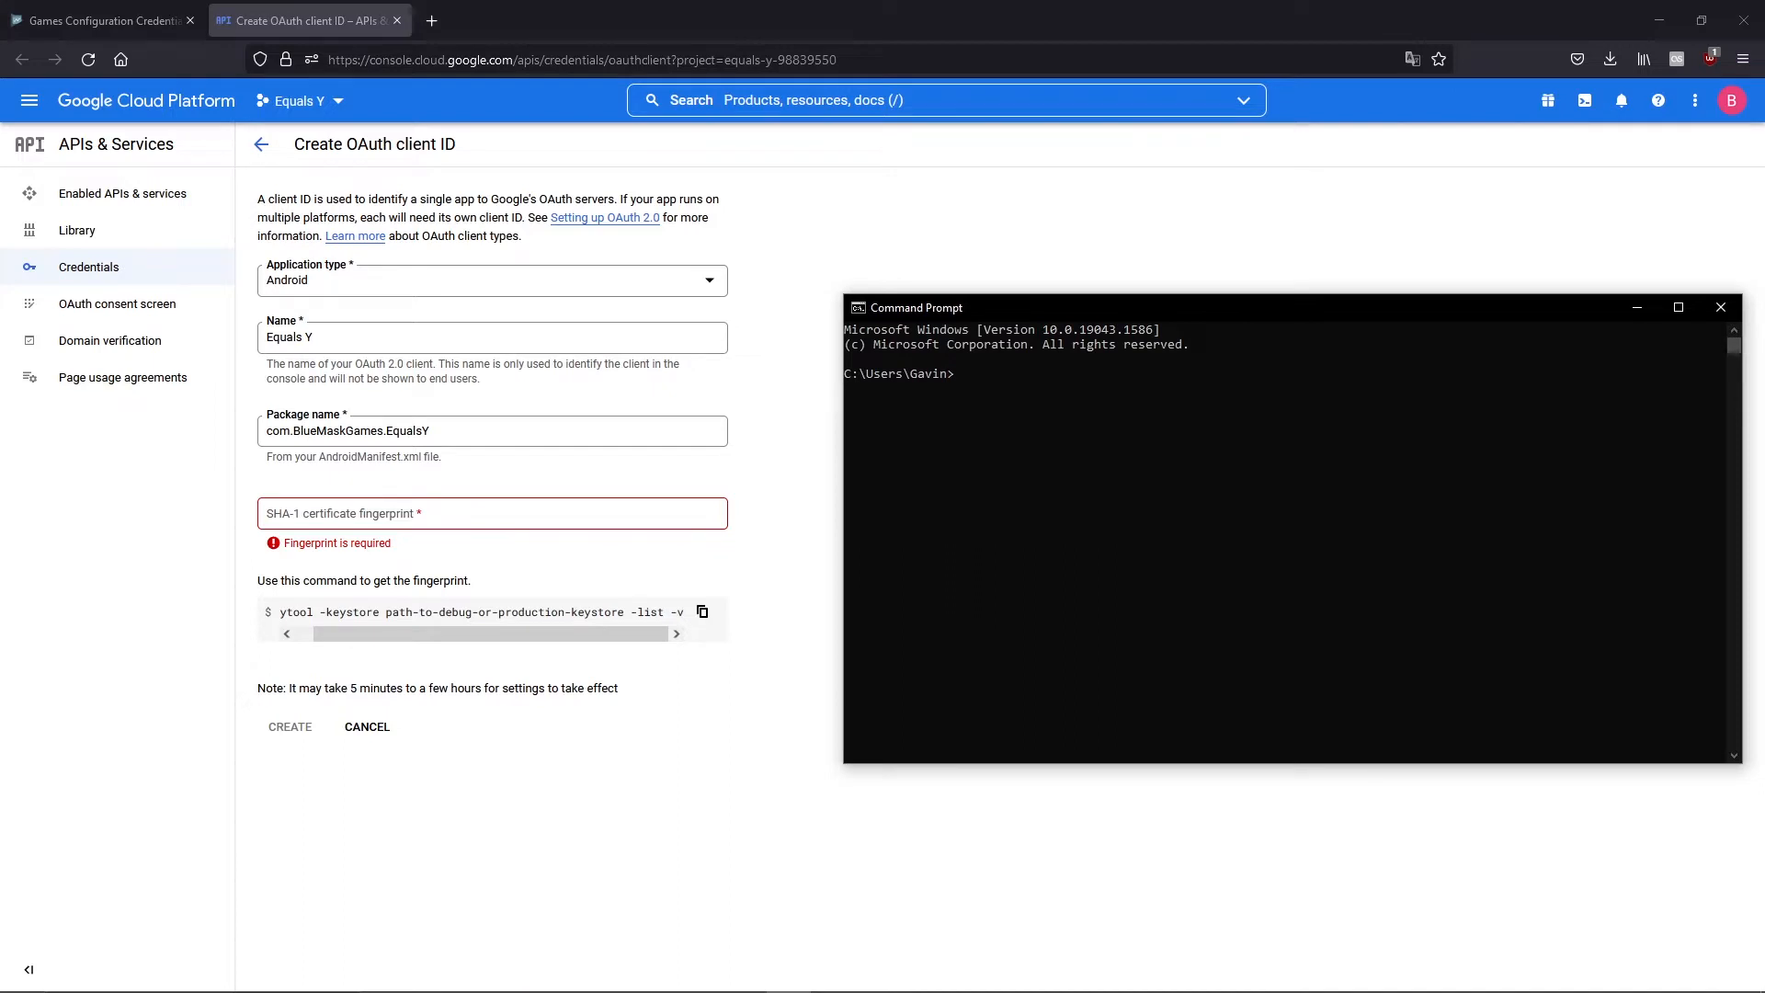
{"action": "key", "text": "ctrl+v"}
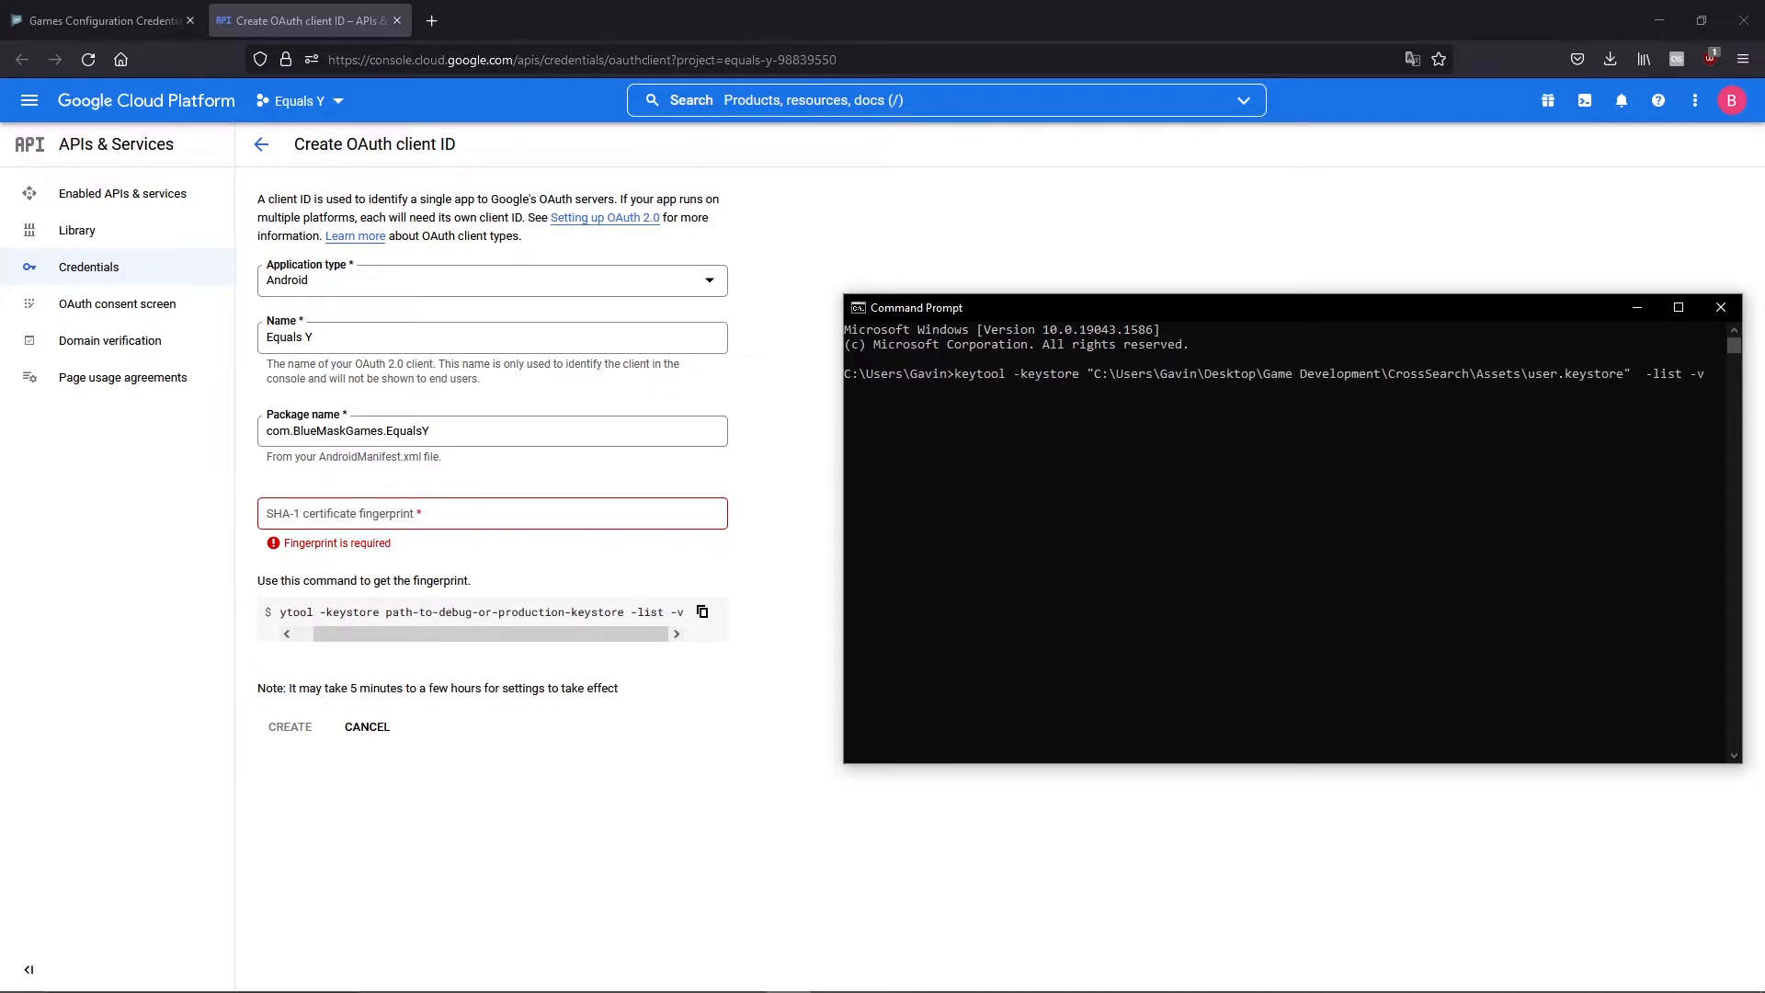
{"action": "key", "text": "Return"}
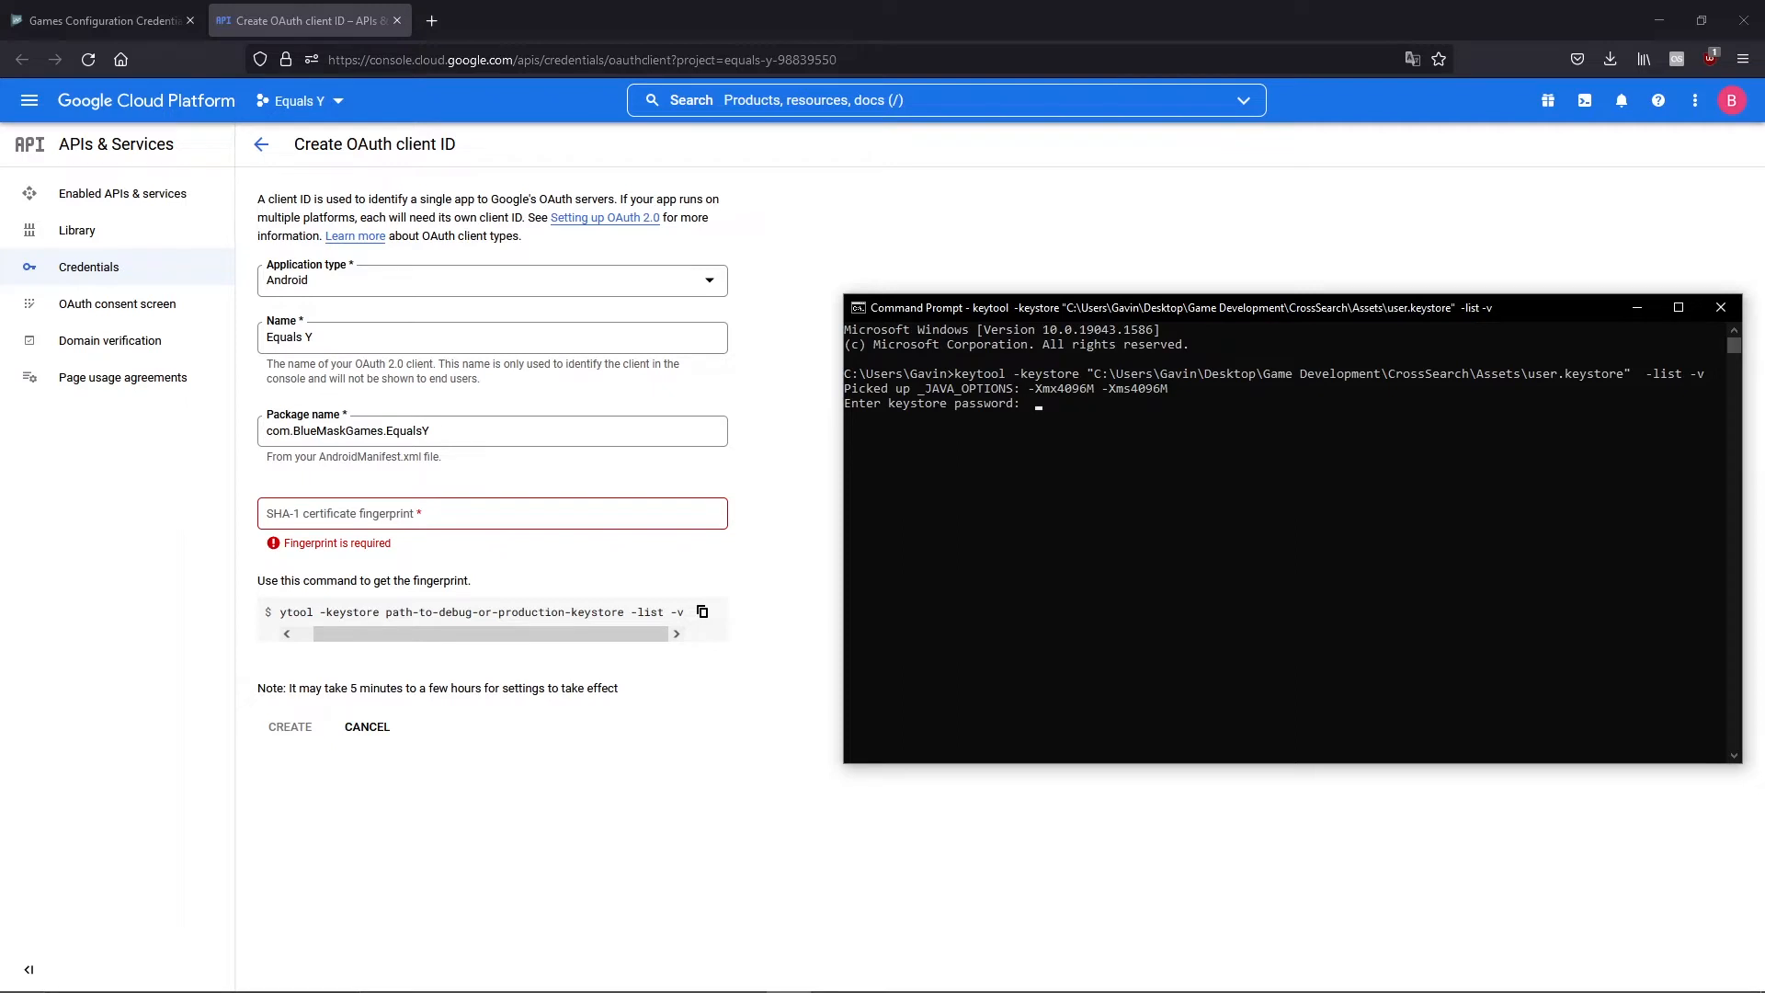
{"action": "key", "text": "Return"}
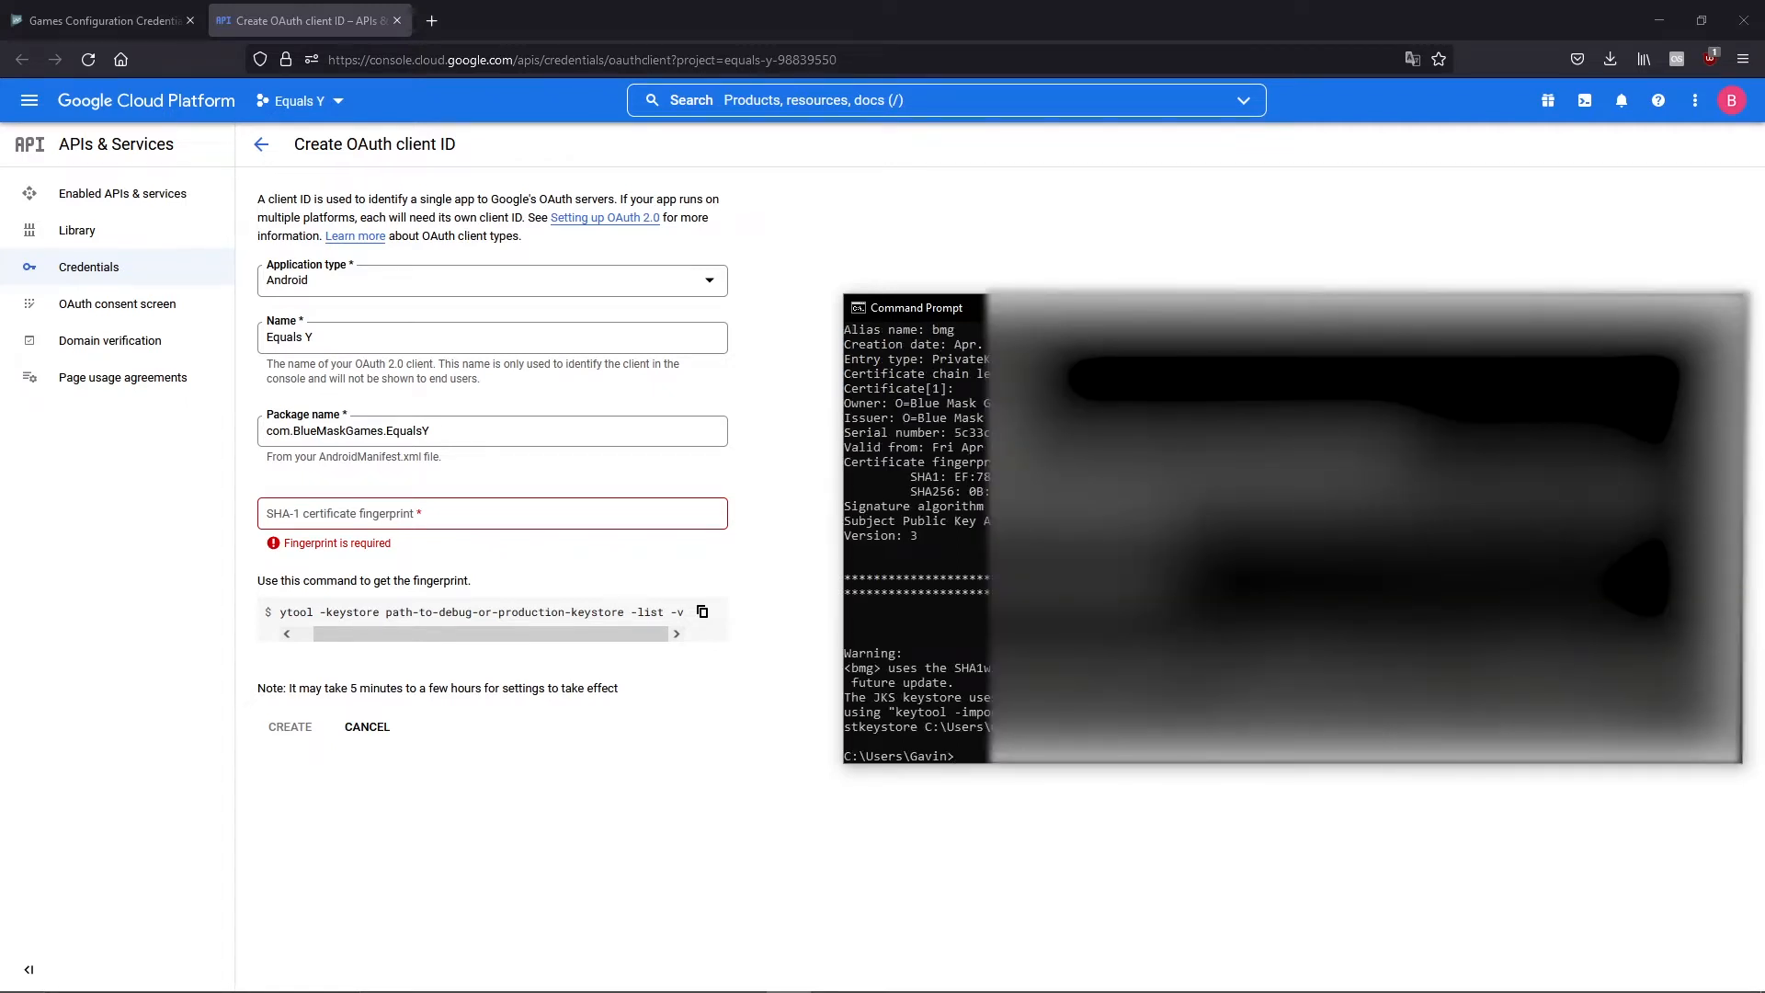
{"action": "scroll", "coordinate": [915, 534], "scroll_direction": "up", "scroll_amount": 2}
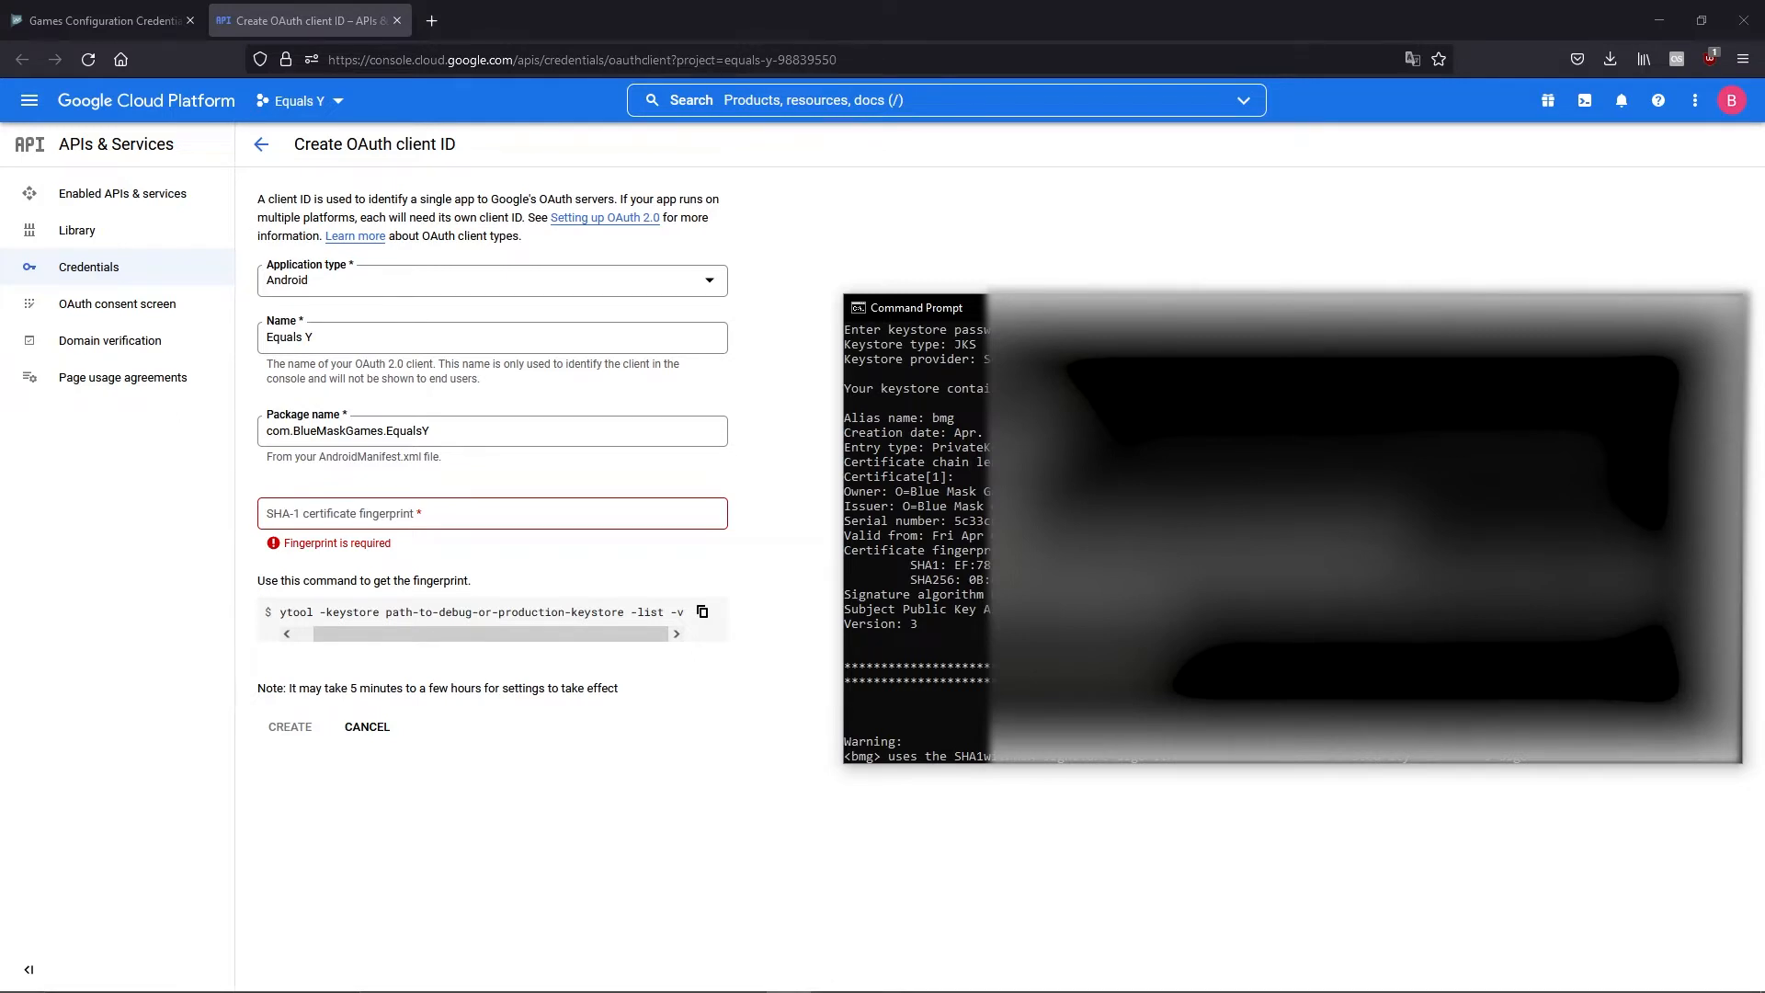
{"action": "left_click_drag", "start_coordinate": [1386, 566], "coordinate": [957, 565]}
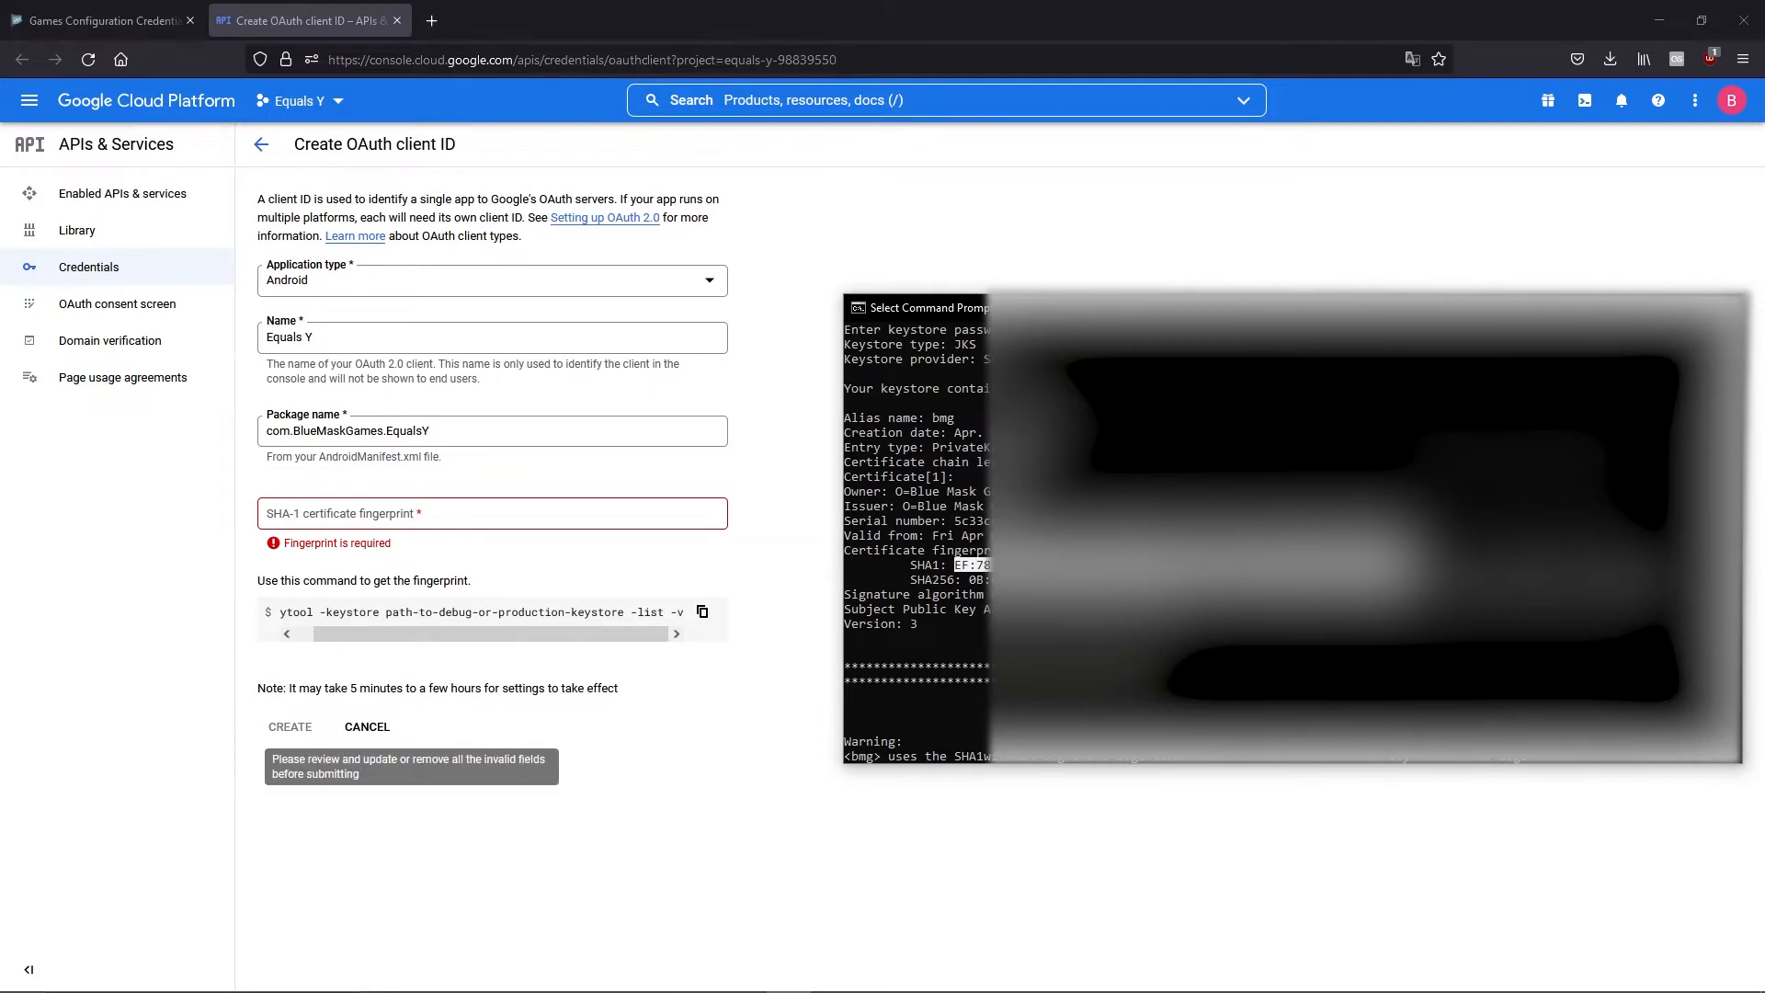
Switch to Demo Project on the OAuth consent screen and start an app registration with user type External
{"action": "left_click", "coordinate": [117, 303]}
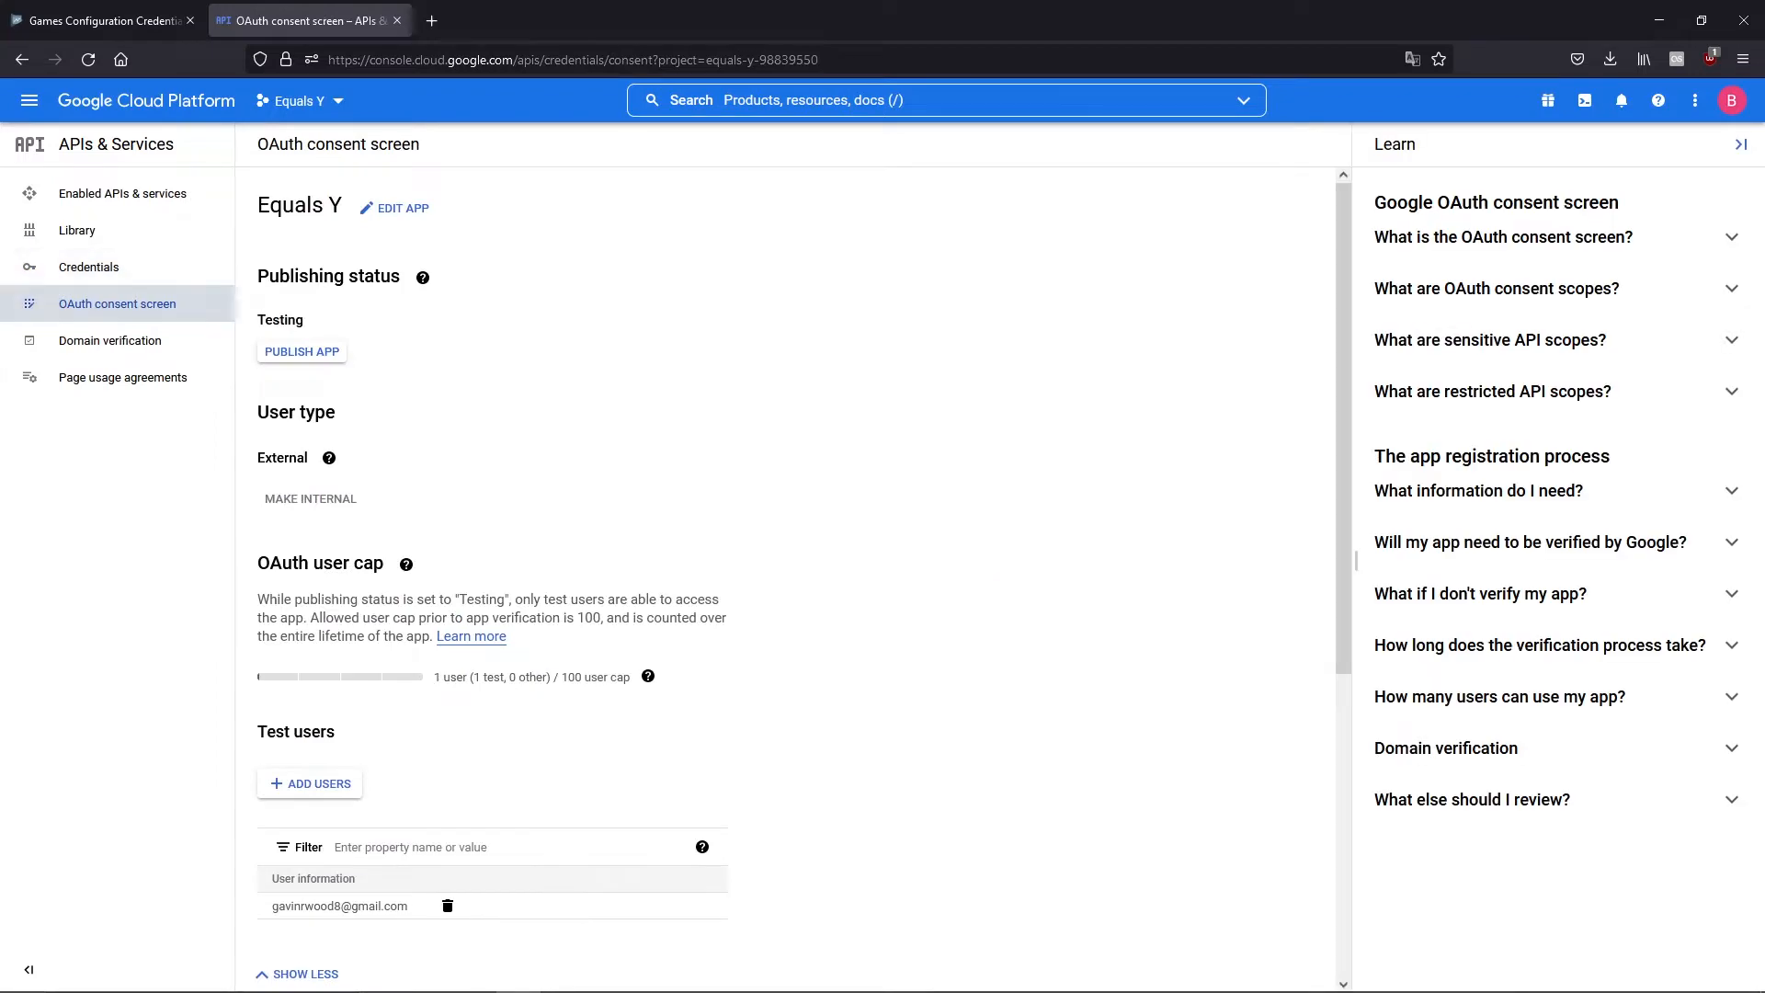
{"action": "left_click", "coordinate": [299, 100]}
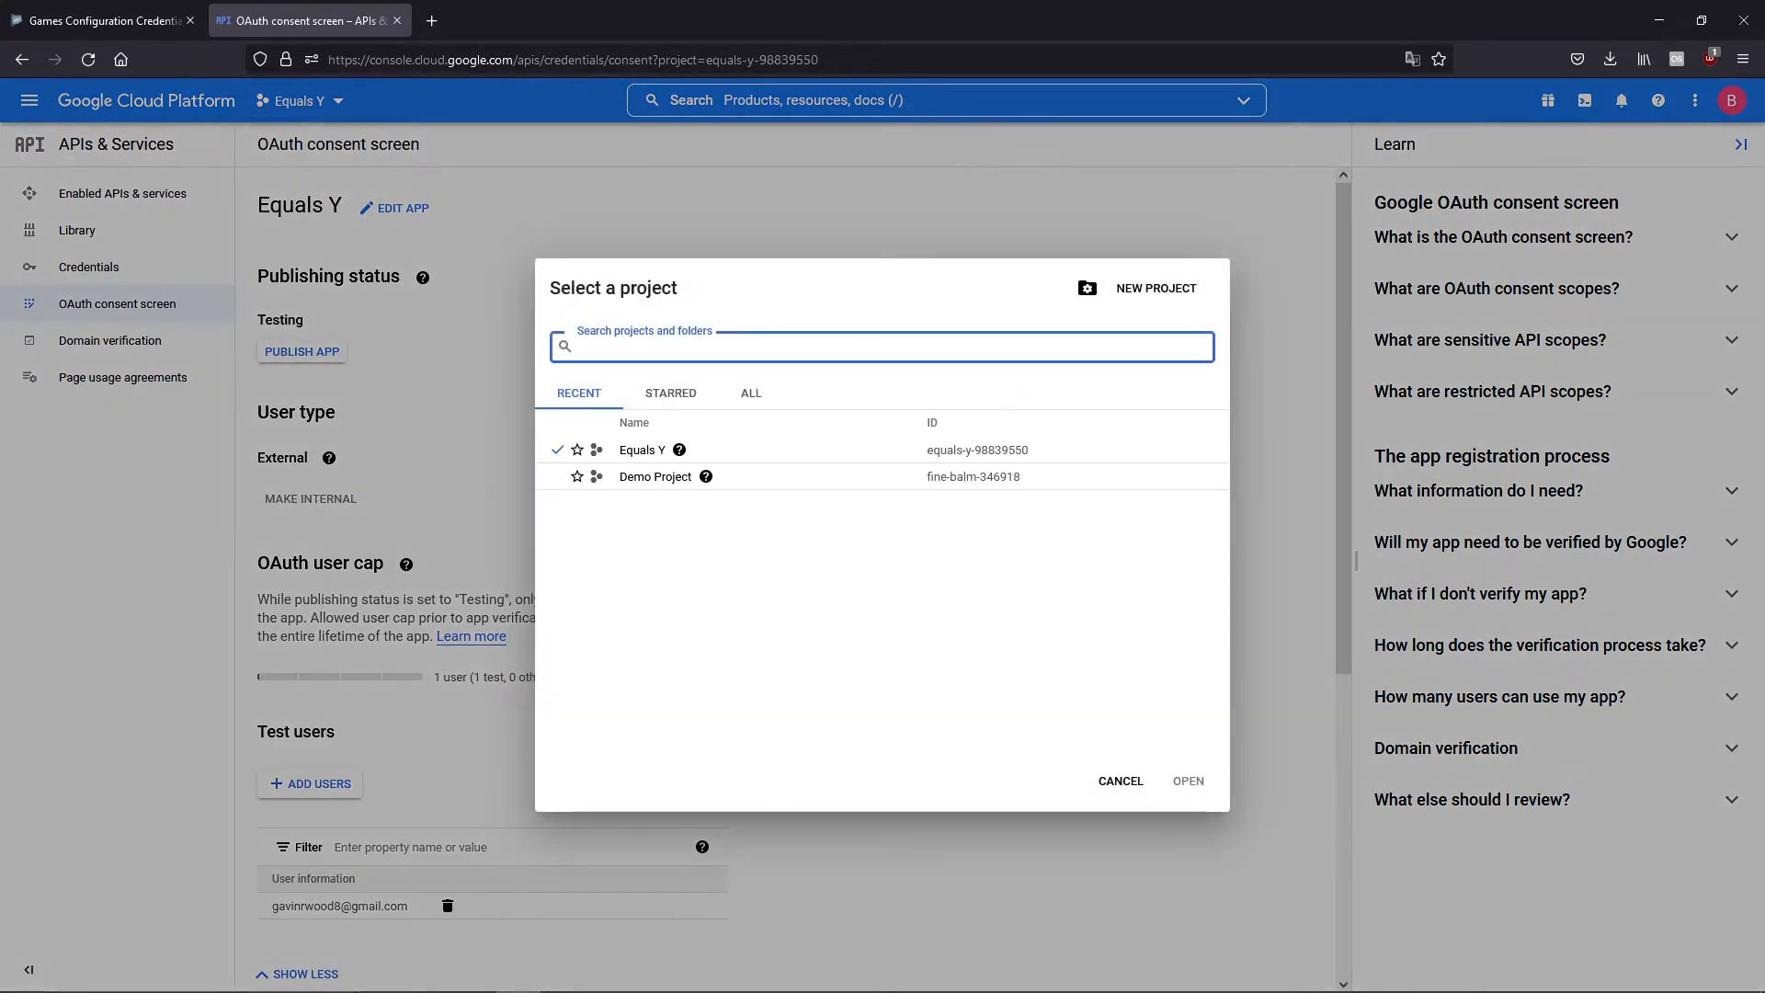
{"action": "left_click", "coordinate": [654, 477]}
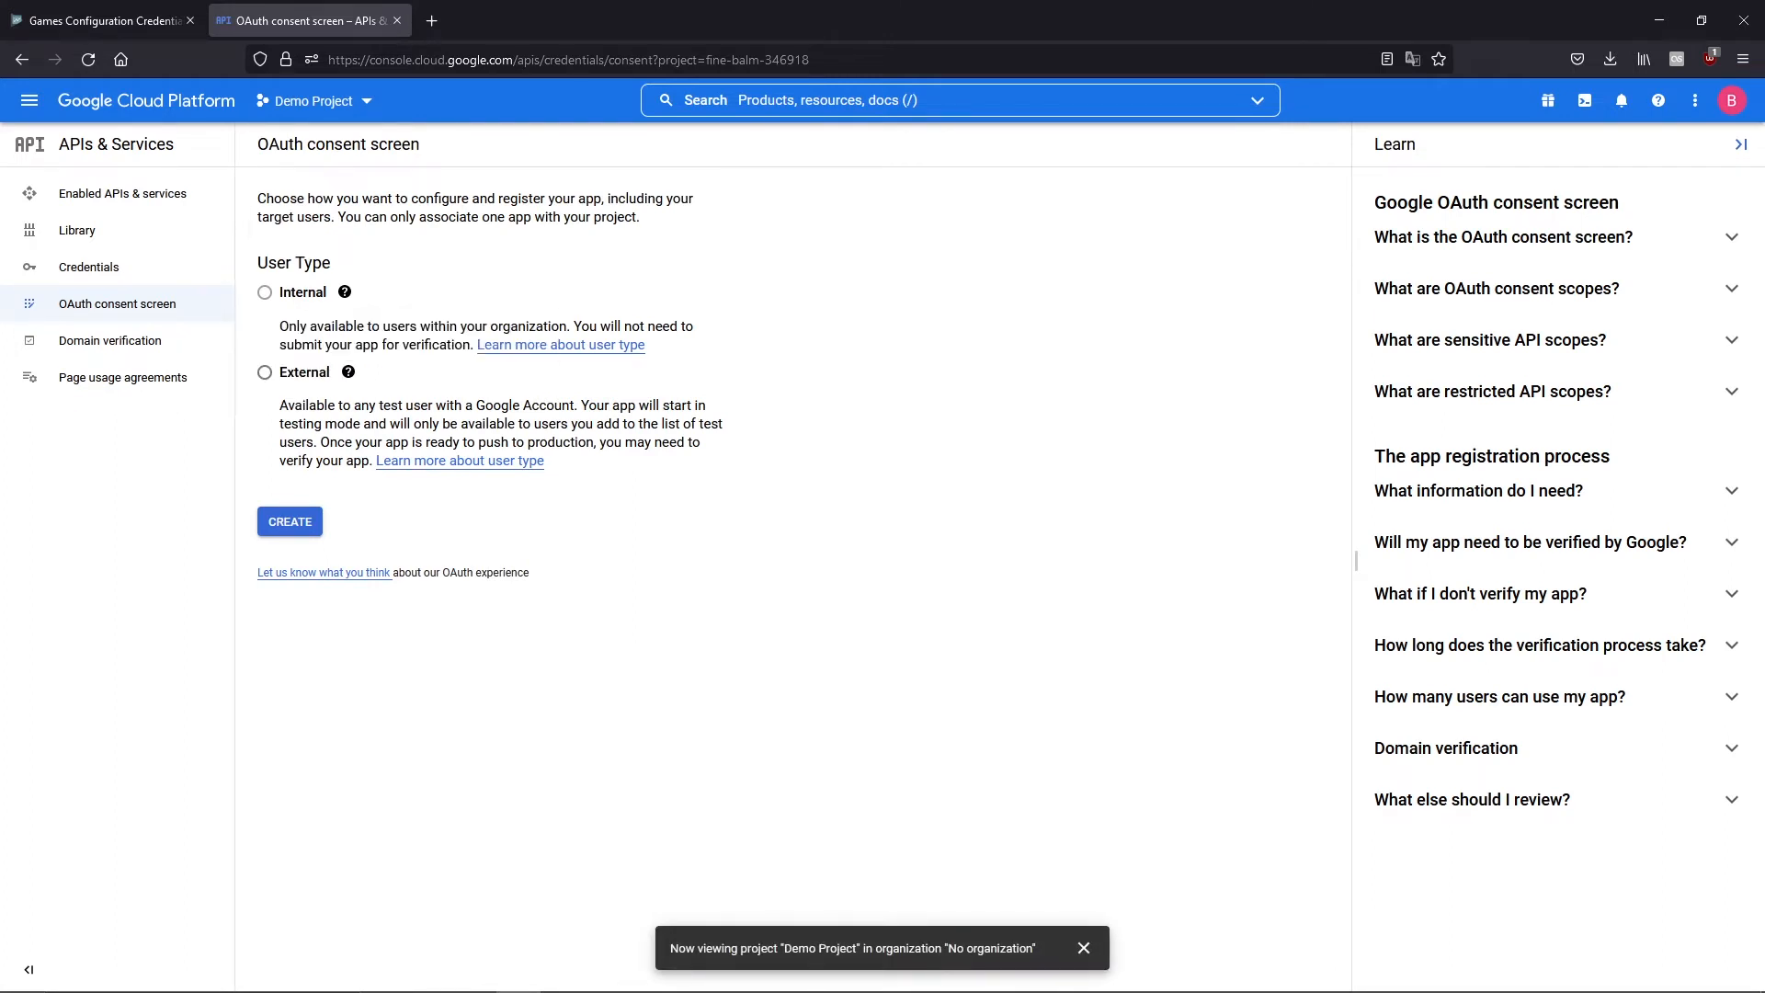
{"action": "left_click", "coordinate": [264, 373]}
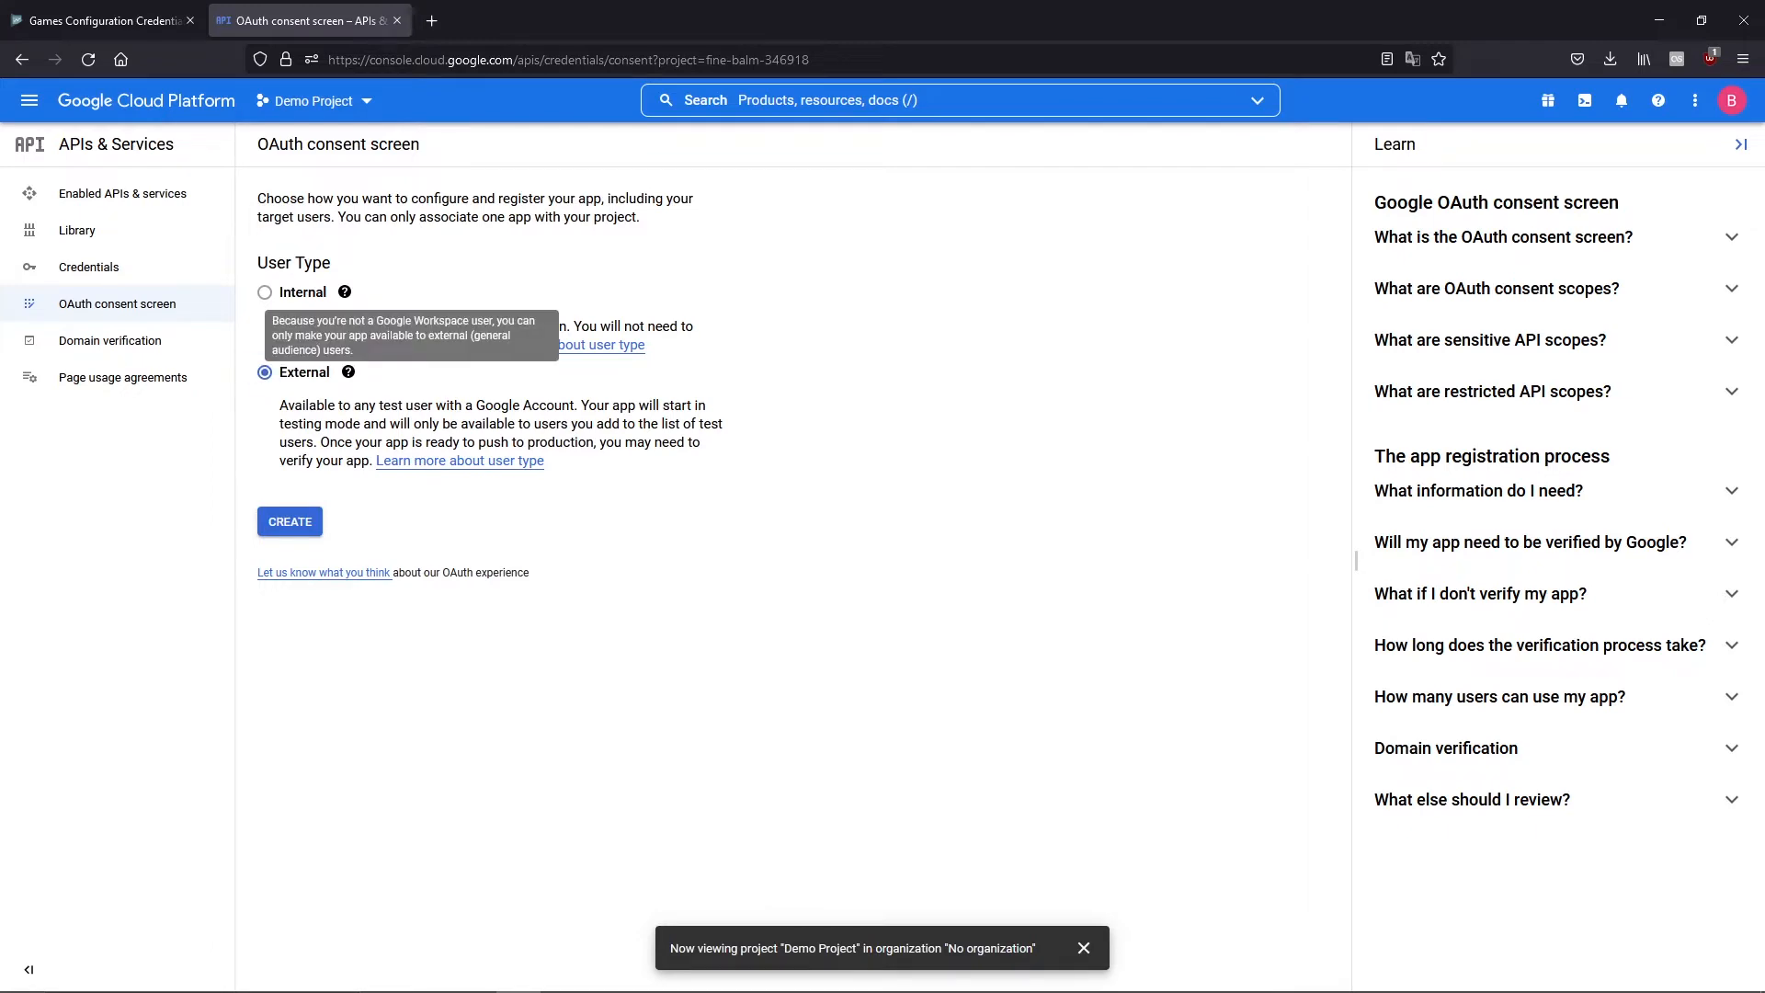
{"action": "left_click", "coordinate": [290, 522]}
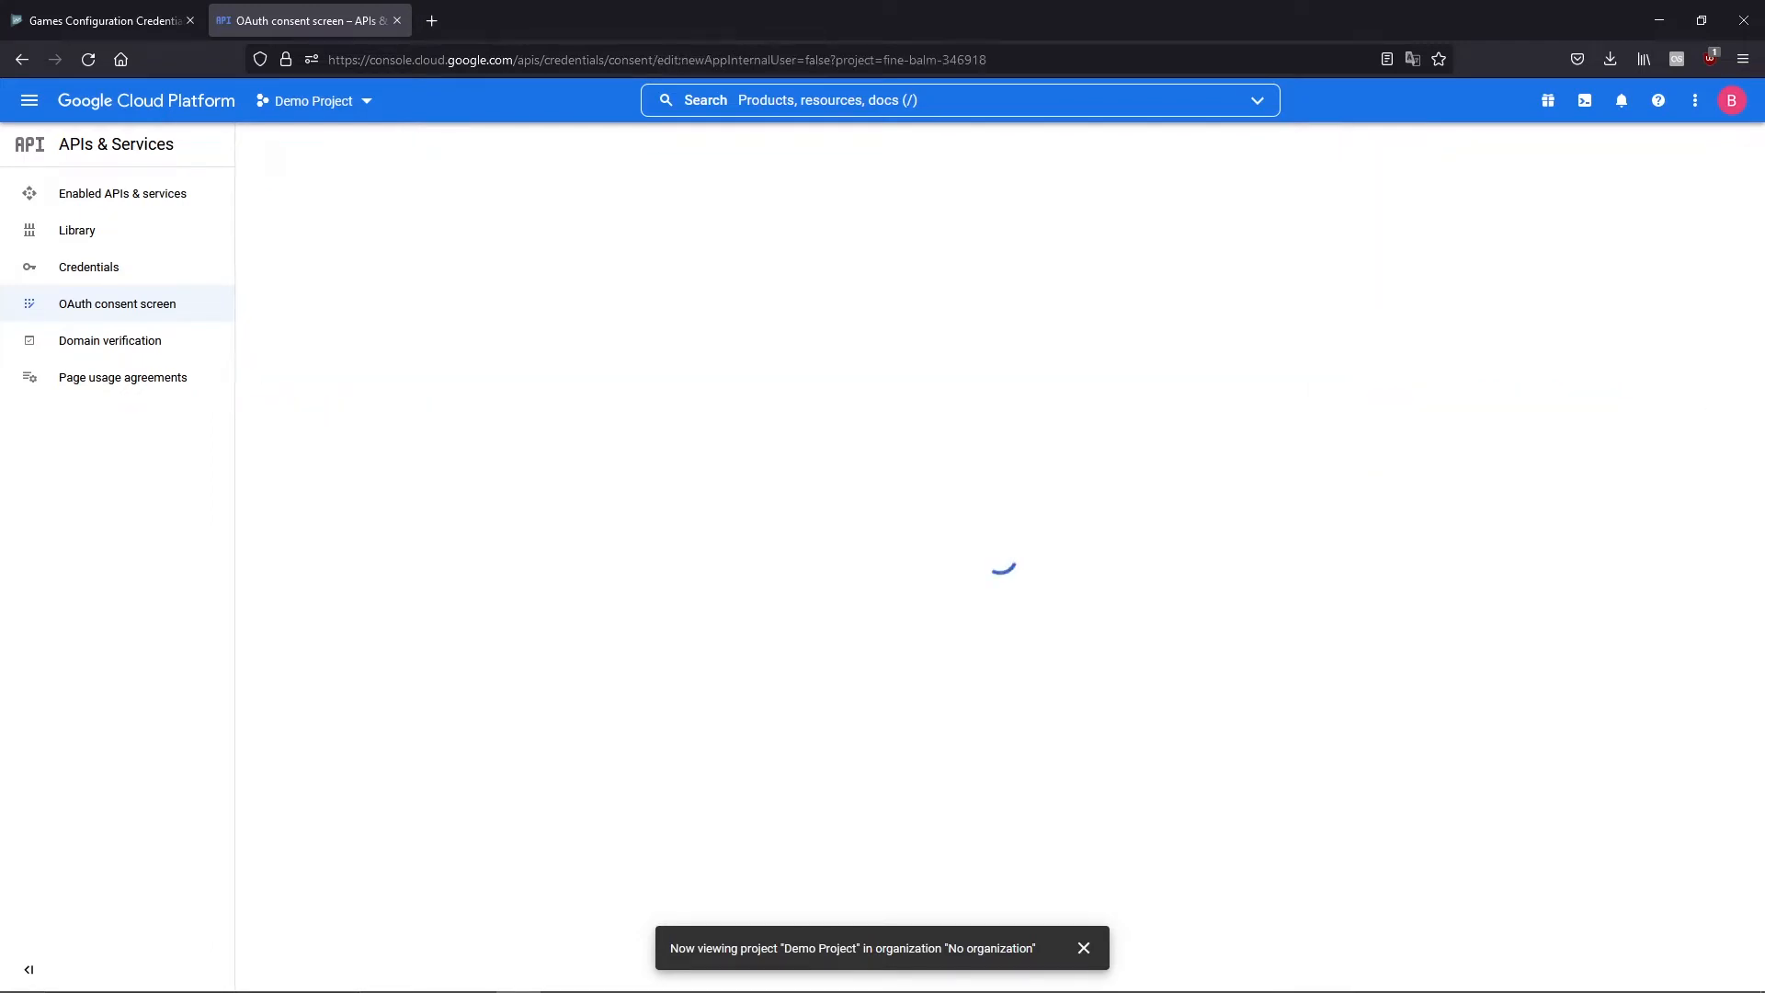
{"action": "scroll", "coordinate": [822, 582], "scroll_direction": "down", "scroll_amount": 1}
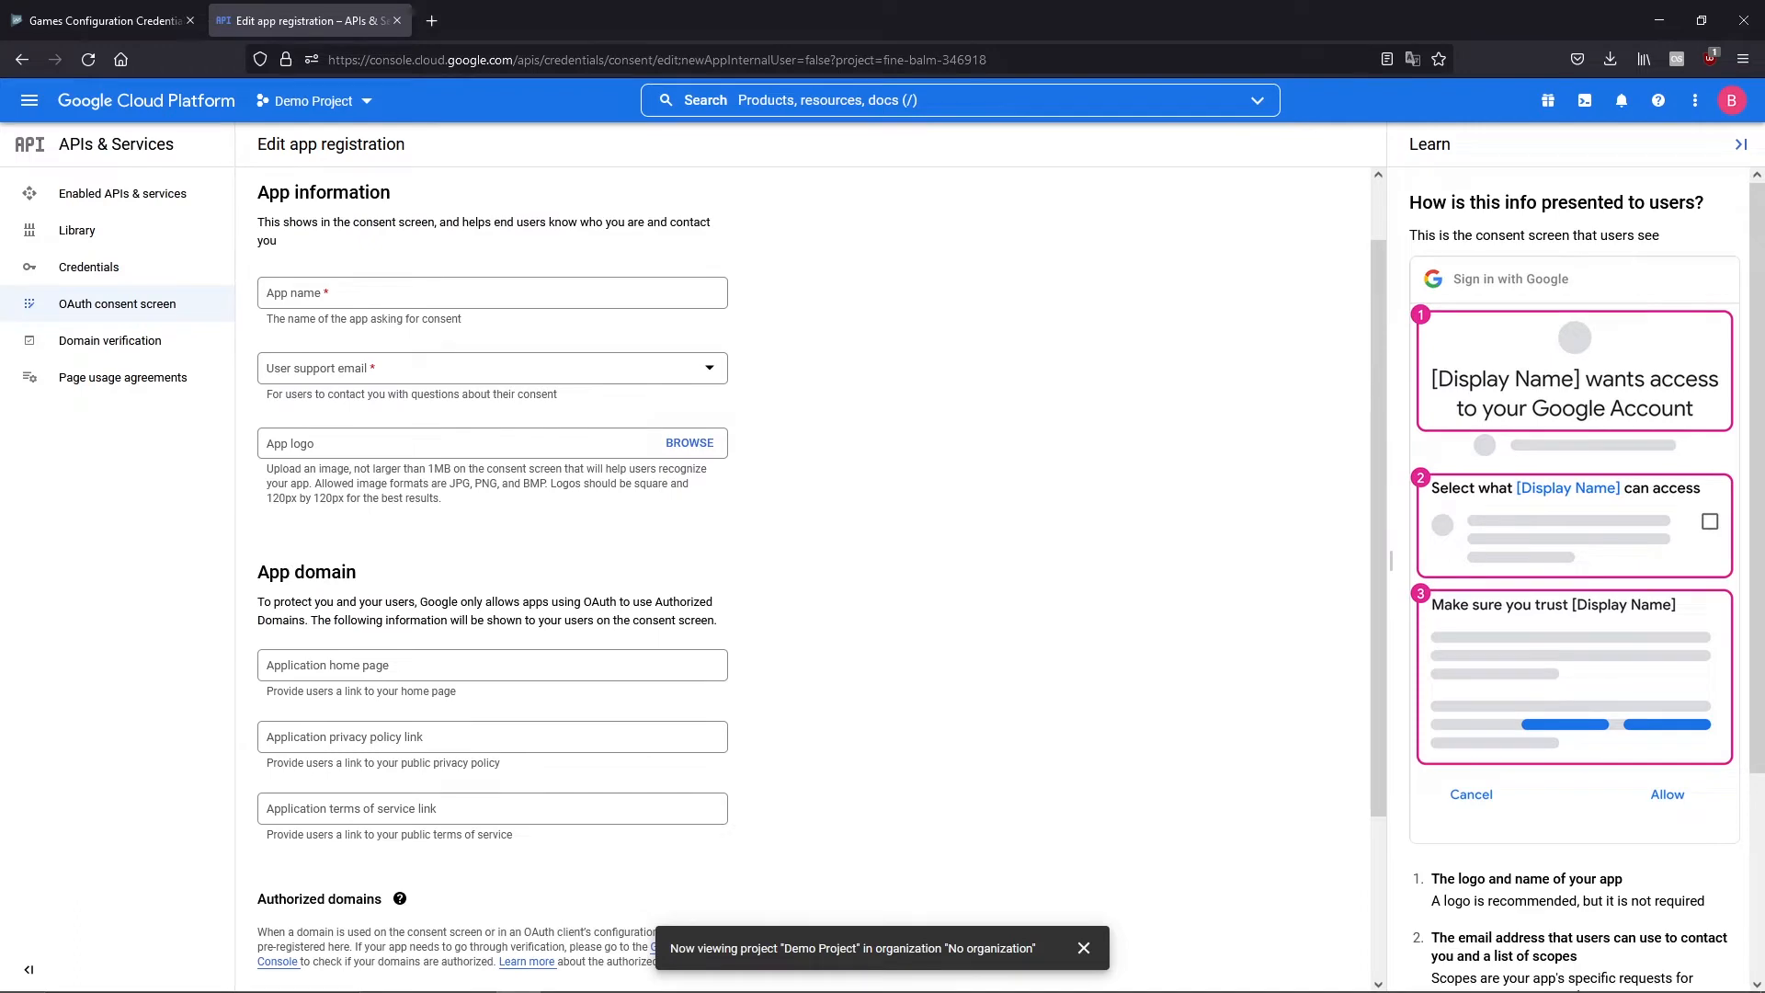
{"action": "scroll", "coordinate": [811, 579], "scroll_direction": "down", "scroll_amount": 3}
{"action": "left_click", "coordinate": [402, 884]}
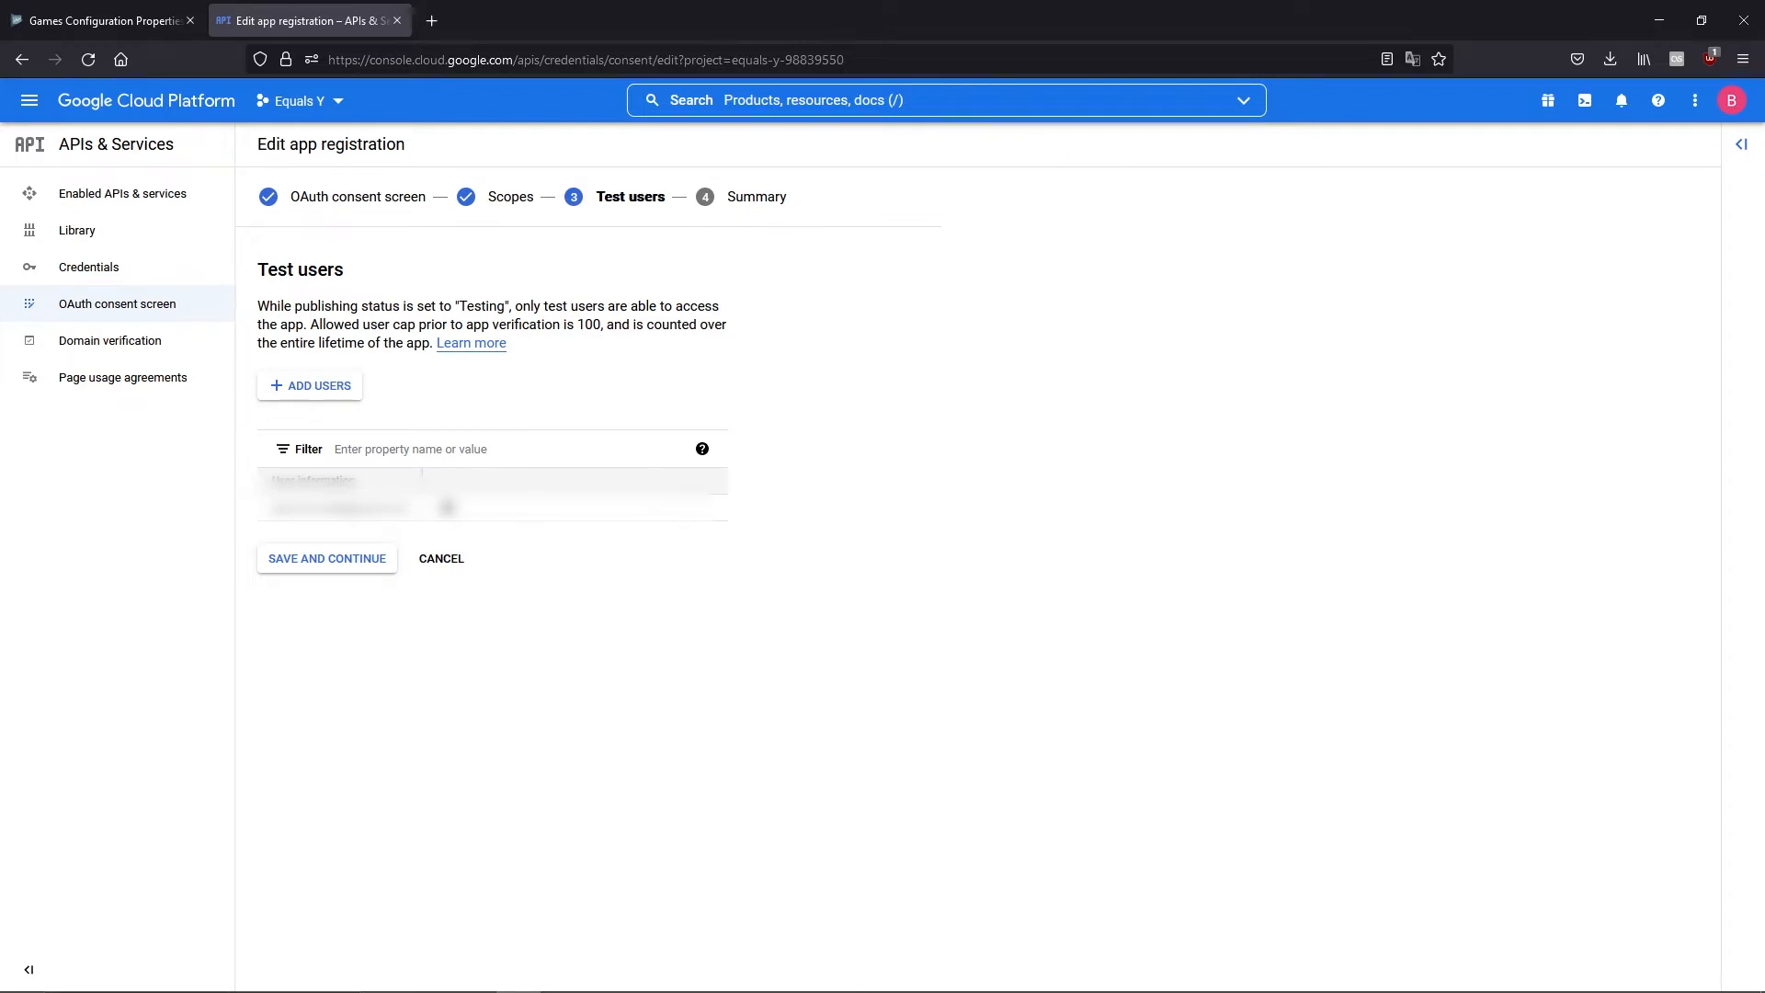
Finish the Equals Y app registration from its test users stage and return to the OAuth consent screen dashboard
{"action": "scroll", "coordinate": [589, 579], "scroll_direction": "down", "scroll_amount": 6}
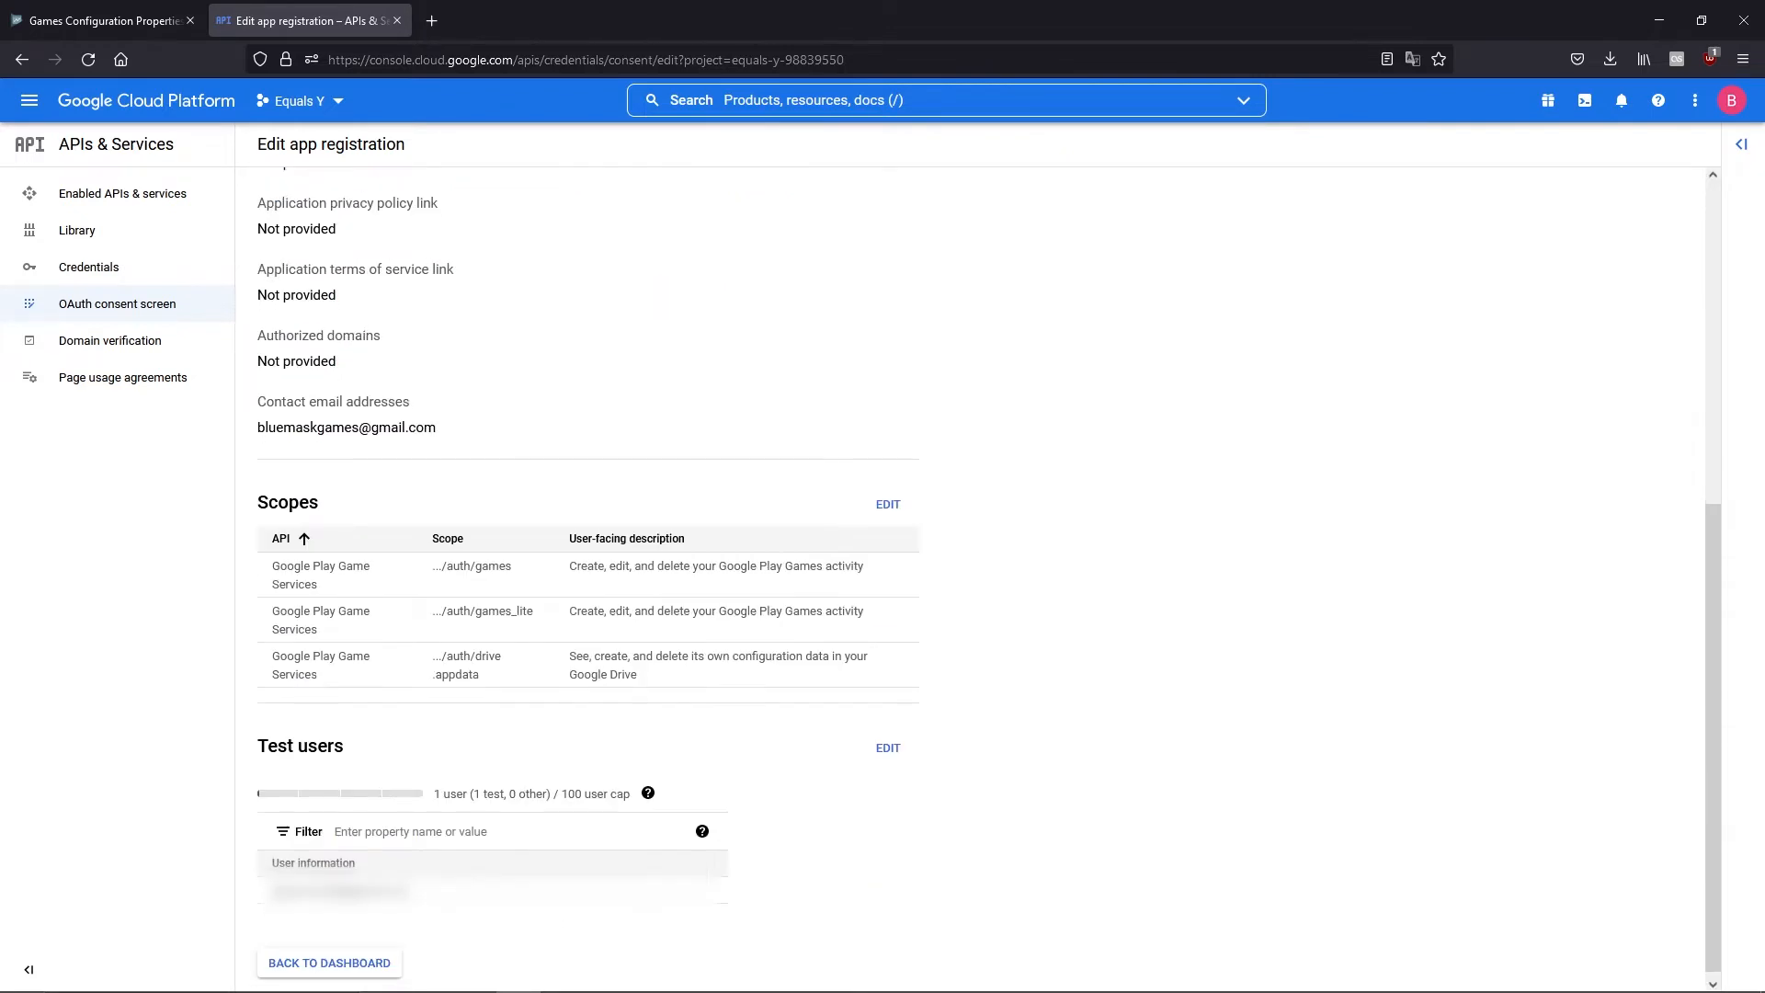
{"action": "left_click", "coordinate": [329, 955]}
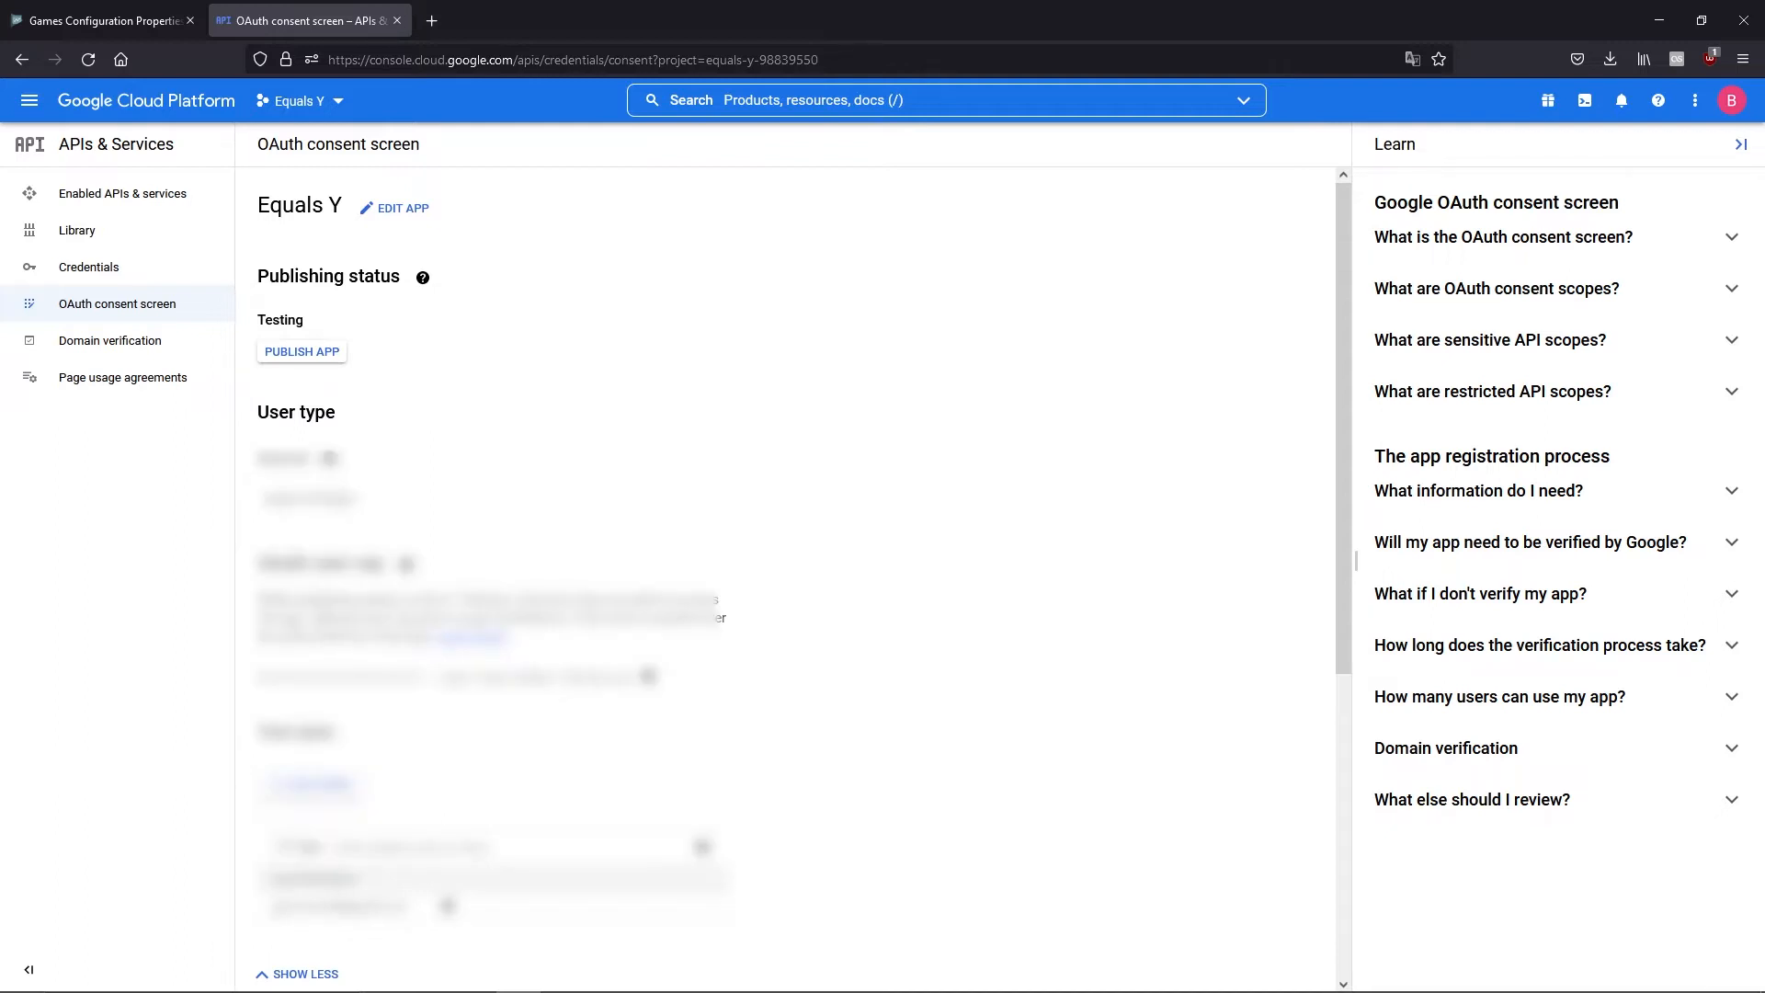
{"action": "scroll", "coordinate": [795, 570], "scroll_direction": "down", "scroll_amount": 5}
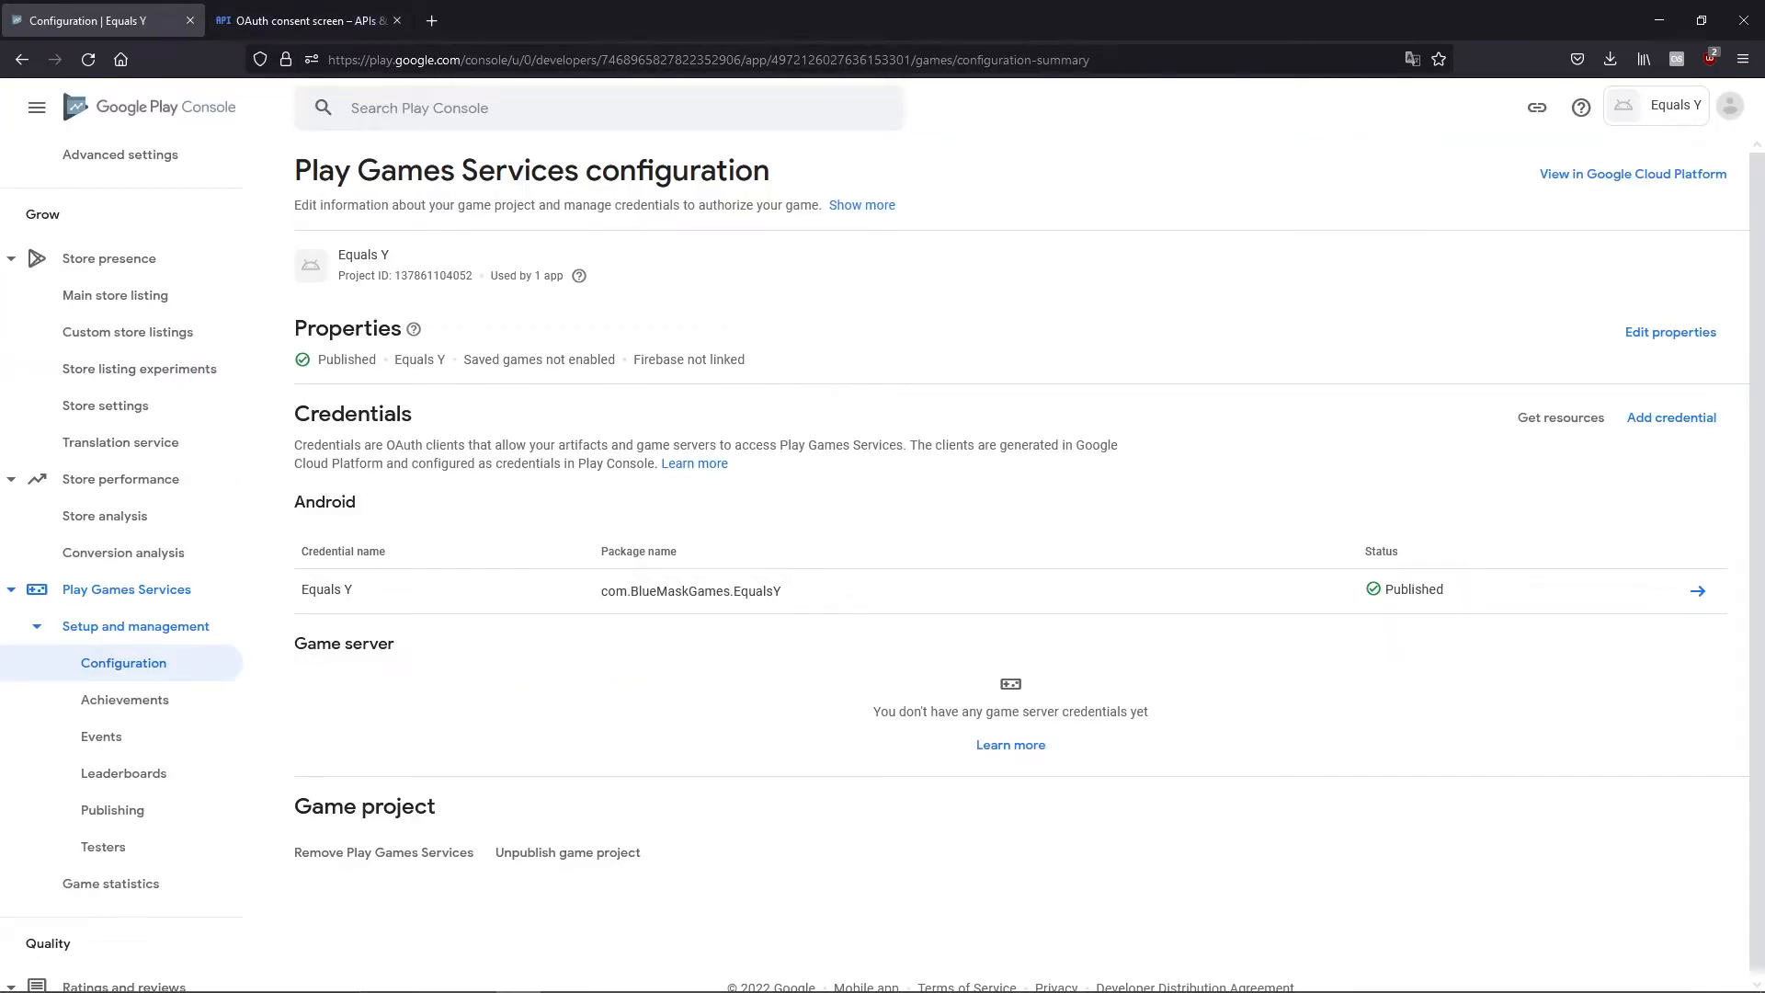
Open a new credential in the Play Console's Play Games Services configuration and check its authorization and general settings
{"action": "left_click", "coordinate": [1671, 418]}
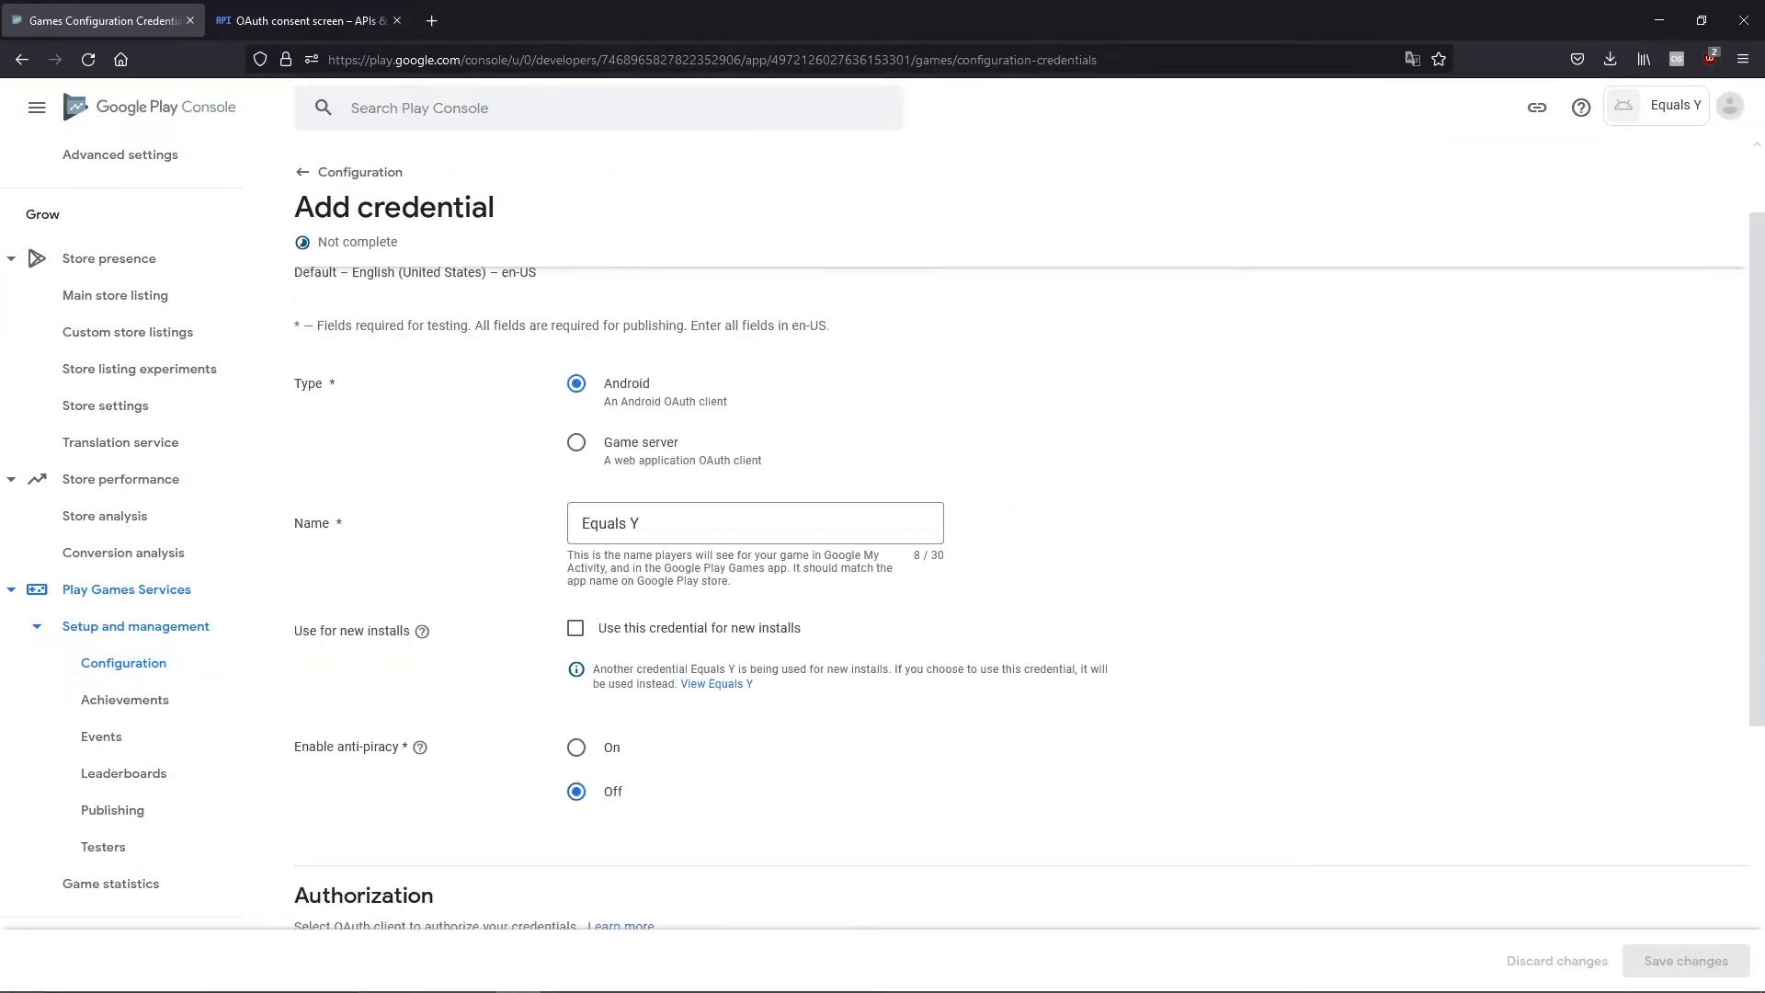
{"action": "scroll", "coordinate": [1021, 551], "scroll_direction": "down", "scroll_amount": 4}
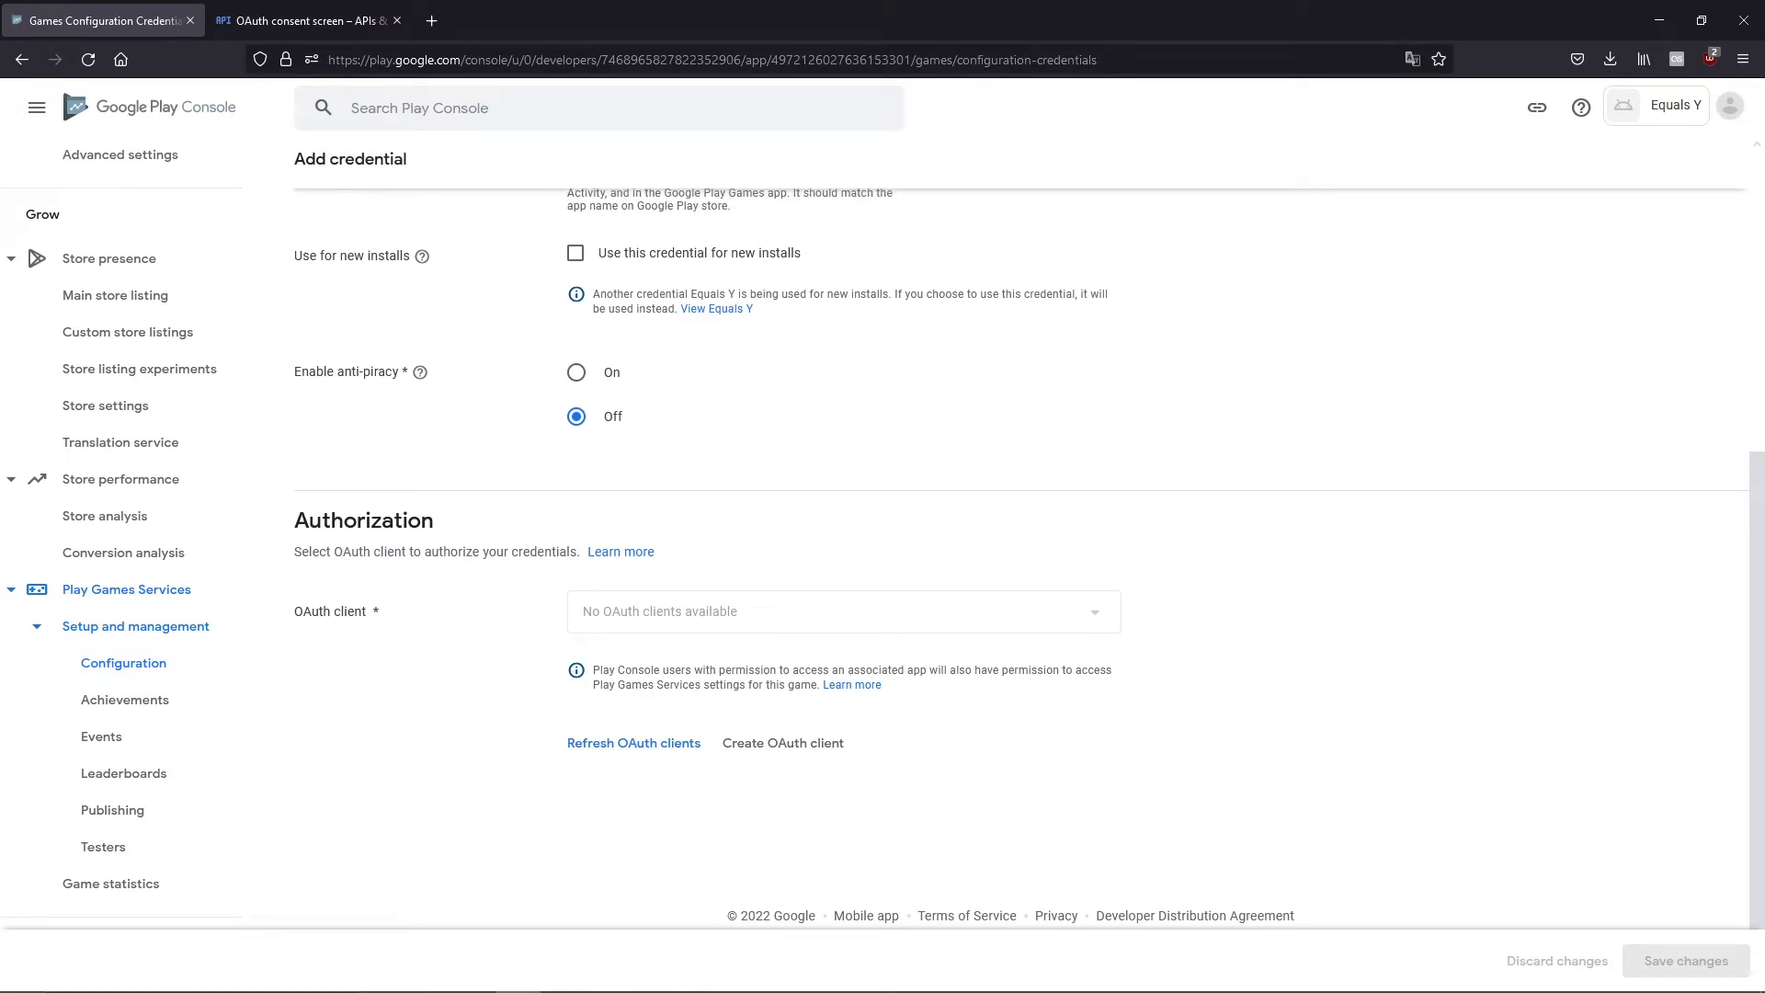
{"action": "scroll", "coordinate": [1021, 551], "scroll_direction": "up", "scroll_amount": 5}
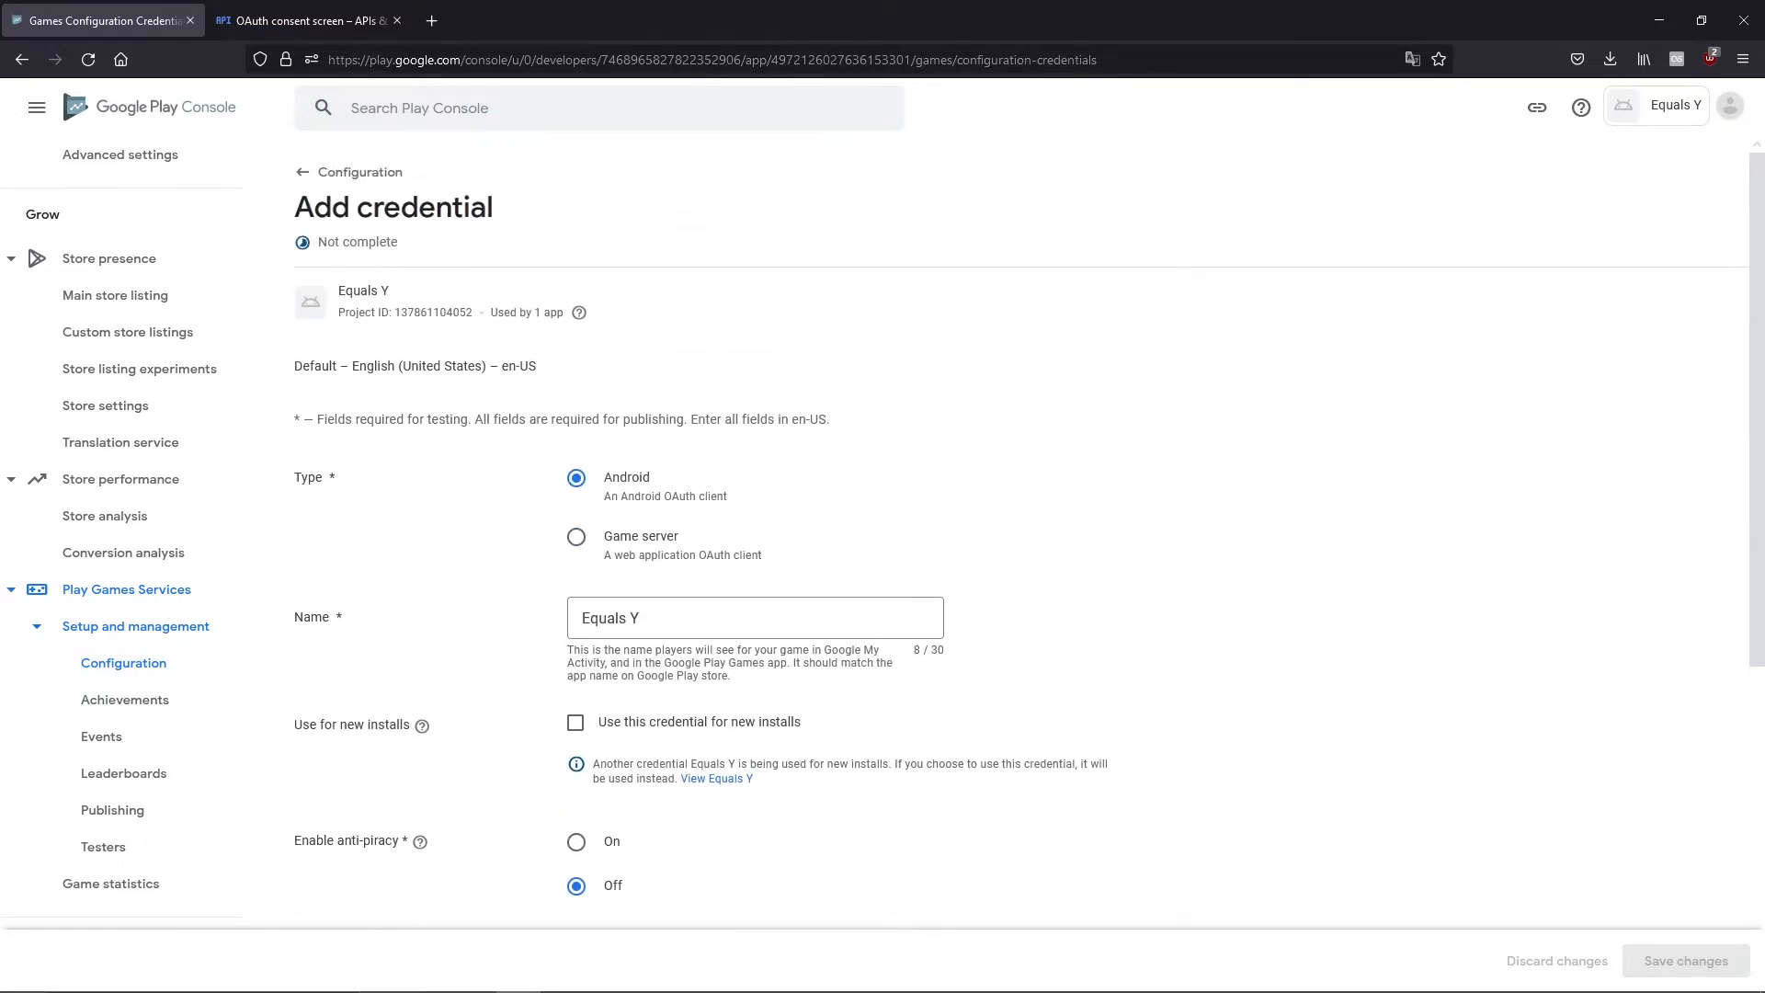
Leave the new credential, start creating a new leaderboard for Equals Y, and check its name, format and decimals settings
{"action": "left_click", "coordinate": [123, 663]}
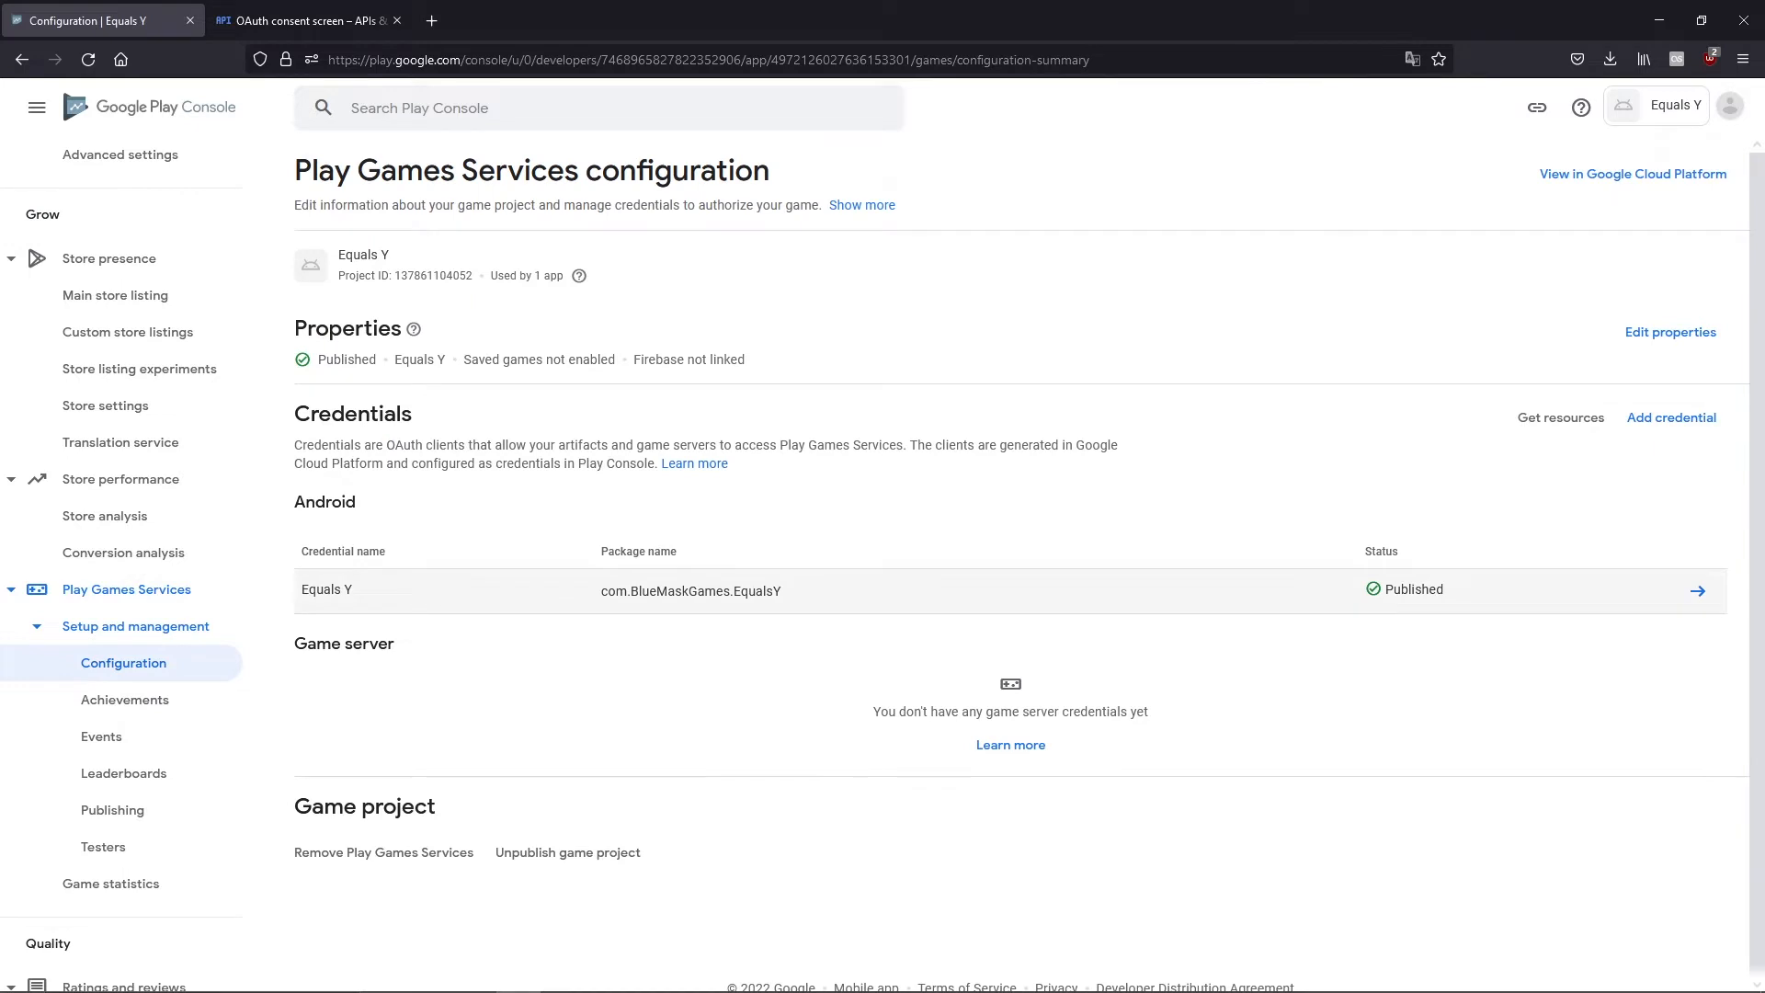
{"action": "left_click", "coordinate": [123, 773]}
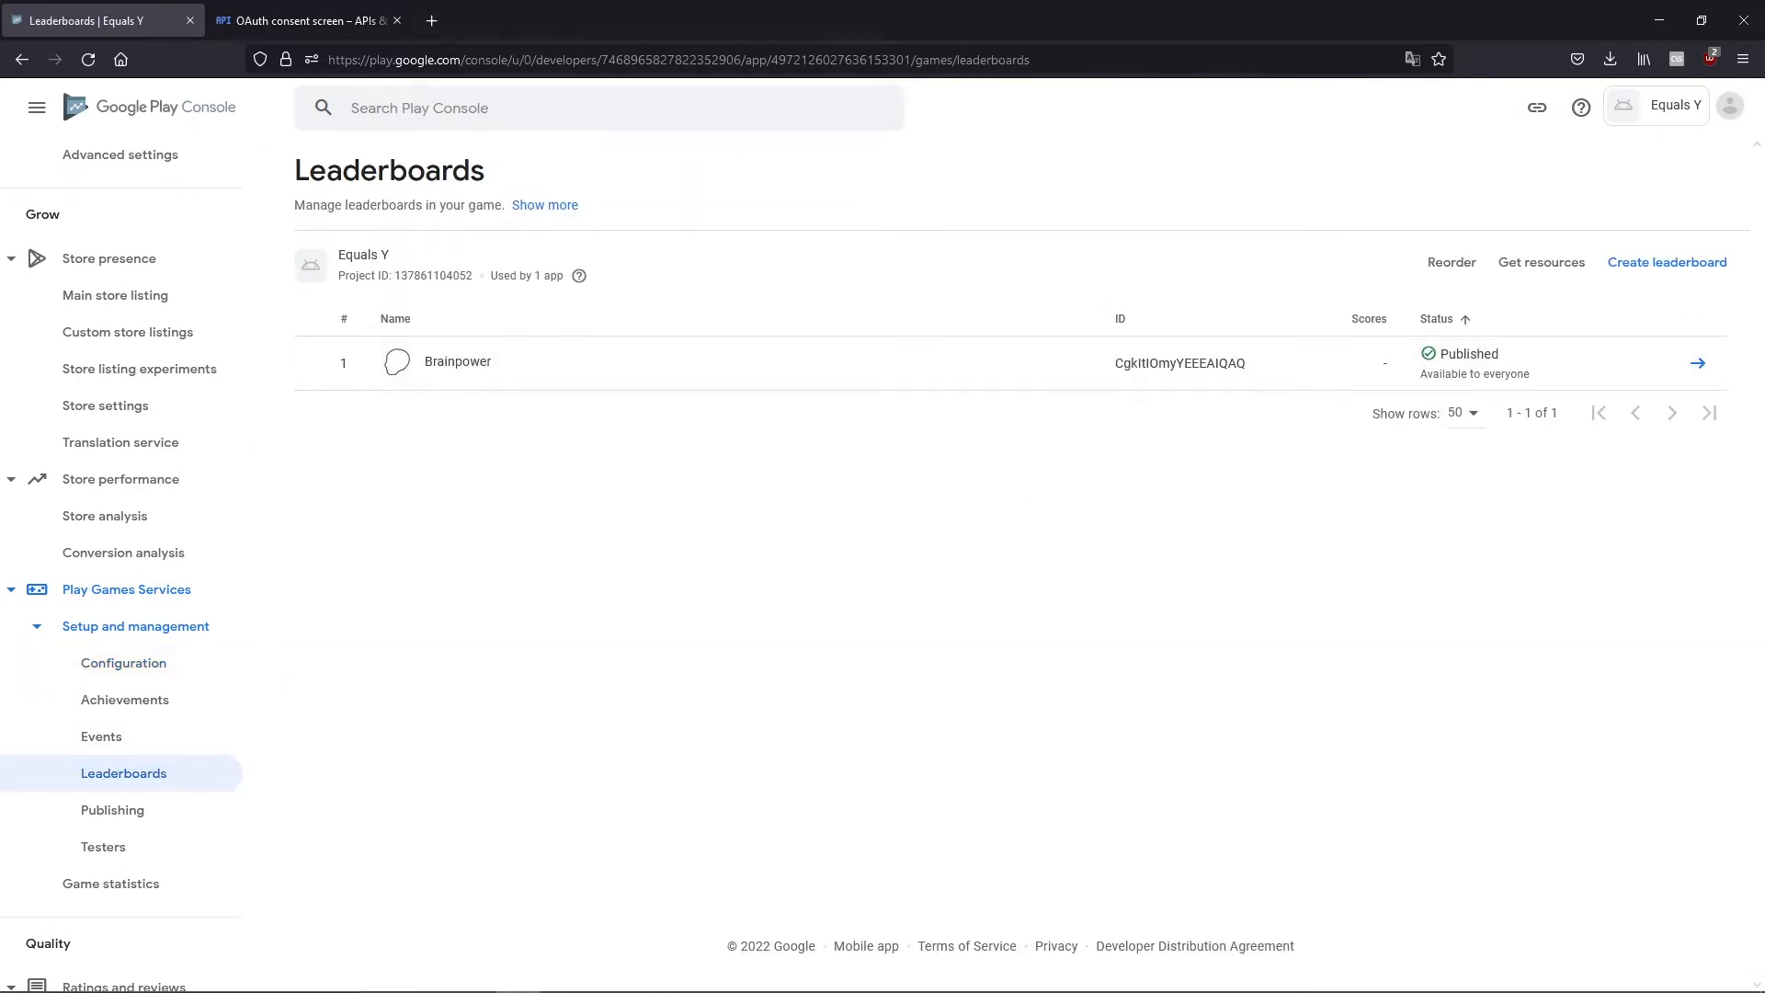
{"action": "left_click", "coordinate": [1667, 262]}
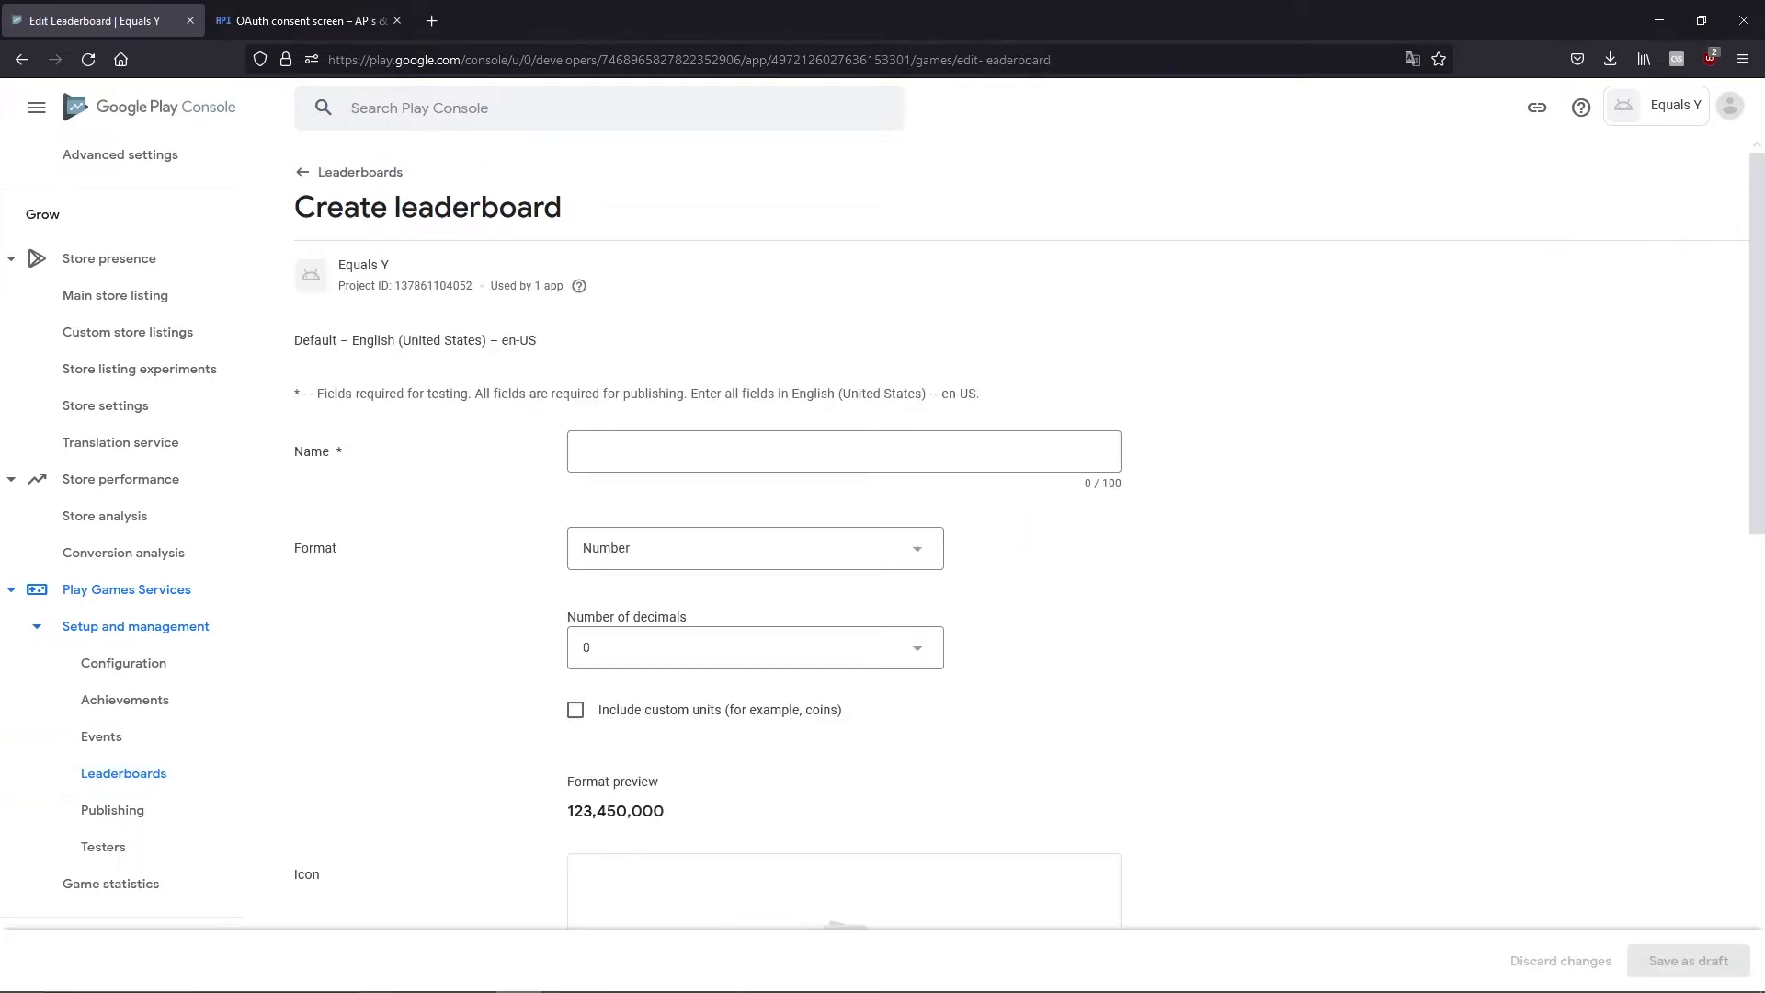
{"action": "scroll", "coordinate": [883, 497], "scroll_direction": "down", "scroll_amount": 3}
{"action": "scroll", "coordinate": [846, 464], "scroll_direction": "up", "scroll_amount": 2}
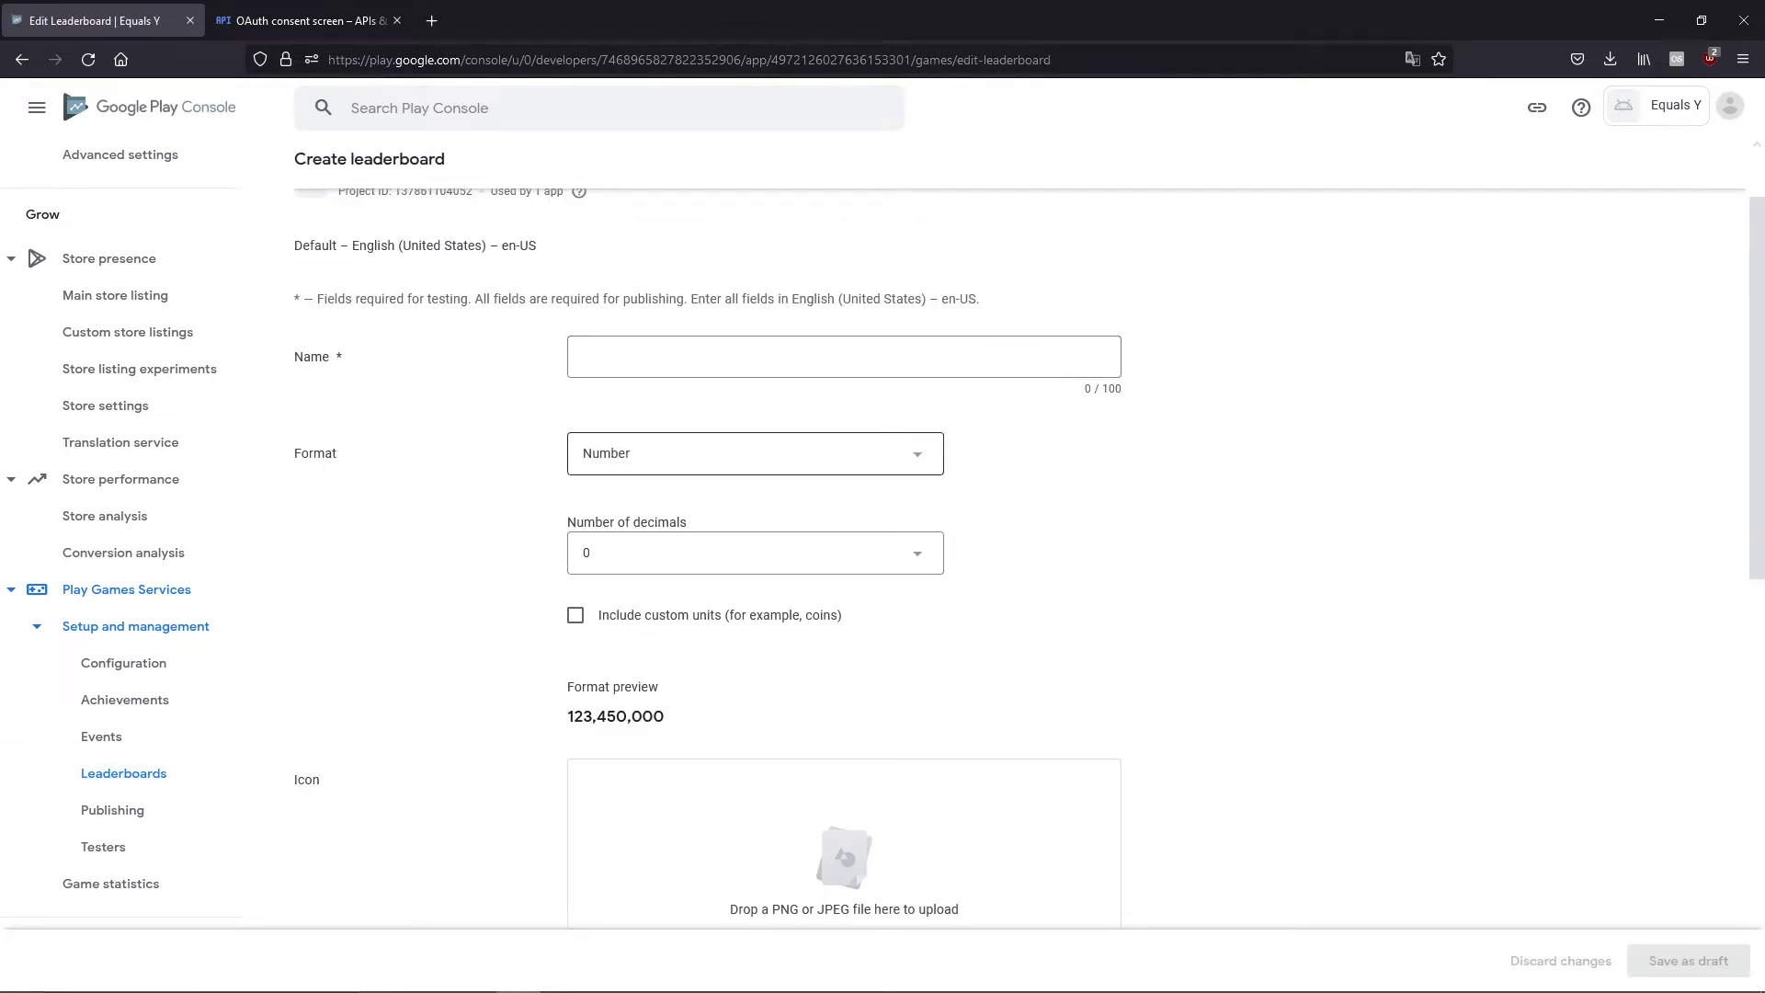
{"action": "left_click", "coordinate": [756, 454]}
{"action": "left_click", "coordinate": [756, 555]}
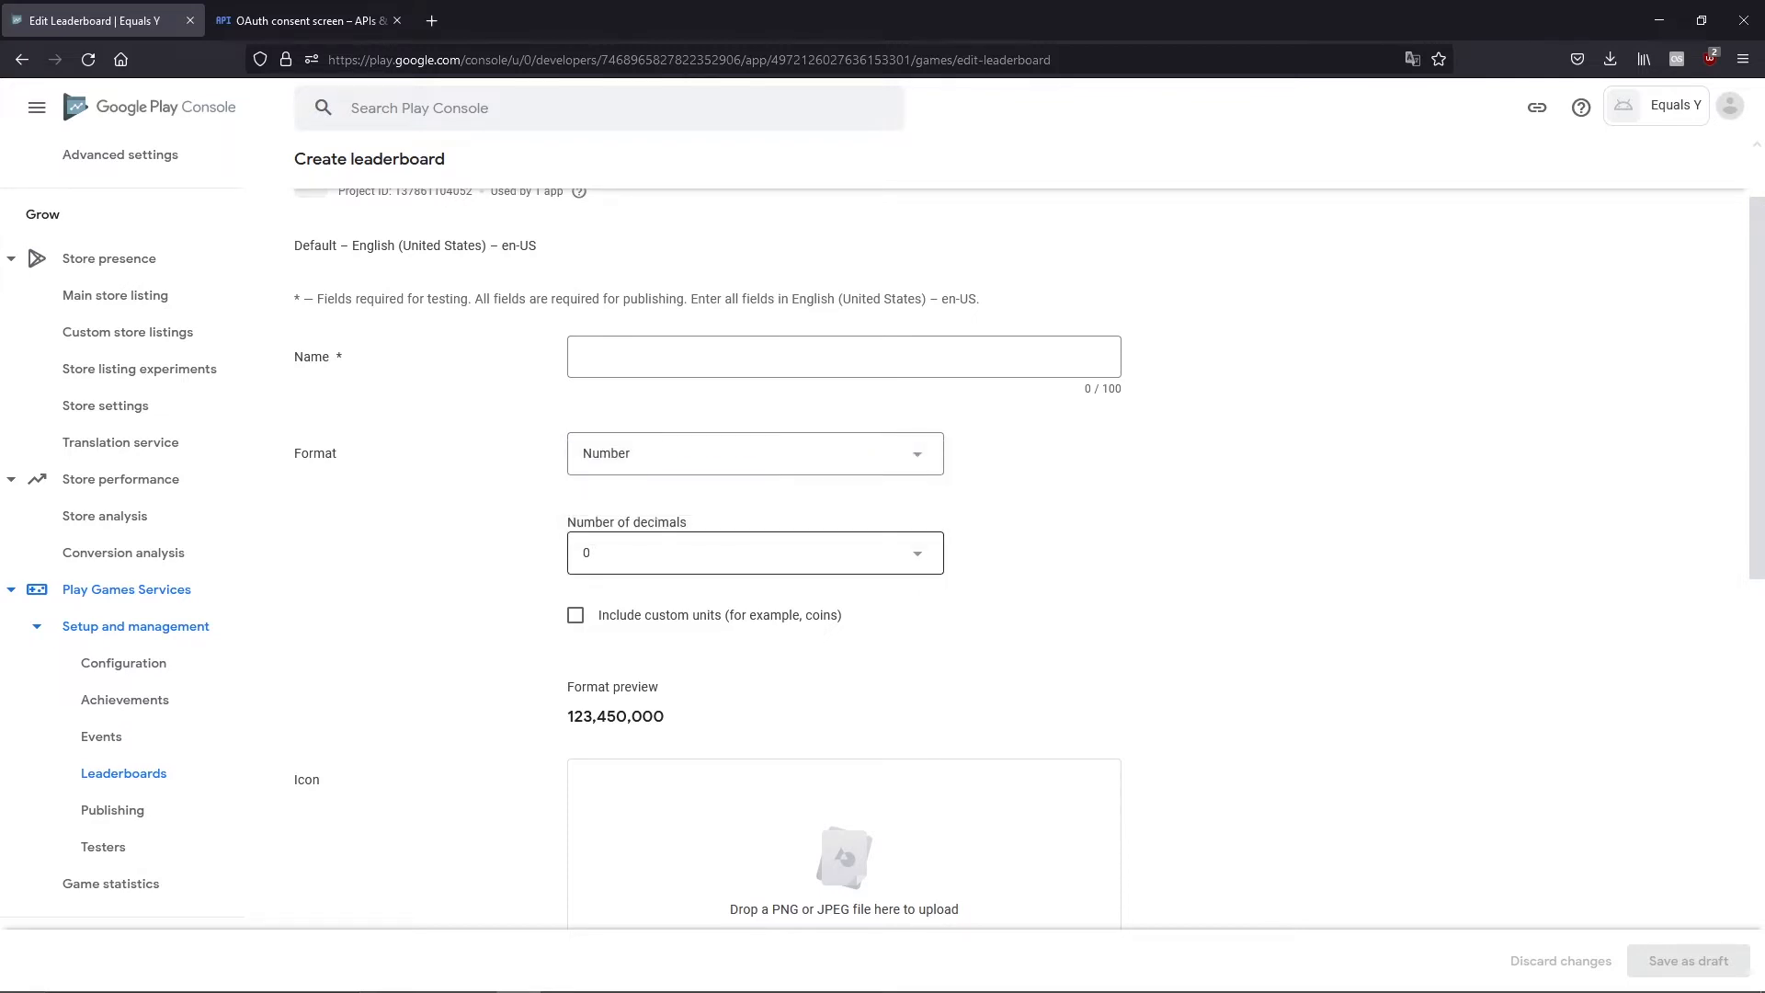
Examine the new leaderboard's icon, sort order, tamper protection, limits and list order settings
{"action": "scroll", "coordinate": [756, 552], "scroll_direction": "down", "scroll_amount": 3}
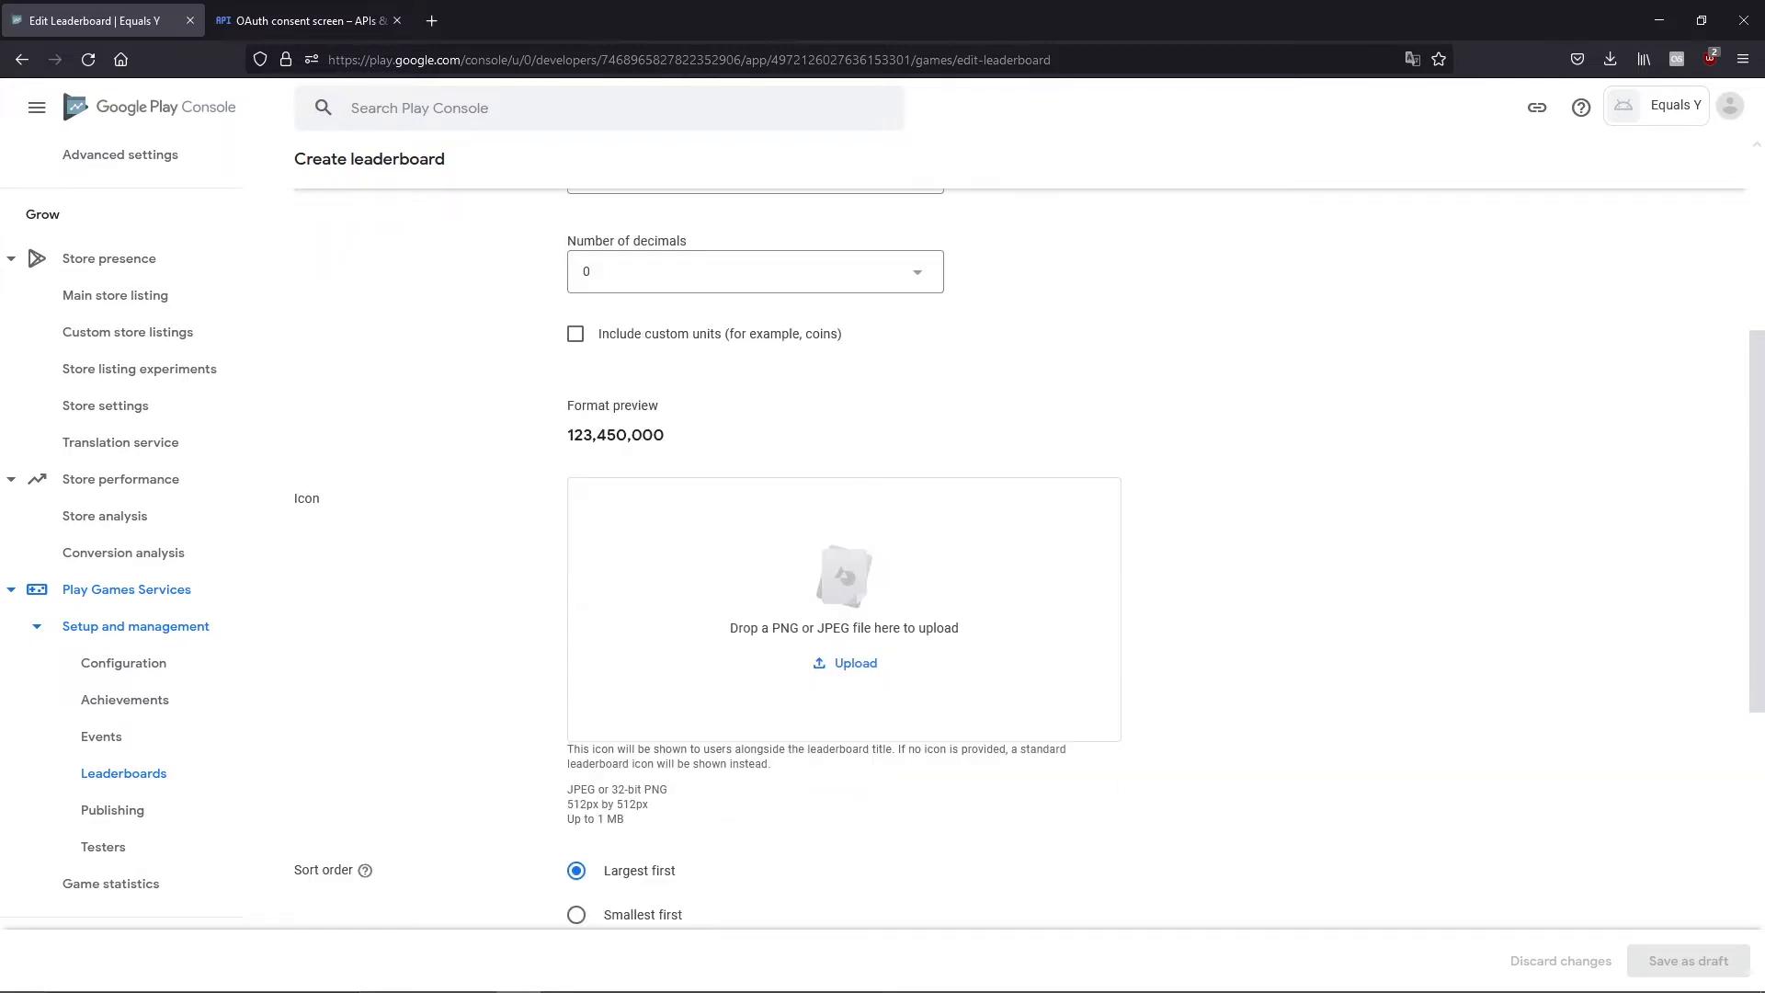
{"action": "scroll", "coordinate": [843, 551], "scroll_direction": "down", "scroll_amount": 3}
{"action": "scroll", "coordinate": [843, 551], "scroll_direction": "down", "scroll_amount": 2}
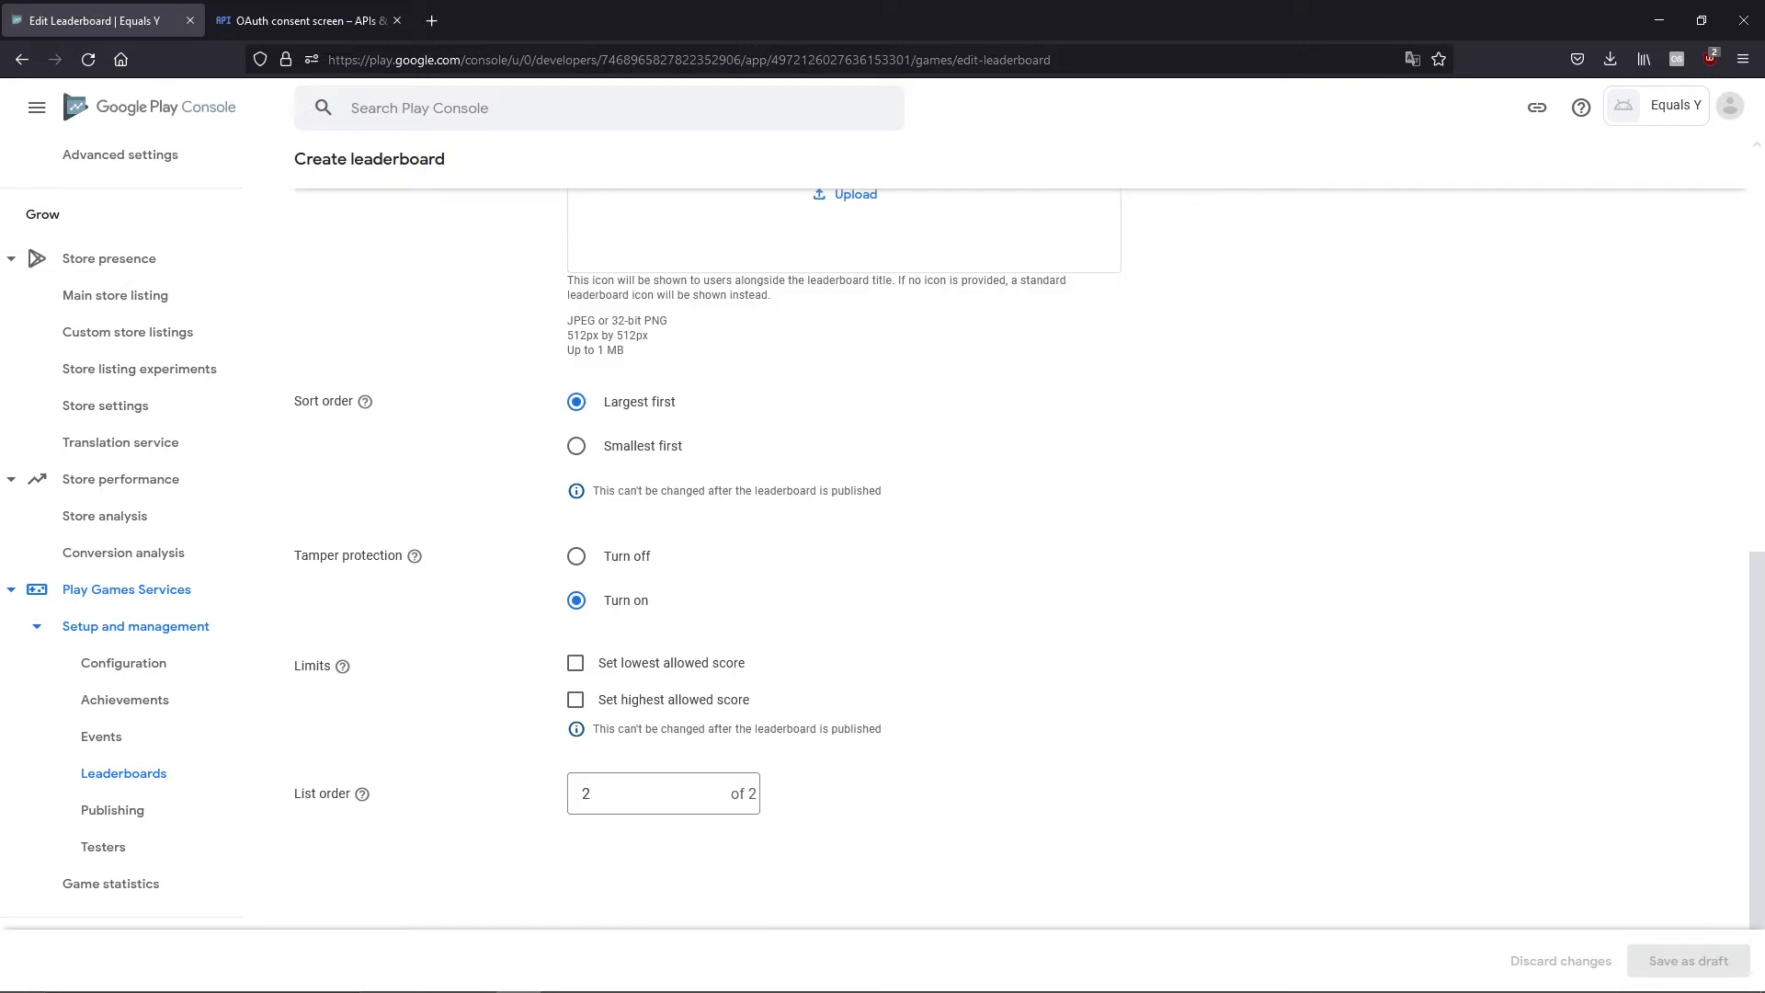
{"action": "scroll", "coordinate": [843, 552], "scroll_direction": "down", "scroll_amount": 1}
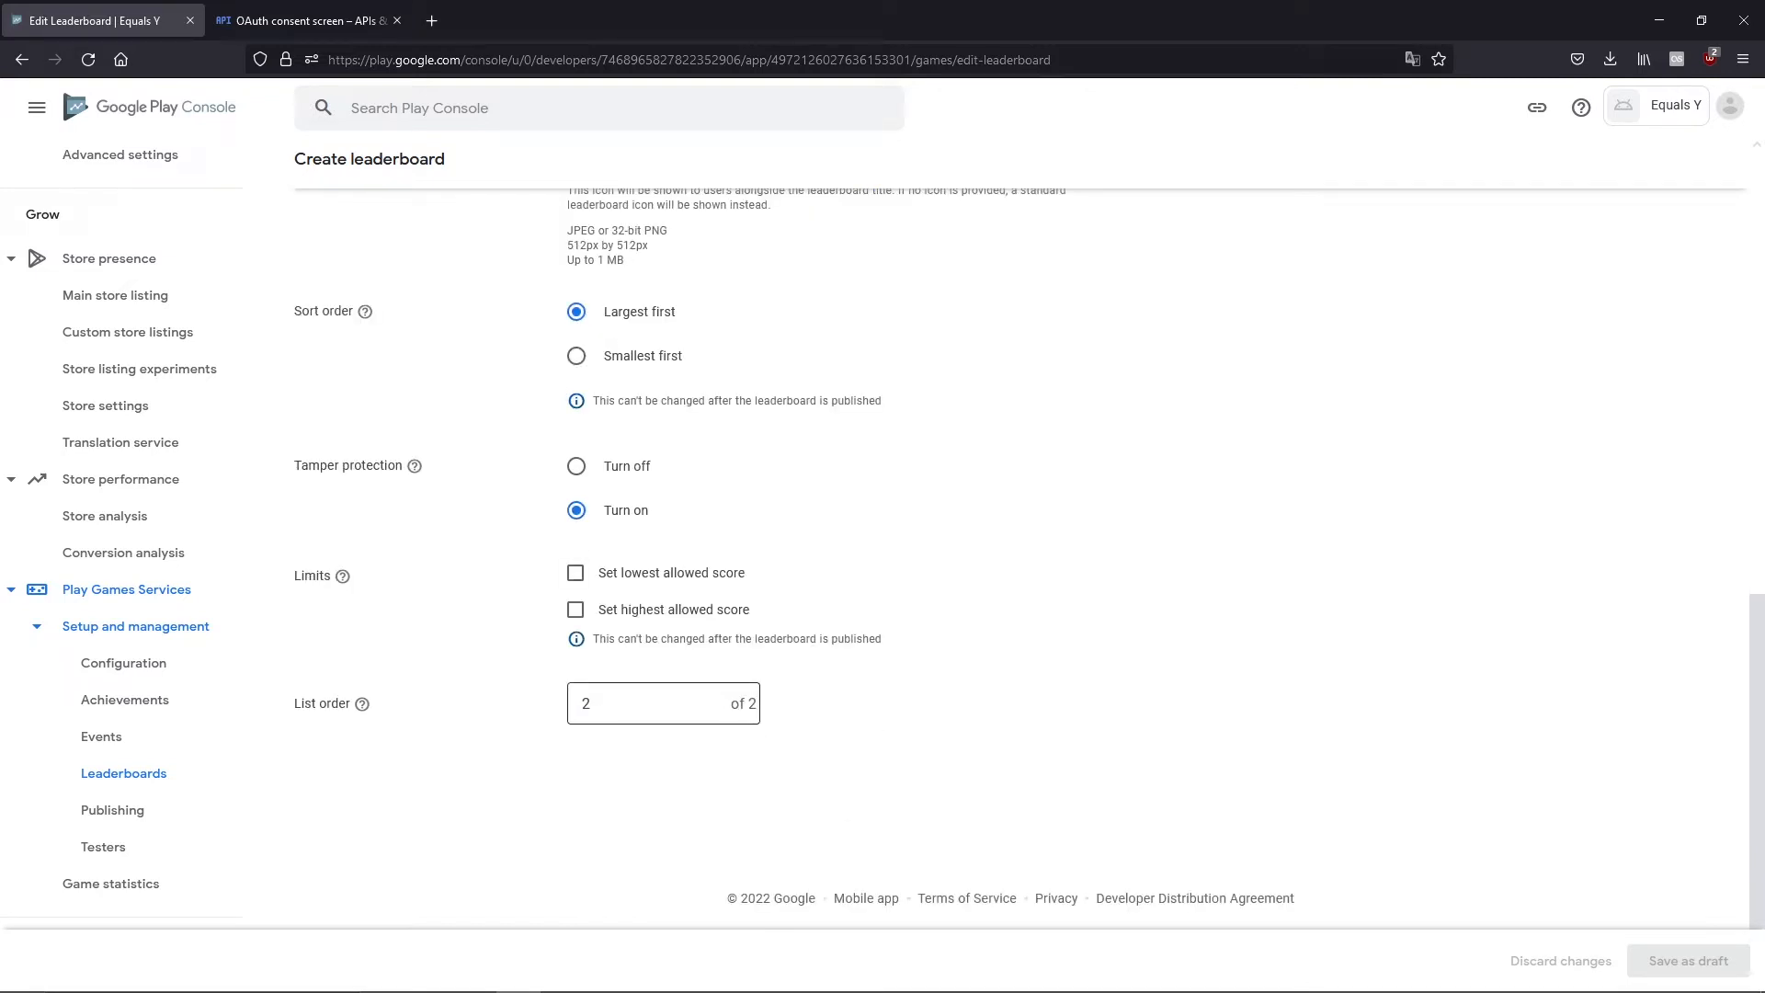
Return to the leaderboards list without saving and look at the testers of the Play Games Services project
{"action": "left_click", "coordinate": [123, 773]}
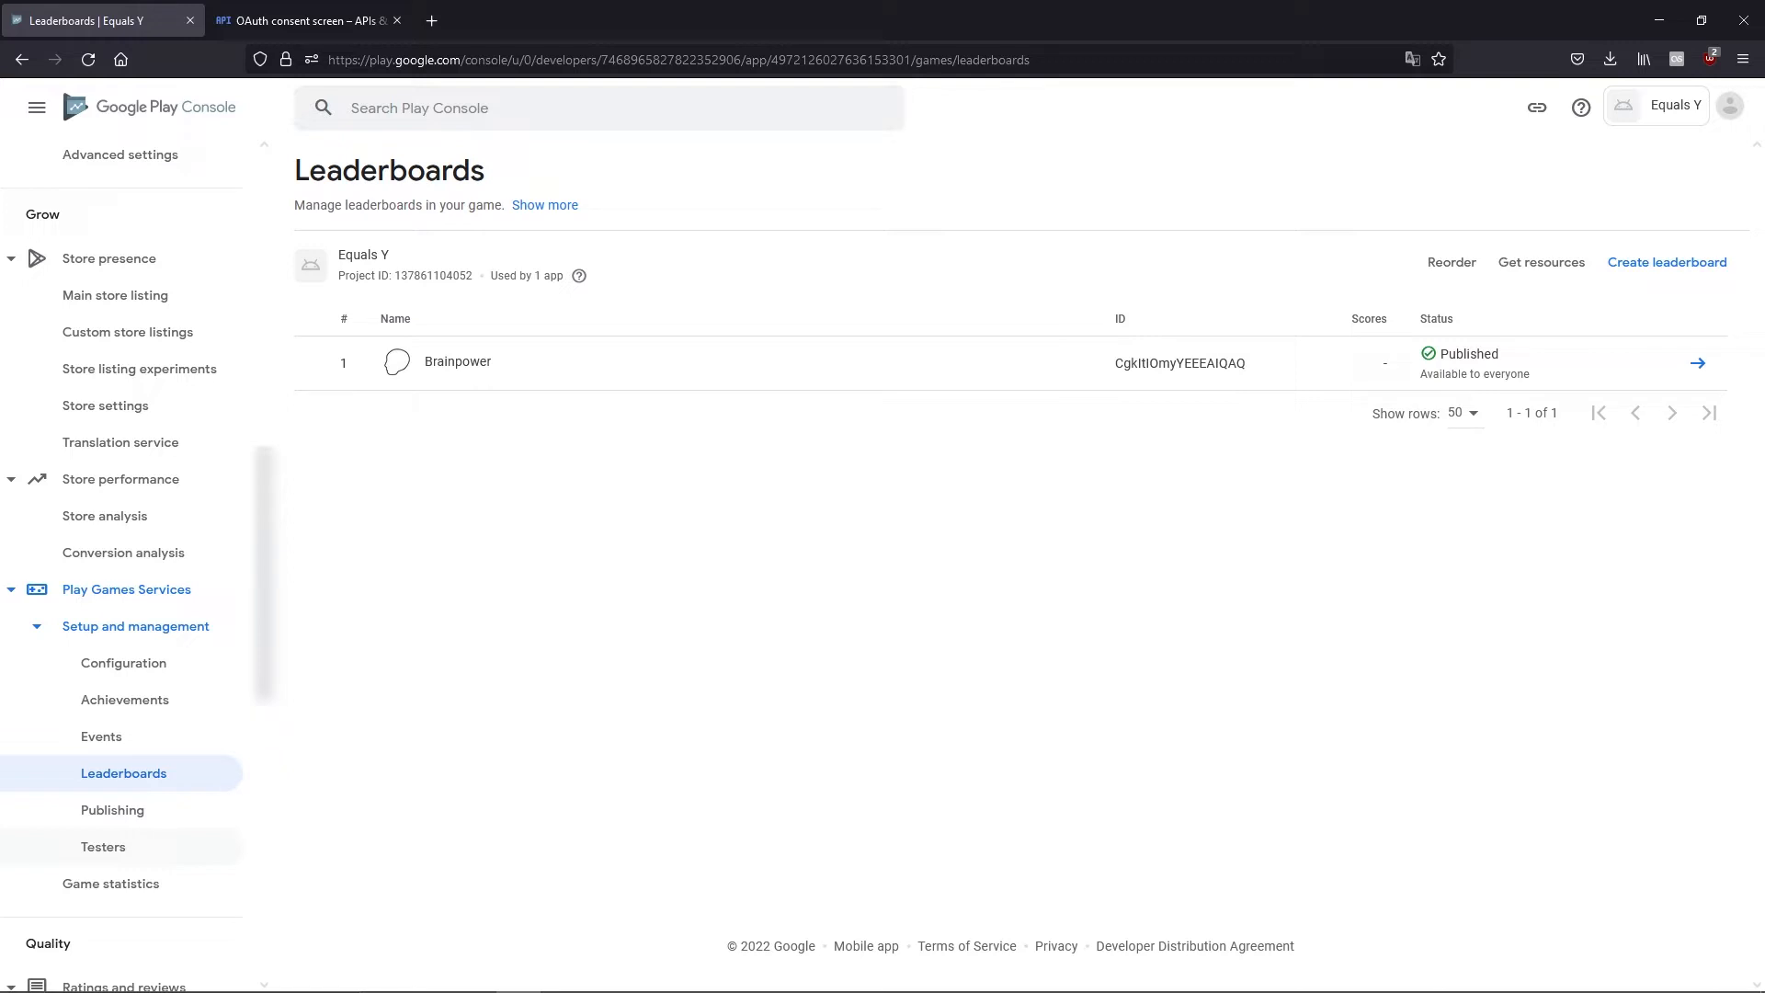
{"action": "left_click", "coordinate": [103, 847]}
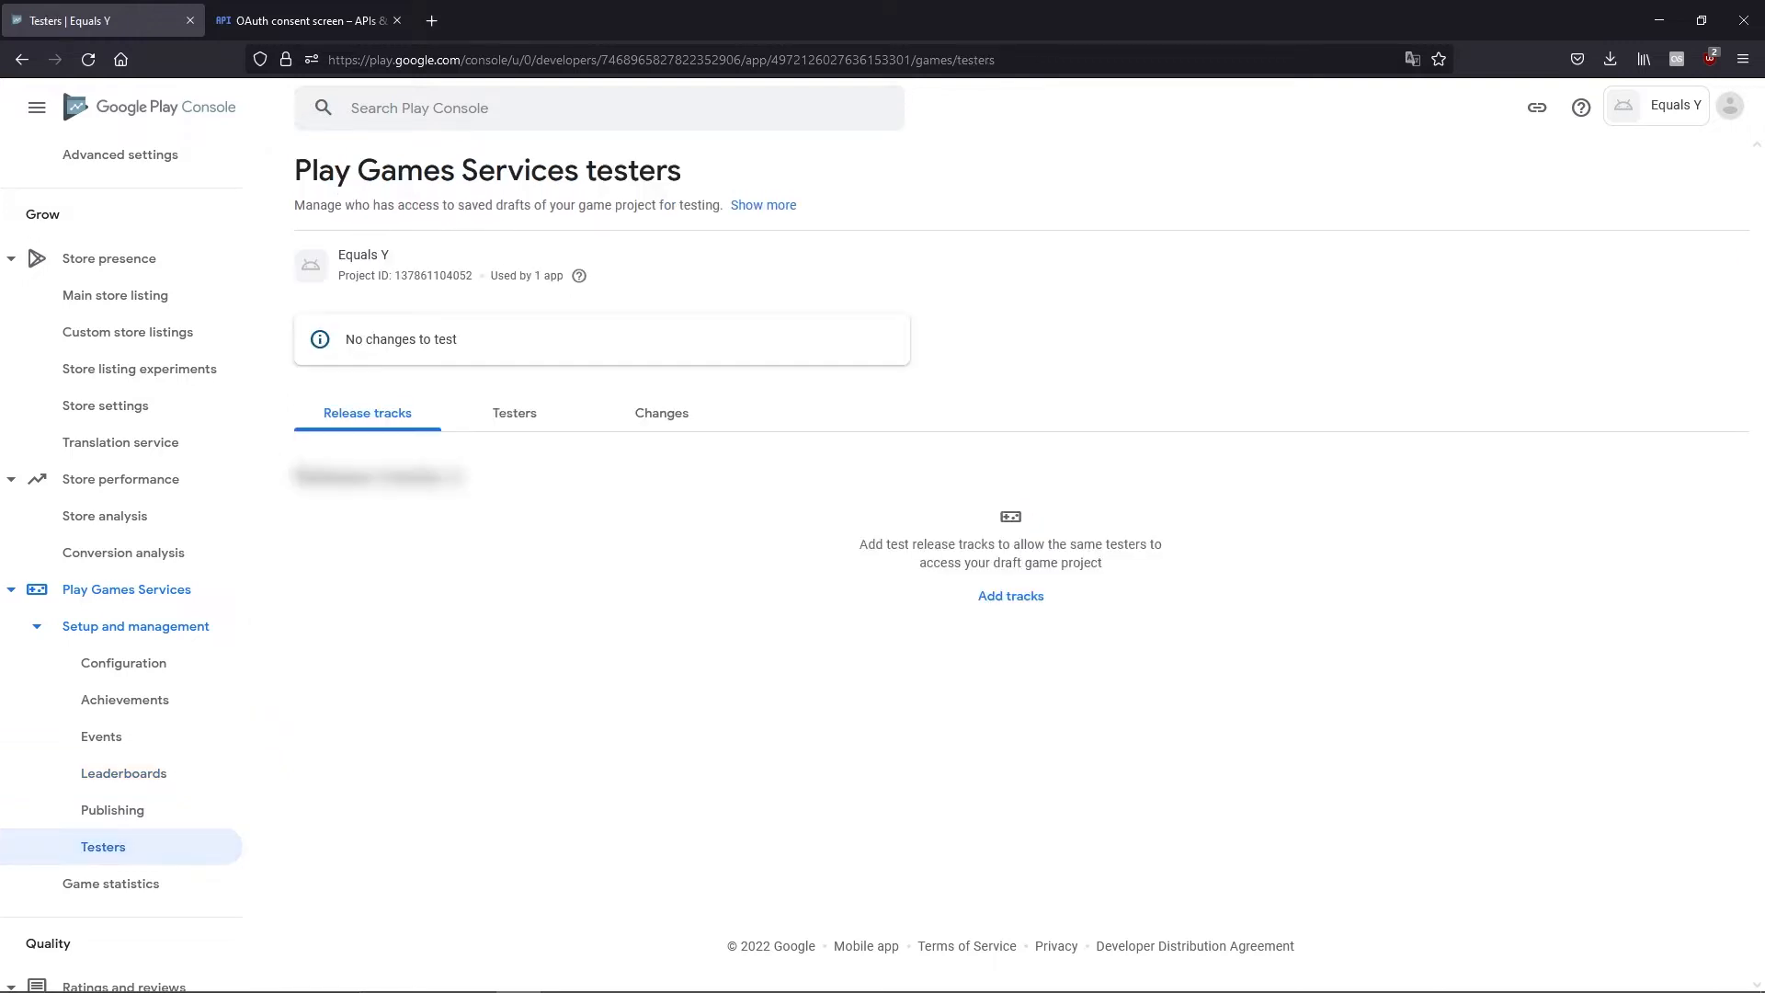
{"action": "left_click", "coordinate": [514, 412]}
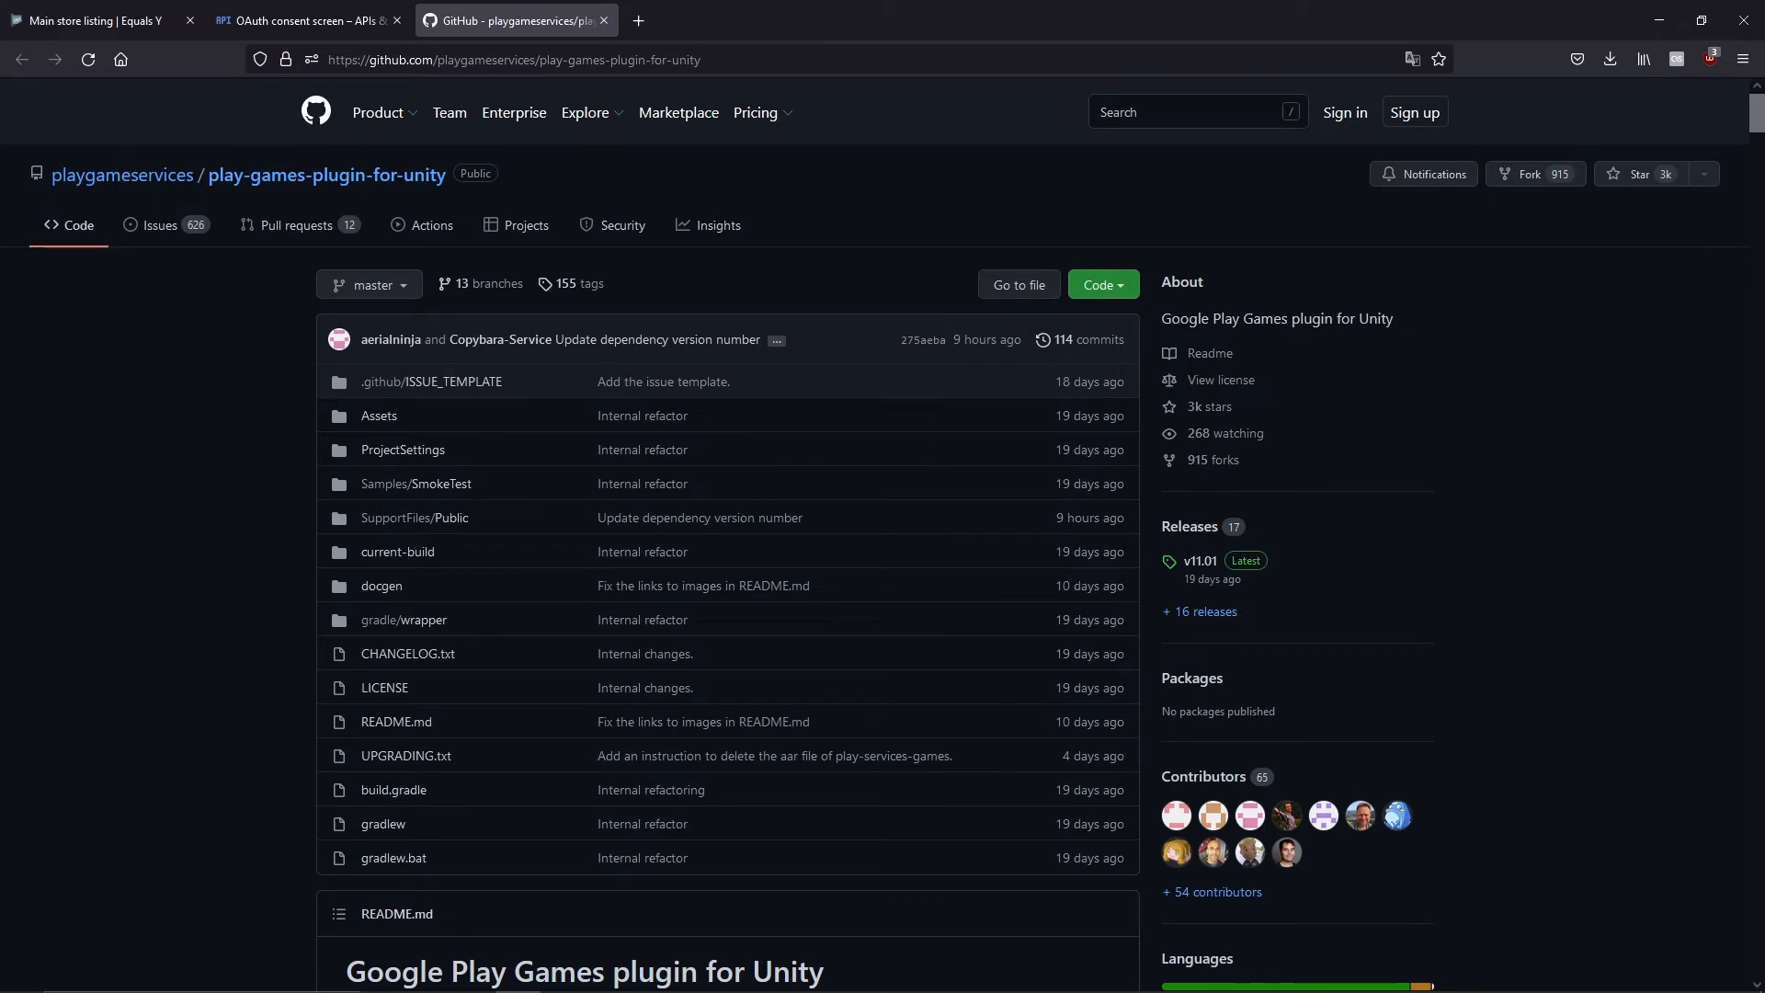
Look through the play-games-plugin-for-unity README on GitHub and open the repository's current-build folder
{"action": "scroll", "coordinate": [883, 533], "scroll_direction": "down", "scroll_amount": 7}
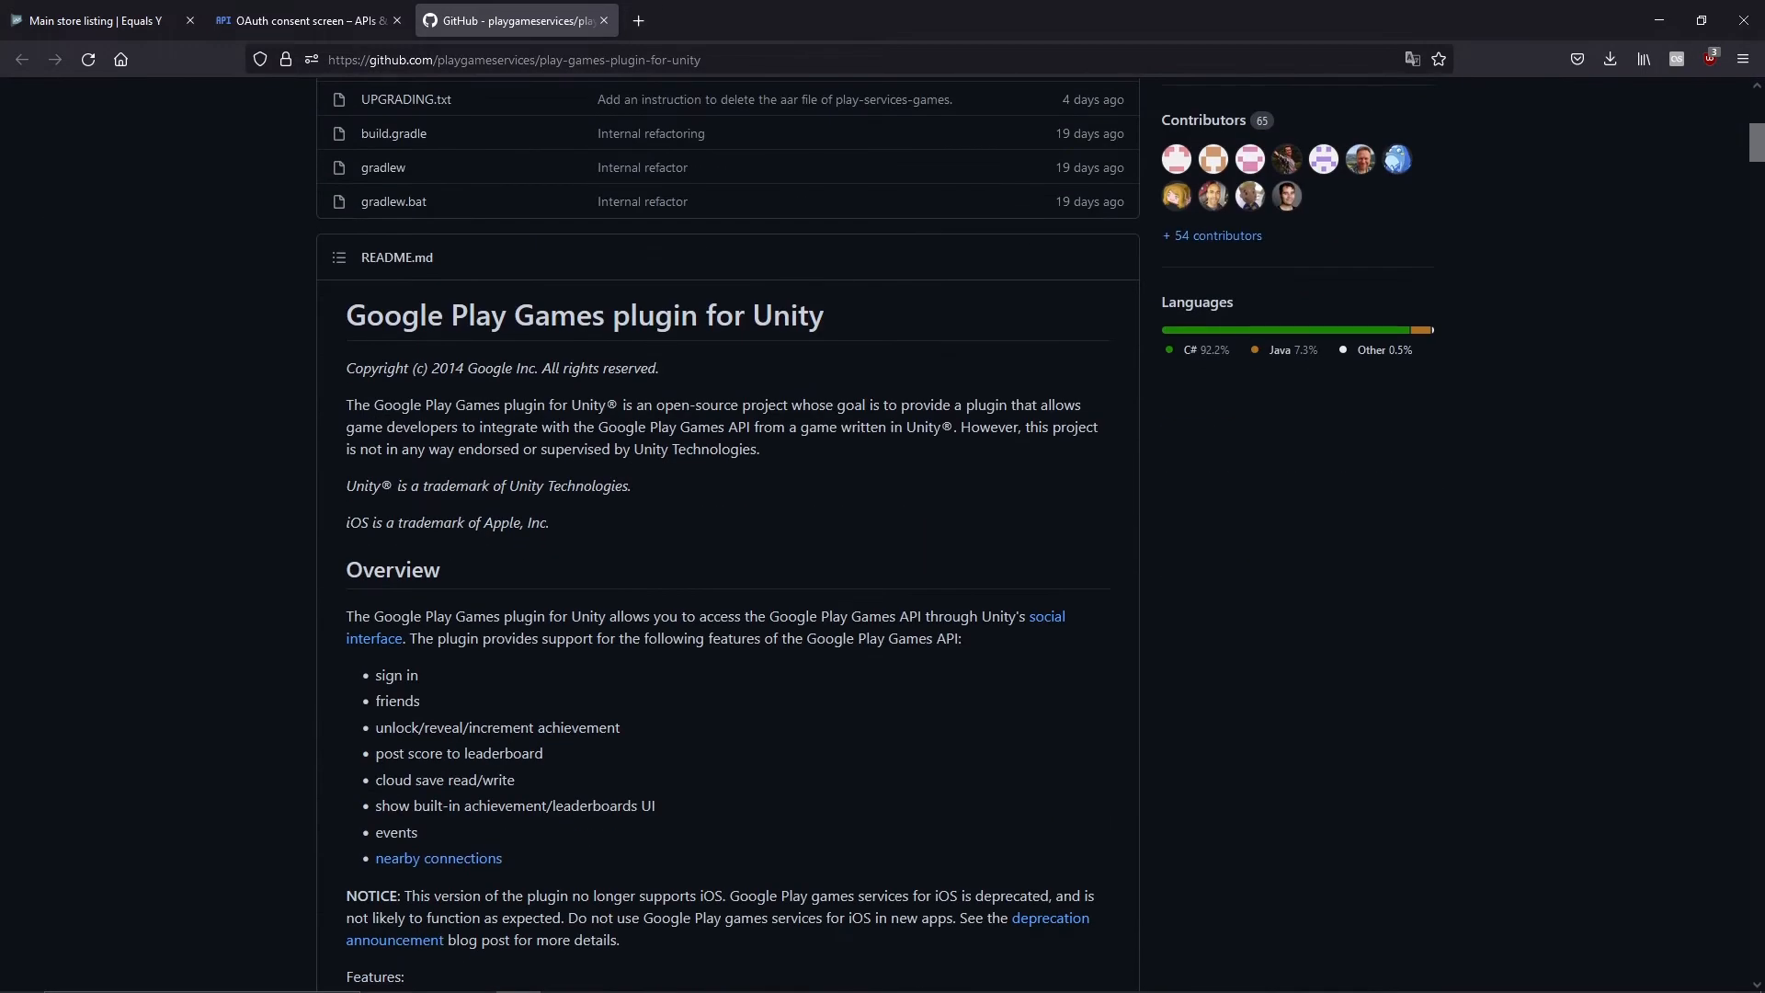
{"action": "scroll", "coordinate": [883, 534], "scroll_direction": "up", "scroll_amount": 4}
{"action": "scroll", "coordinate": [882, 533], "scroll_direction": "up", "scroll_amount": 3}
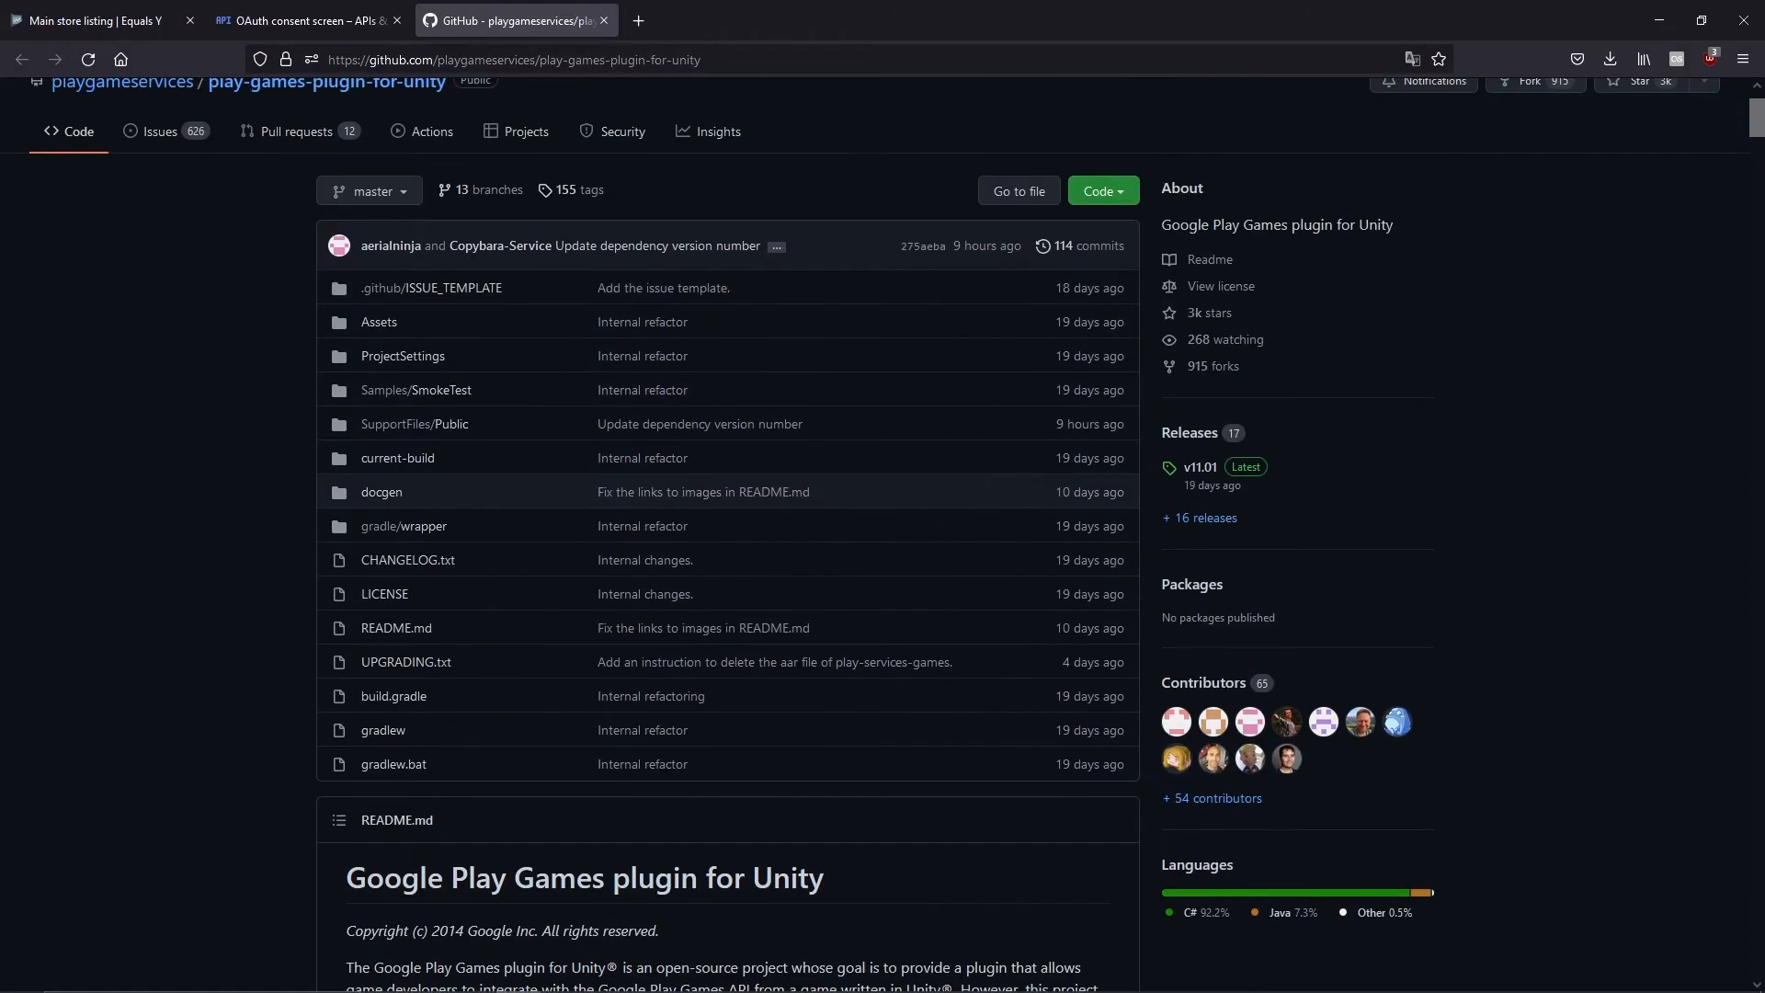
{"action": "scroll", "coordinate": [883, 533], "scroll_direction": "down", "scroll_amount": 8}
{"action": "scroll", "coordinate": [727, 533], "scroll_direction": "down", "scroll_amount": 20}
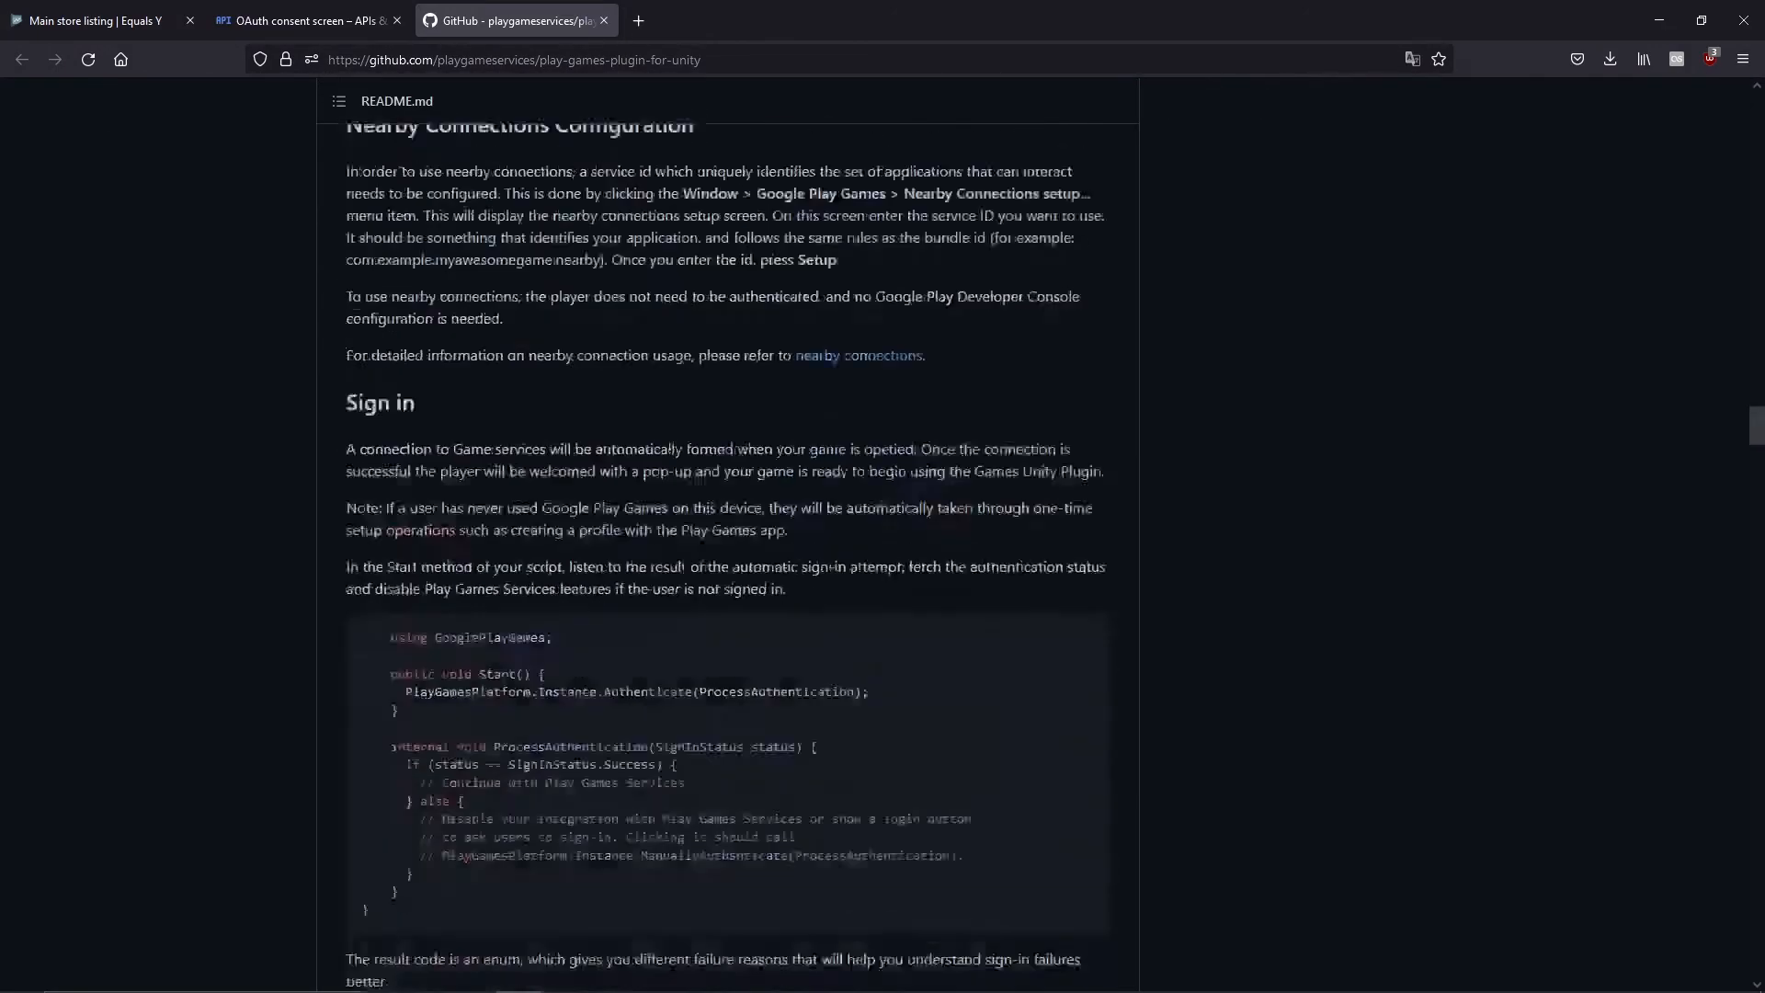
{"action": "scroll", "coordinate": [726, 552], "scroll_direction": "down", "scroll_amount": 2}
{"action": "scroll", "coordinate": [726, 552], "scroll_direction": "up", "scroll_amount": 10}
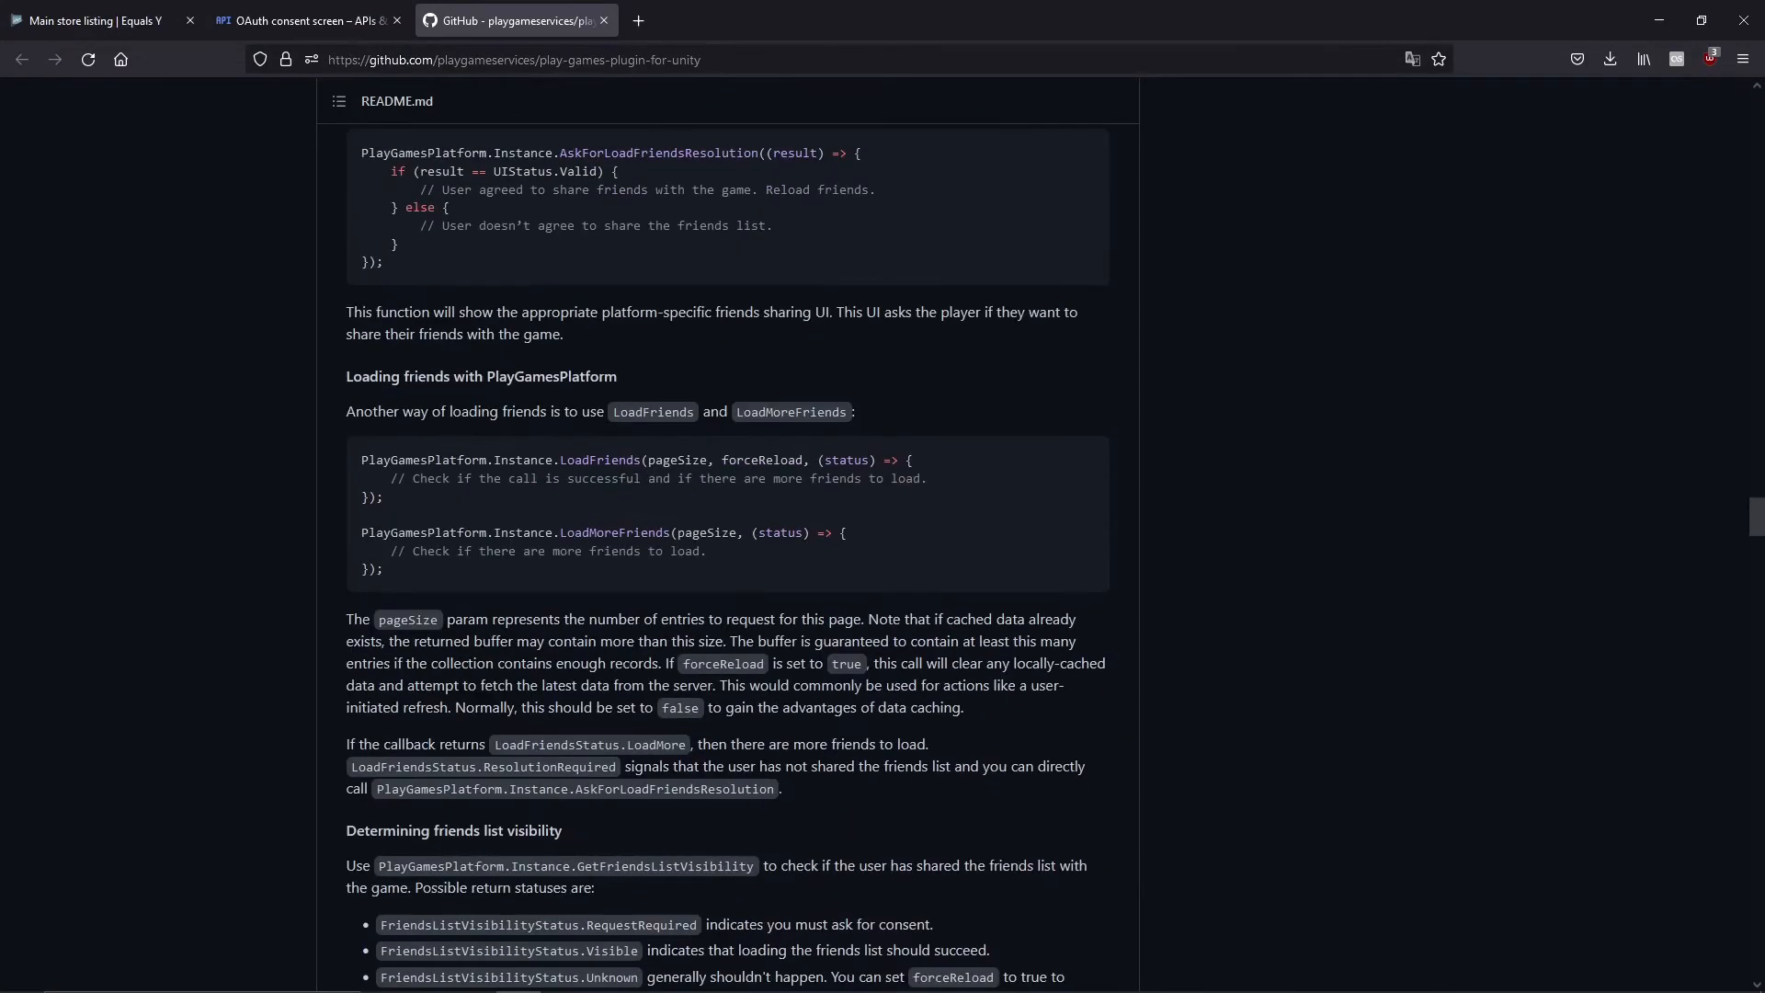
{"action": "scroll", "coordinate": [726, 552], "scroll_direction": "down", "scroll_amount": 15}
{"action": "key", "text": "Home"}
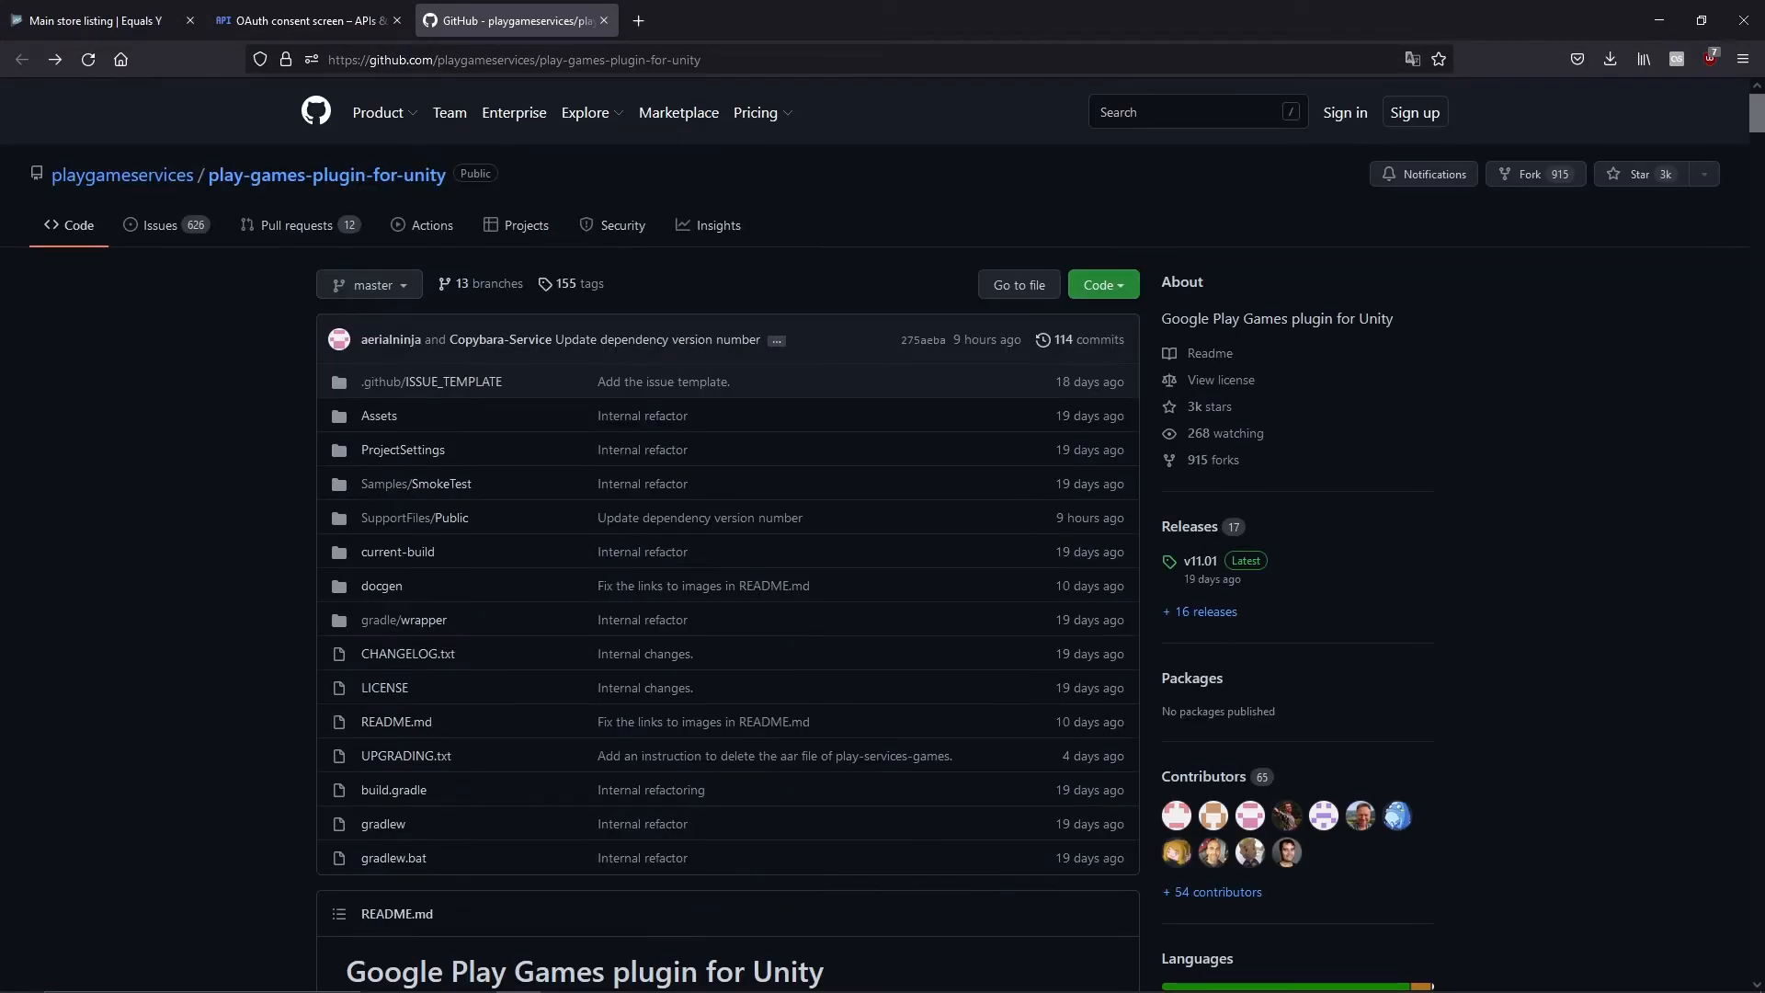
{"action": "left_click", "coordinate": [400, 552]}
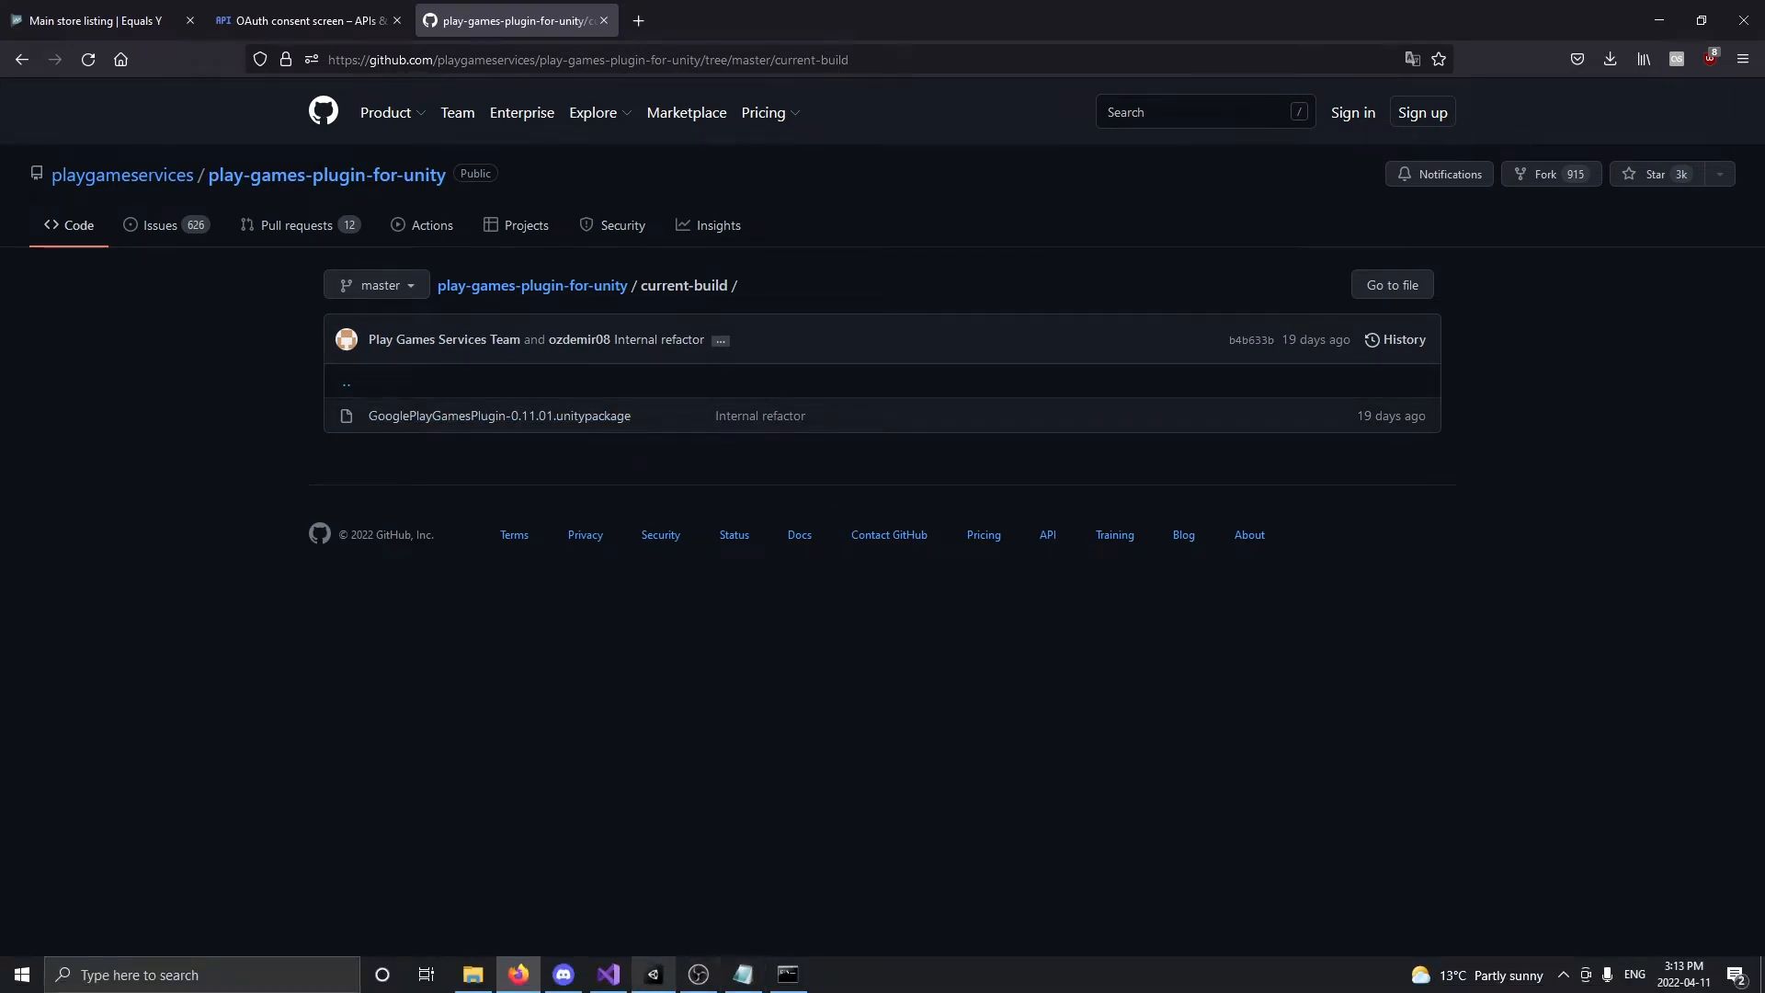
Switch to Unity and open the GooglePlayGamesPlugin-0.11.01 package from Downloads as a custom package import
{"action": "left_click", "coordinate": [654, 974]}
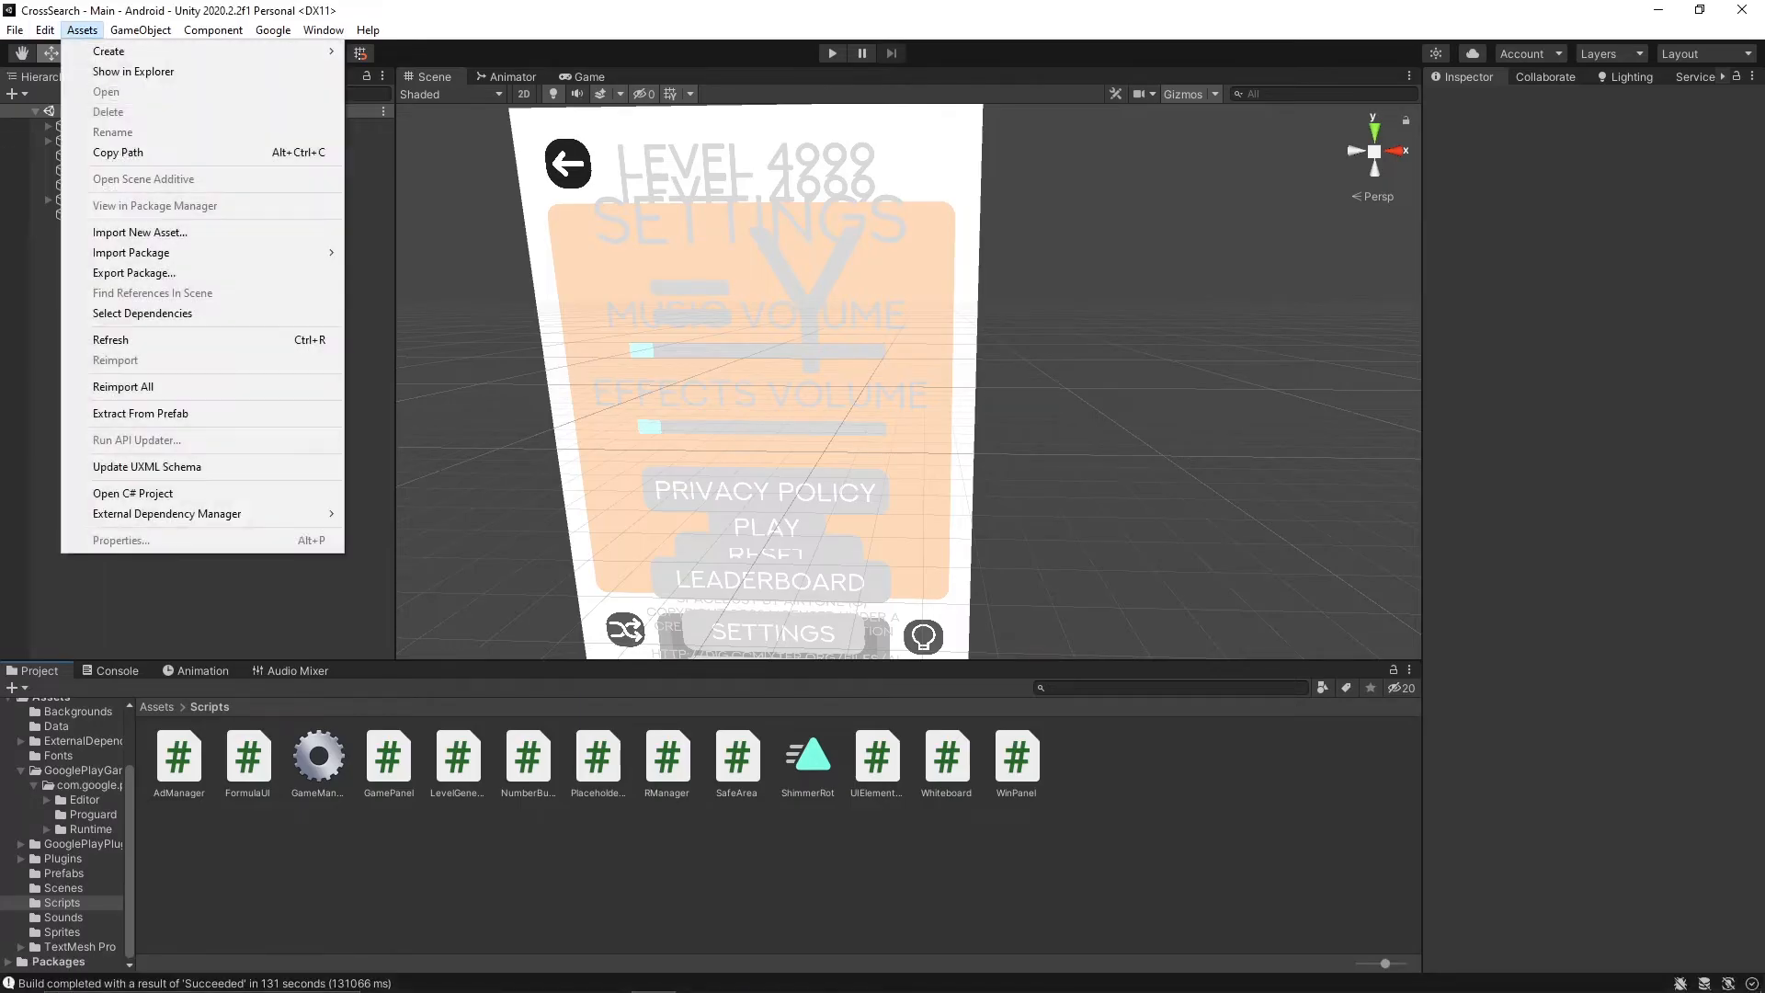
{"action": "left_click", "coordinate": [82, 29]}
{"action": "mouse_move", "coordinate": [165, 253]}
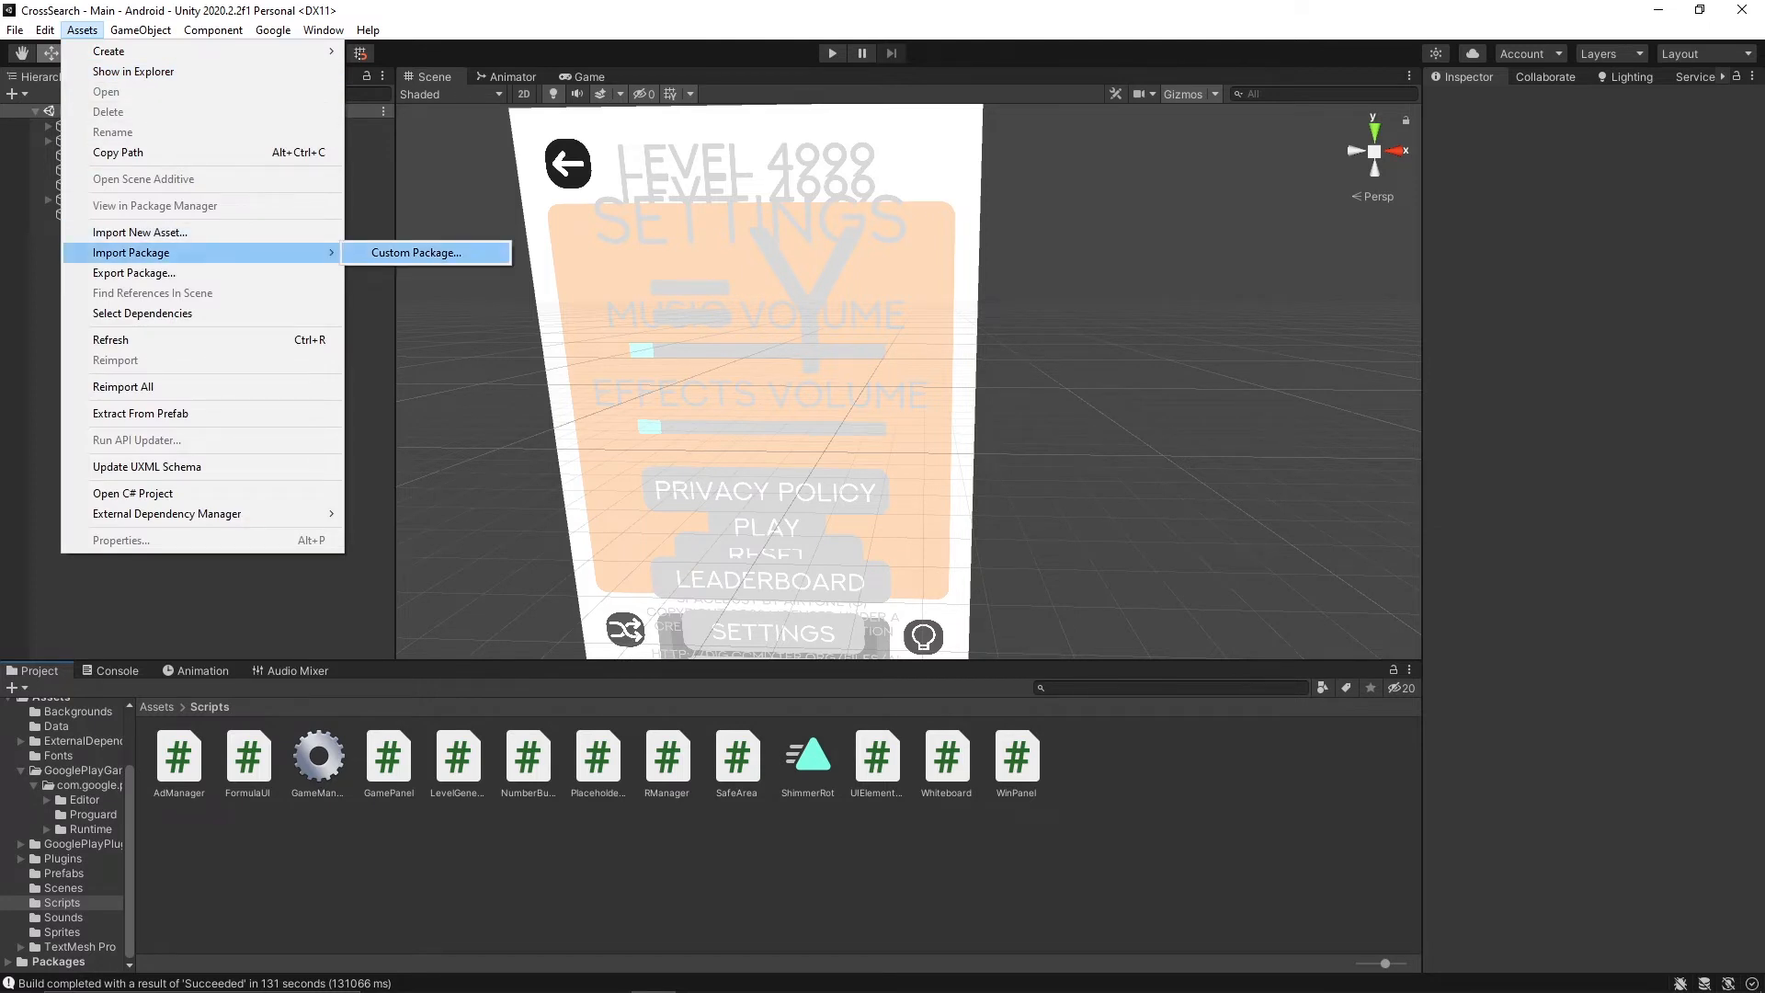
{"action": "left_click", "coordinate": [416, 253]}
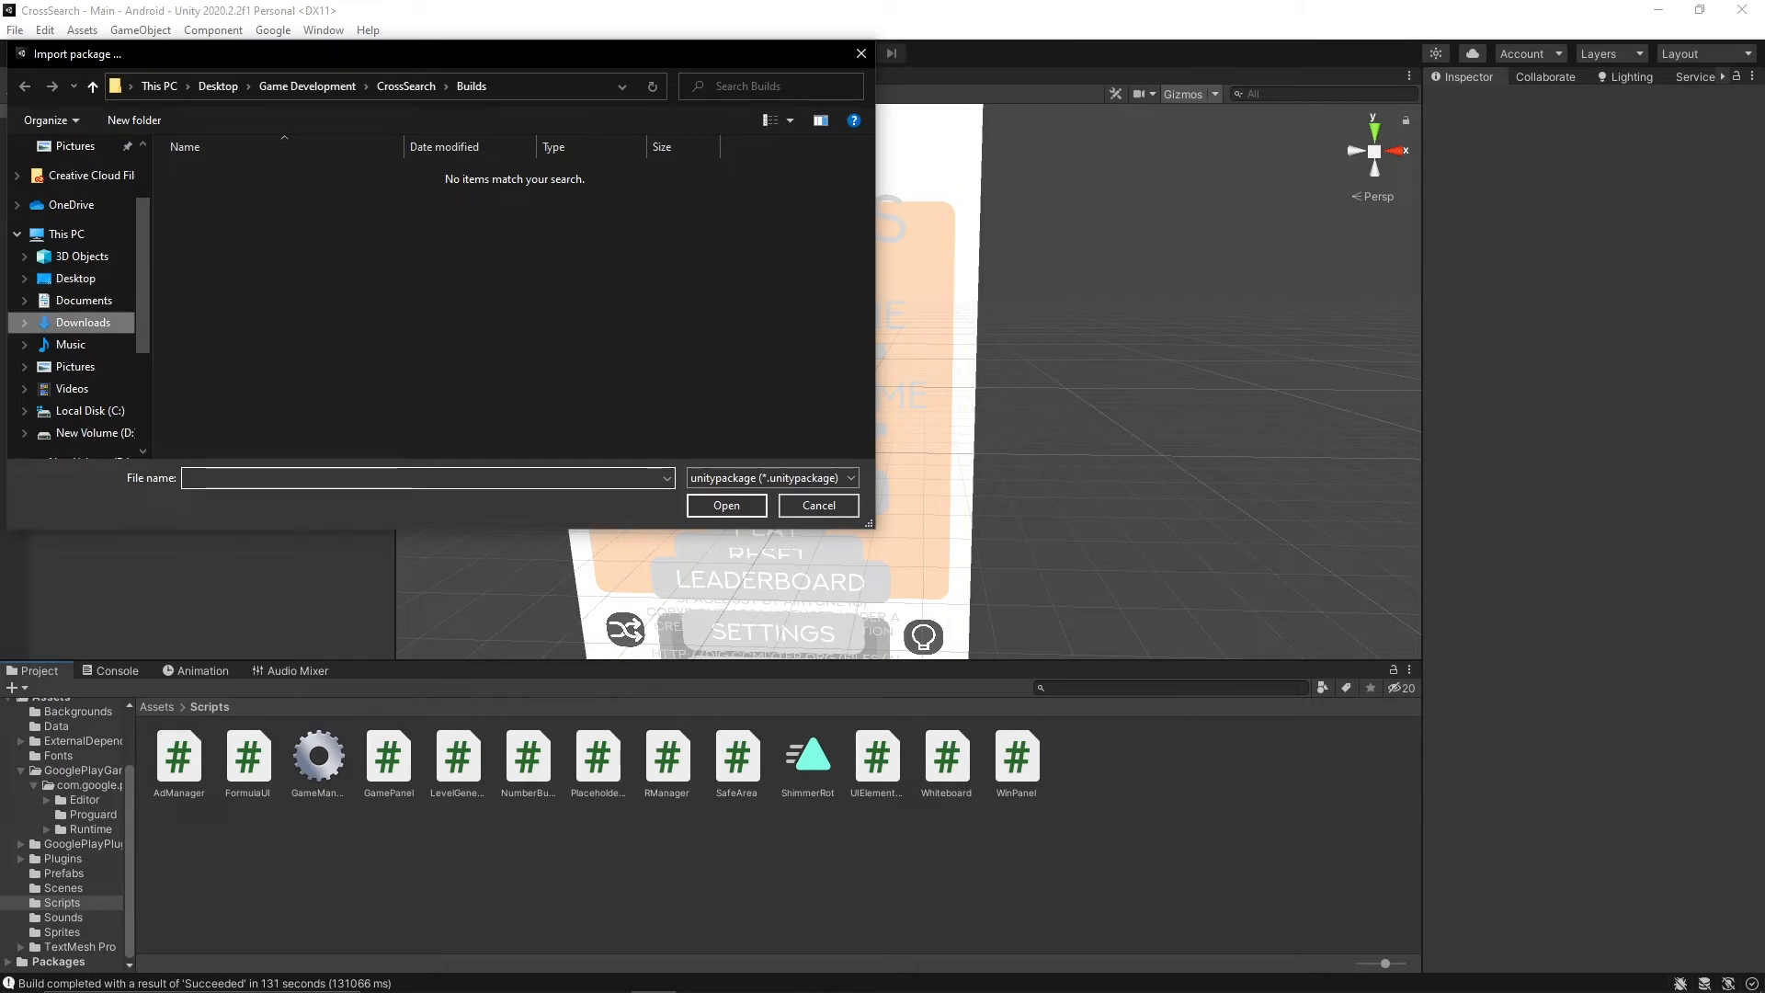
{"action": "left_click", "coordinate": [83, 322]}
{"action": "double_click", "coordinate": [239, 236]}
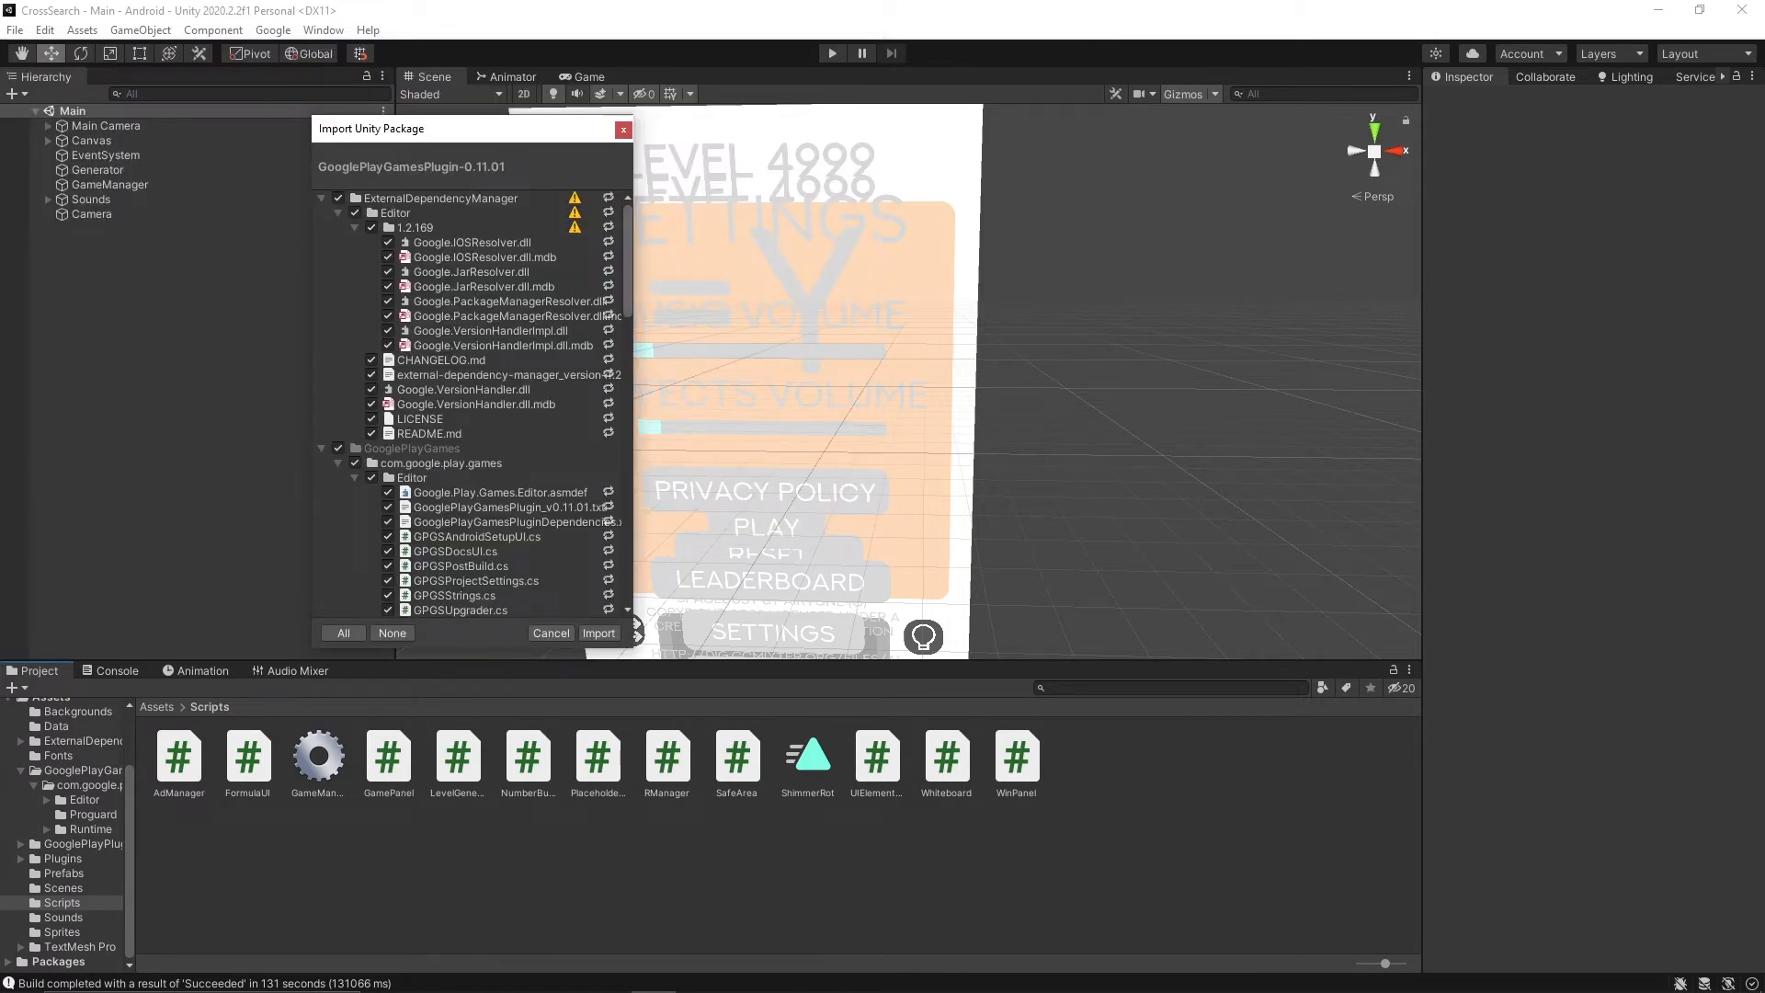
Examine the files listed in the GooglePlayGamesPlugin-0.11.01 package and close the dialog without importing
{"action": "scroll", "coordinate": [469, 405], "scroll_direction": "down", "scroll_amount": 10}
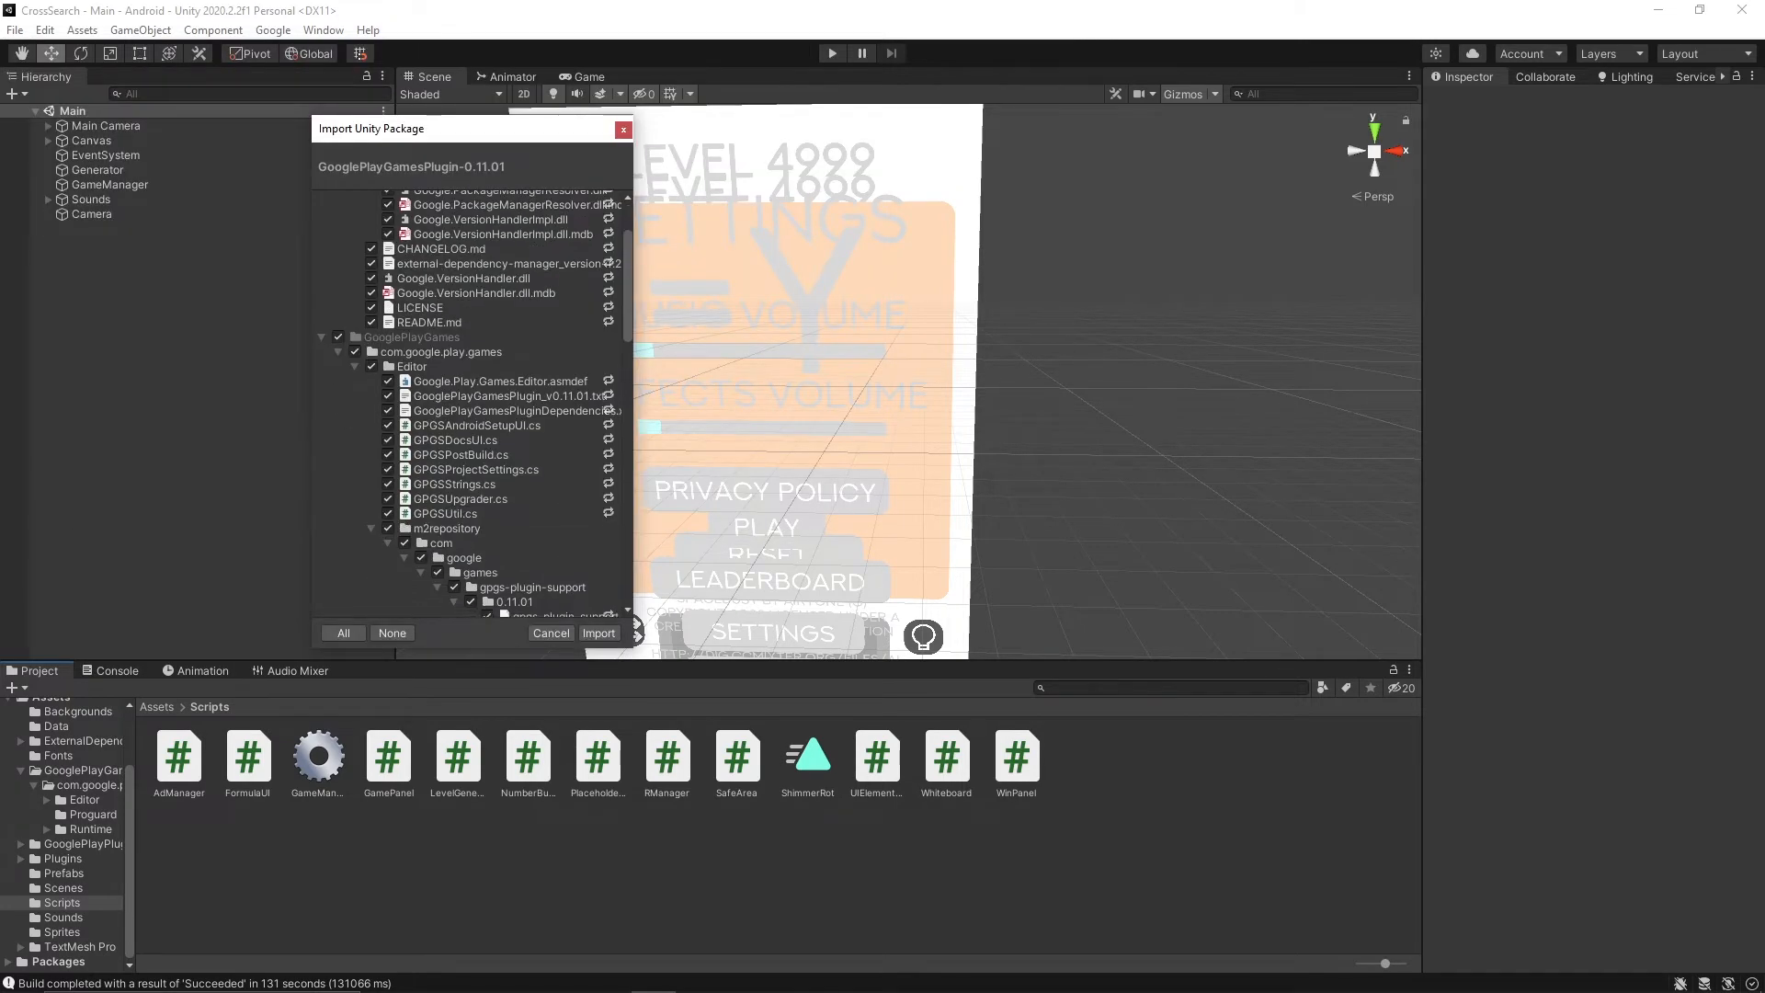
{"action": "scroll", "coordinate": [469, 405], "scroll_direction": "down", "scroll_amount": 3}
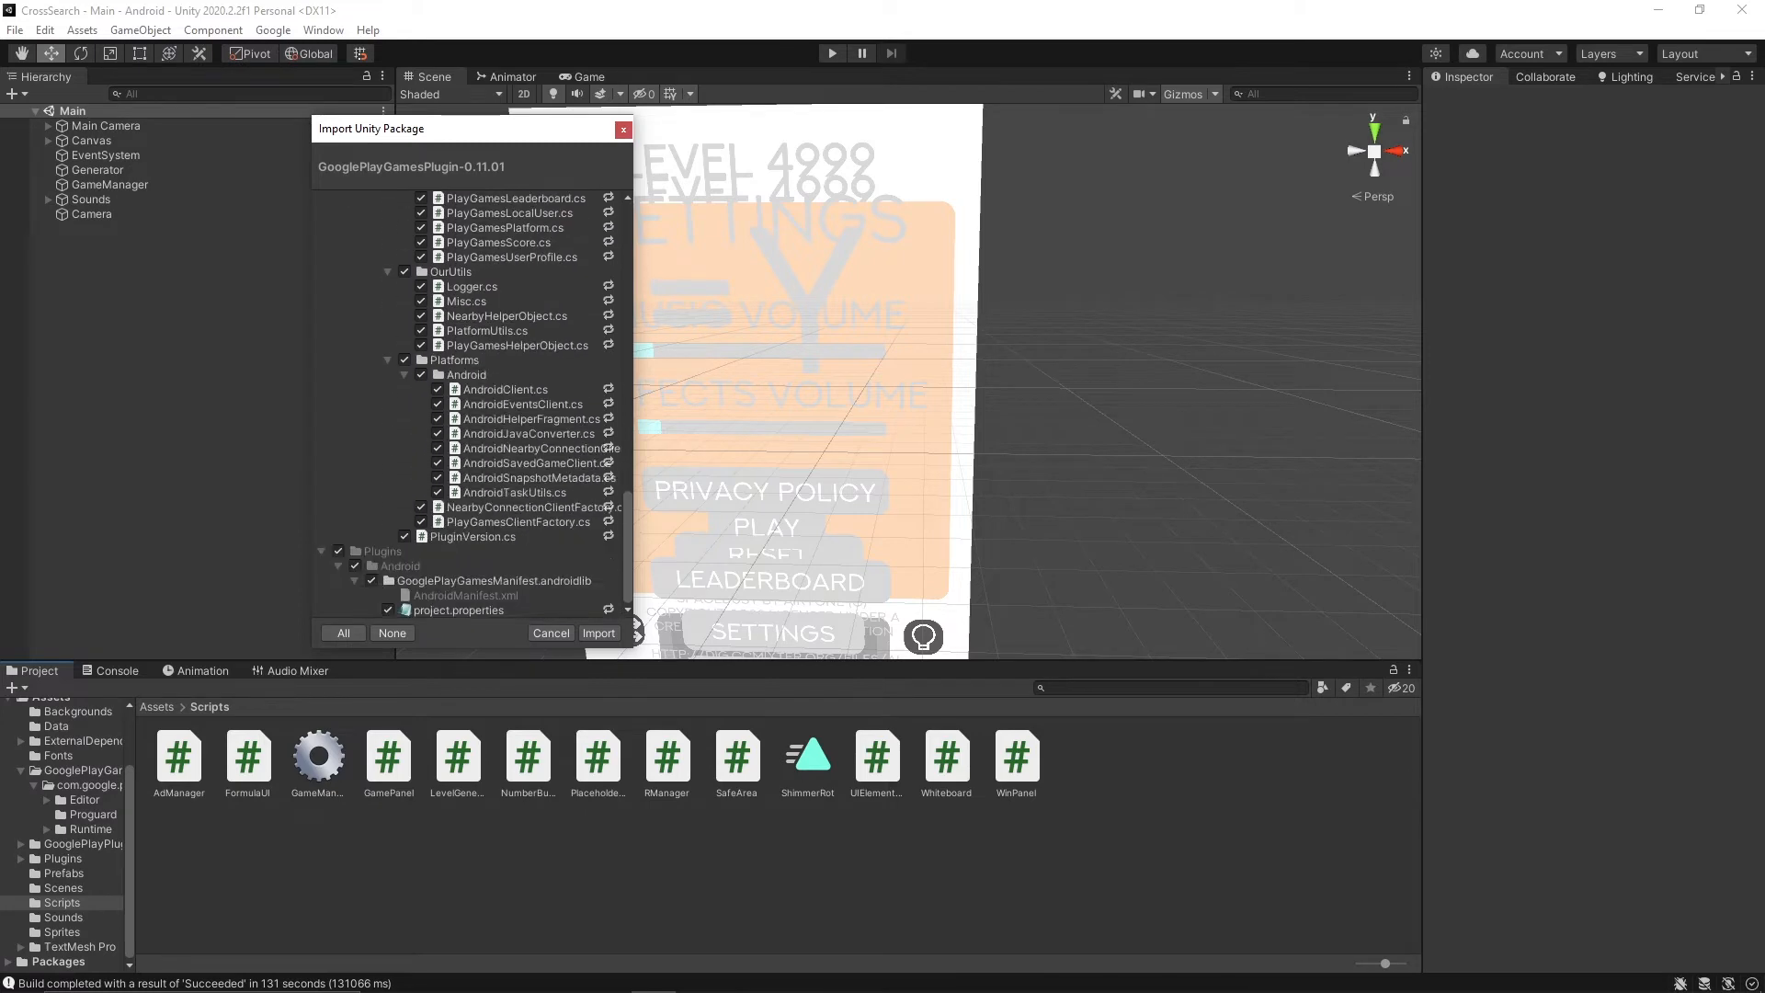
{"action": "scroll", "coordinate": [469, 405], "scroll_direction": "up", "scroll_amount": 13}
{"action": "left_click", "coordinate": [623, 129]}
Open the Google Play Games Android setup window
{"action": "left_click", "coordinate": [368, 31]}
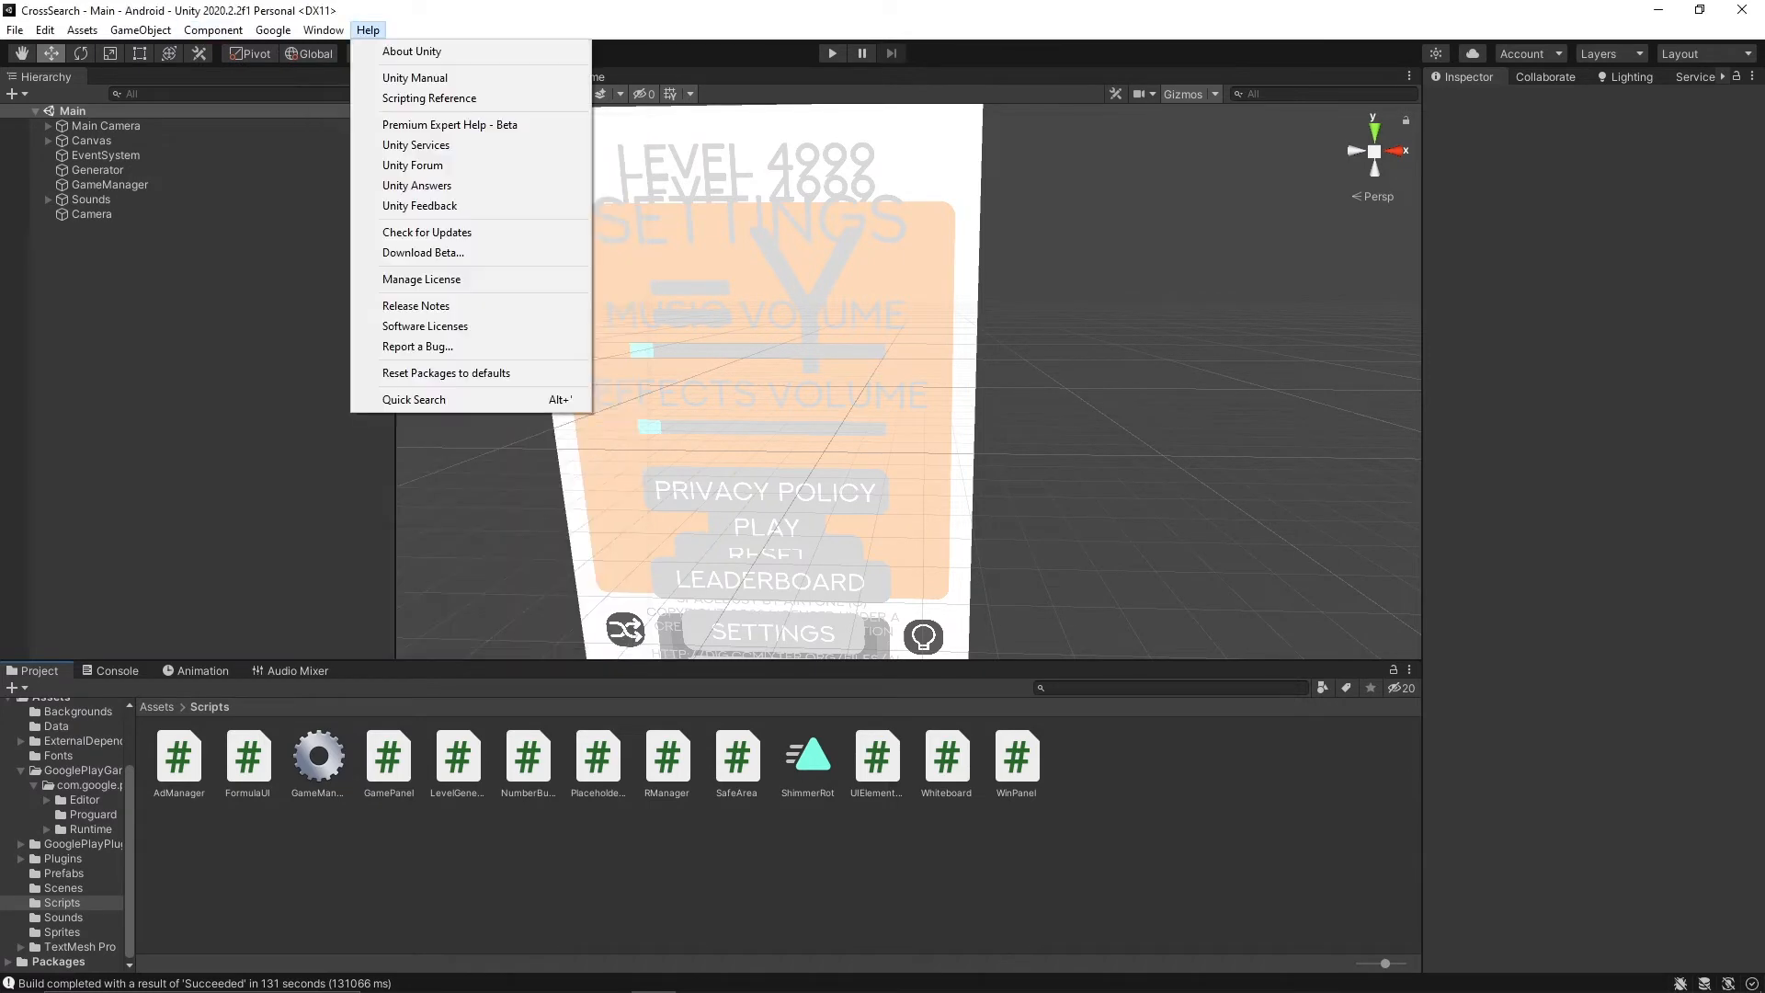
{"action": "mouse_move", "coordinate": [324, 30]}
{"action": "mouse_move", "coordinate": [386, 78]}
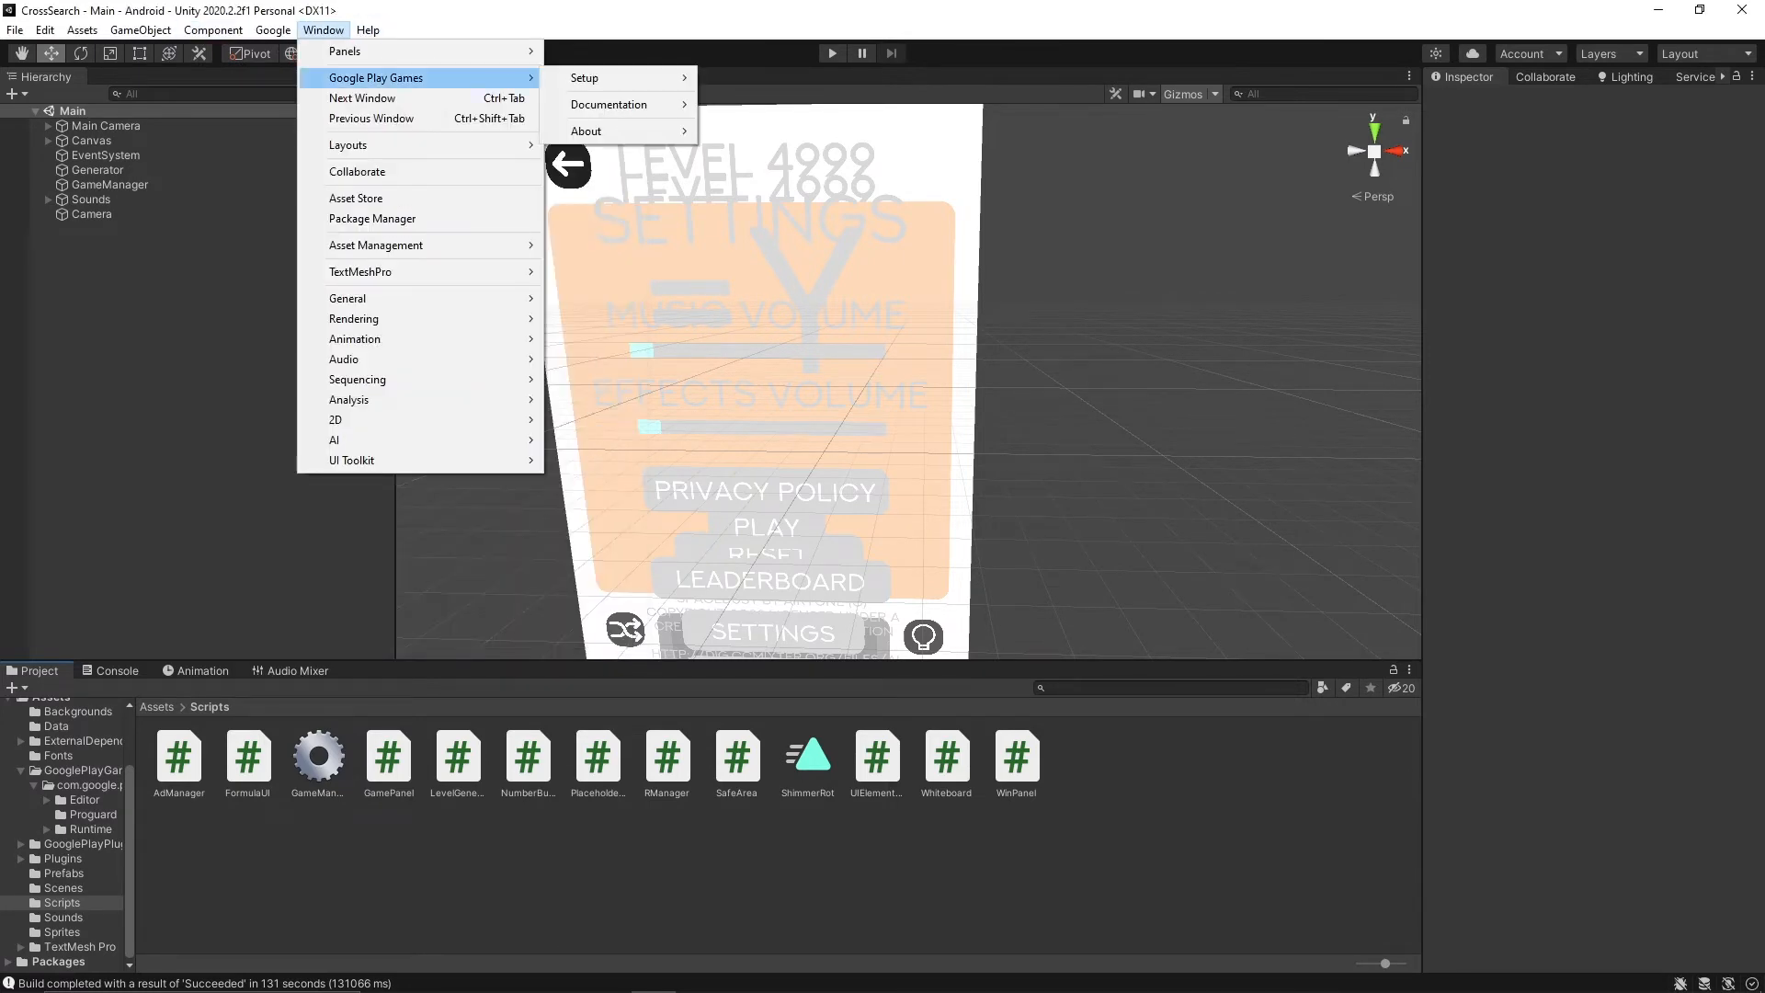
{"action": "mouse_move", "coordinate": [598, 77]}
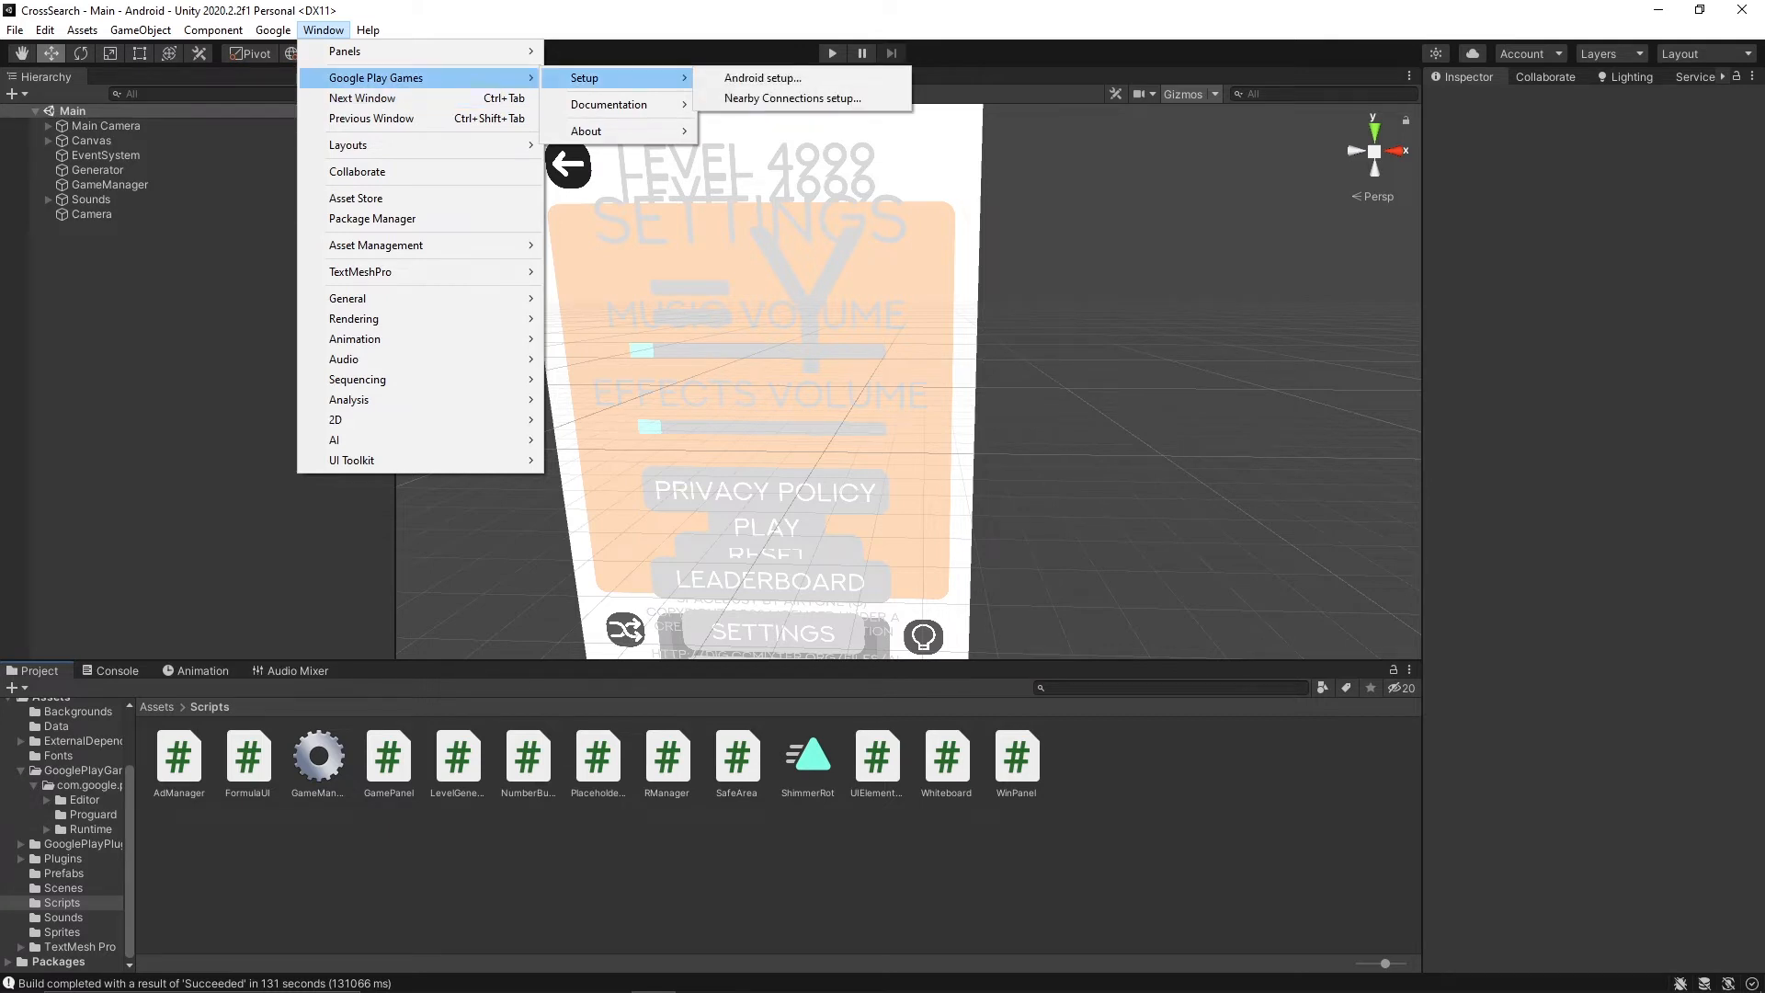
{"action": "left_click", "coordinate": [763, 78]}
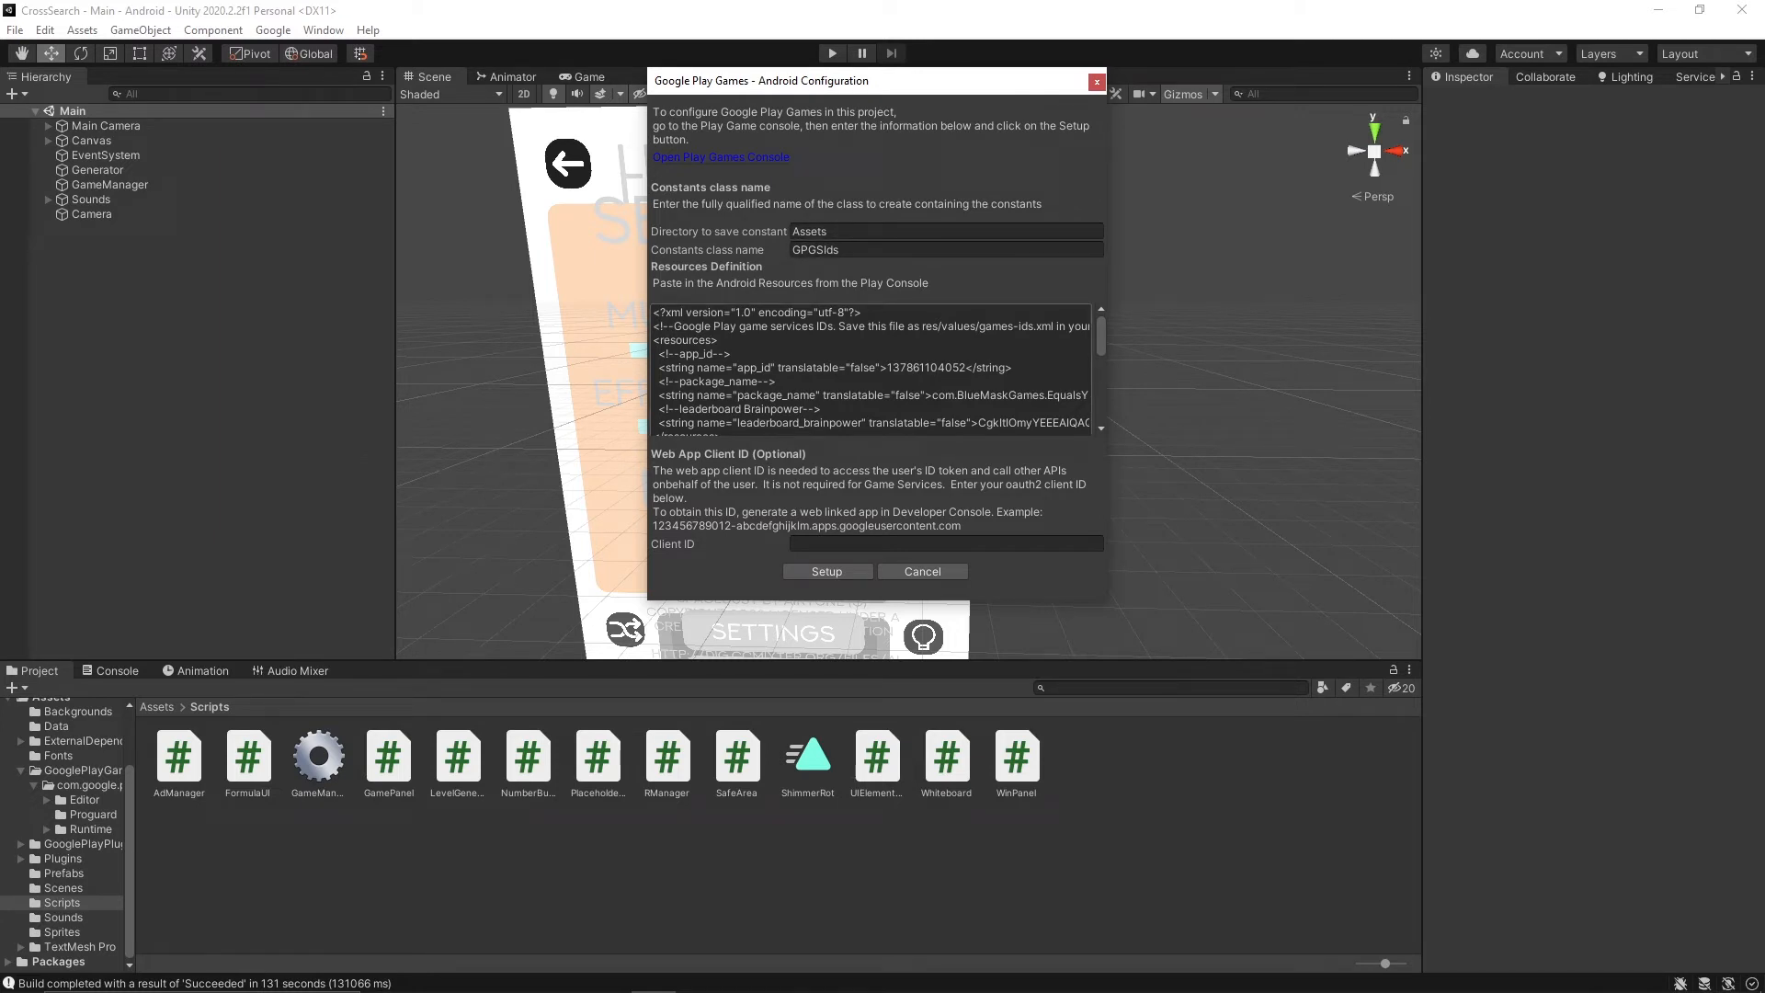
Switch to the Play Console in Firefox and open the Leaderboards page of Play Games Services for Equals Y
{"action": "left_click", "coordinate": [517, 975]}
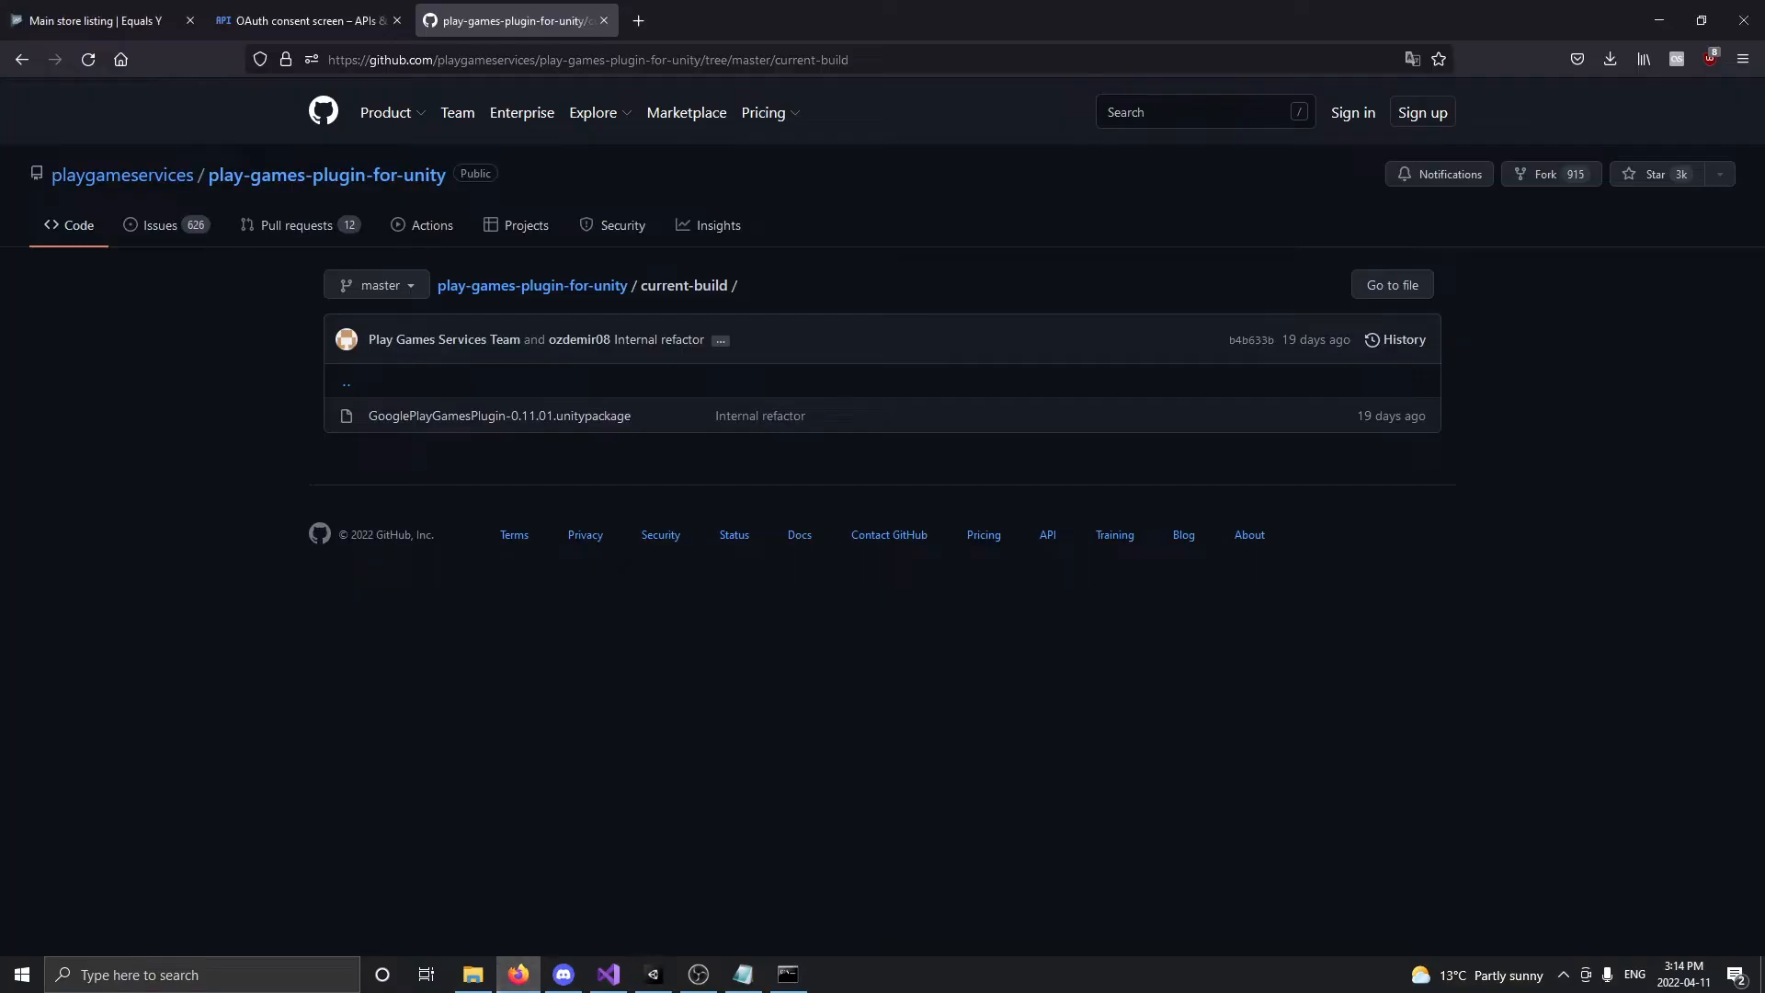
{"action": "left_click", "coordinate": [97, 20]}
{"action": "scroll", "coordinate": [138, 606], "scroll_direction": "down", "scroll_amount": 6}
{"action": "scroll", "coordinate": [138, 616], "scroll_direction": "up", "scroll_amount": 2}
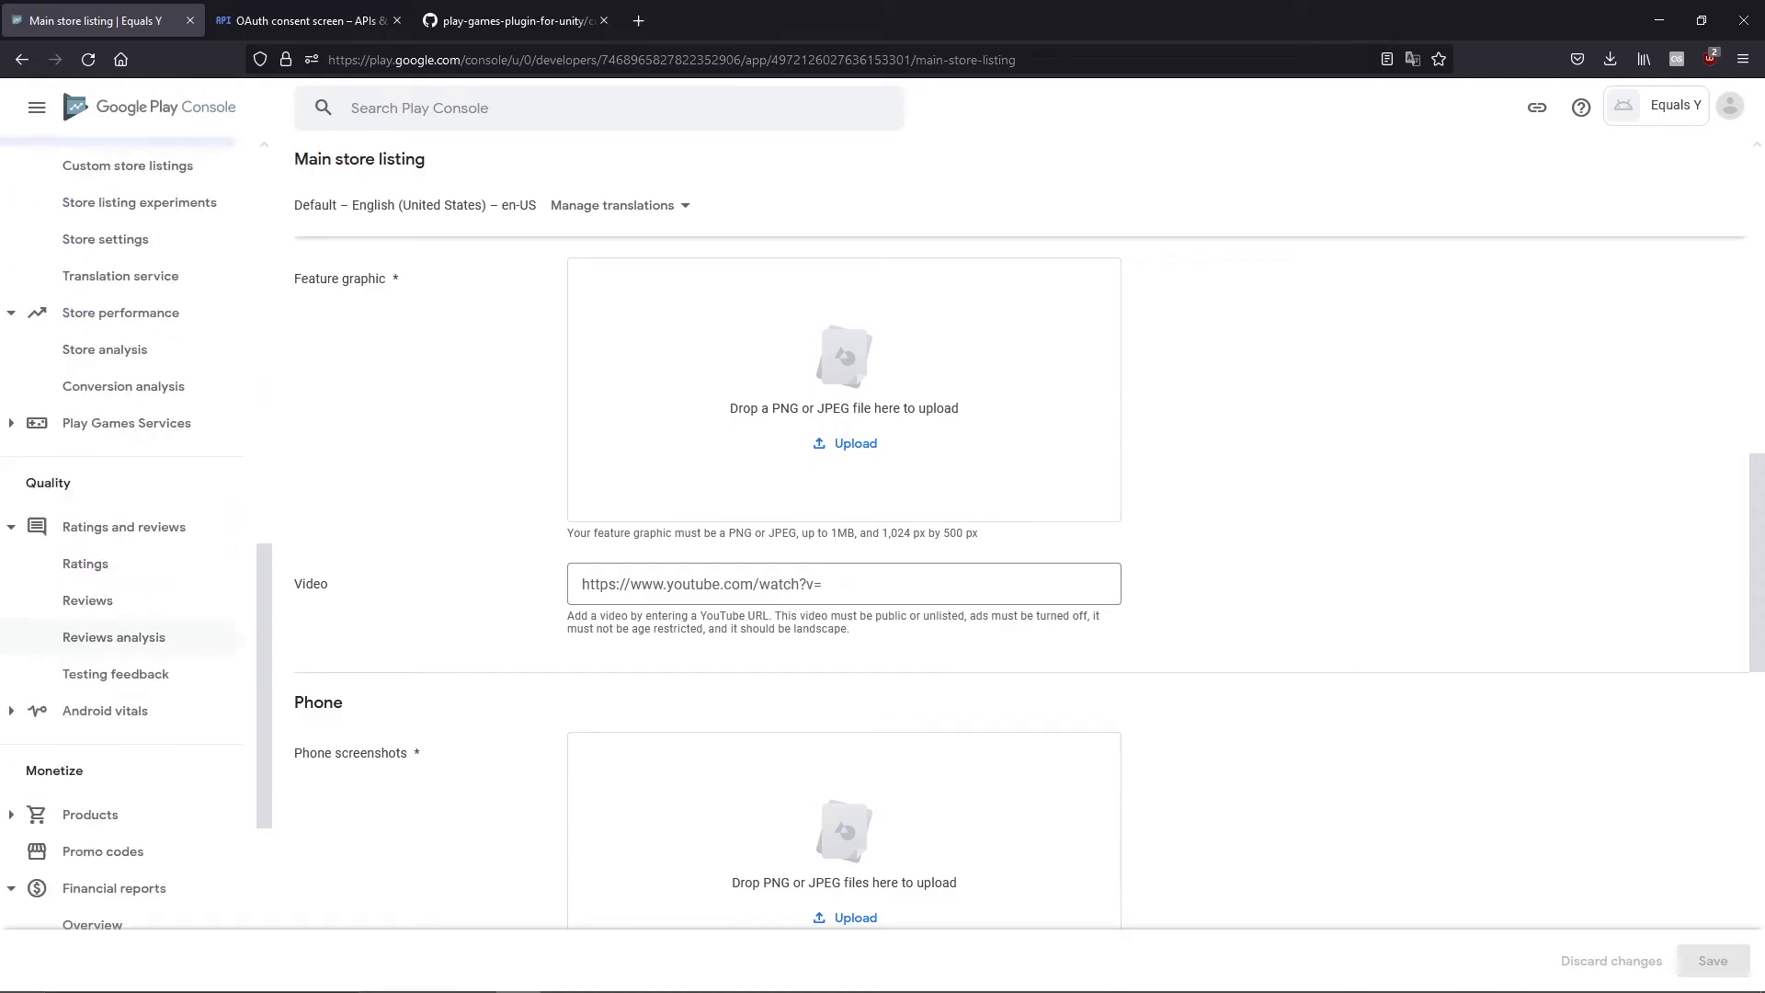
{"action": "scroll", "coordinate": [138, 451], "scroll_direction": "down", "scroll_amount": 1}
{"action": "scroll", "coordinate": [128, 446], "scroll_direction": "up", "scroll_amount": 2}
{"action": "left_click", "coordinate": [127, 566]}
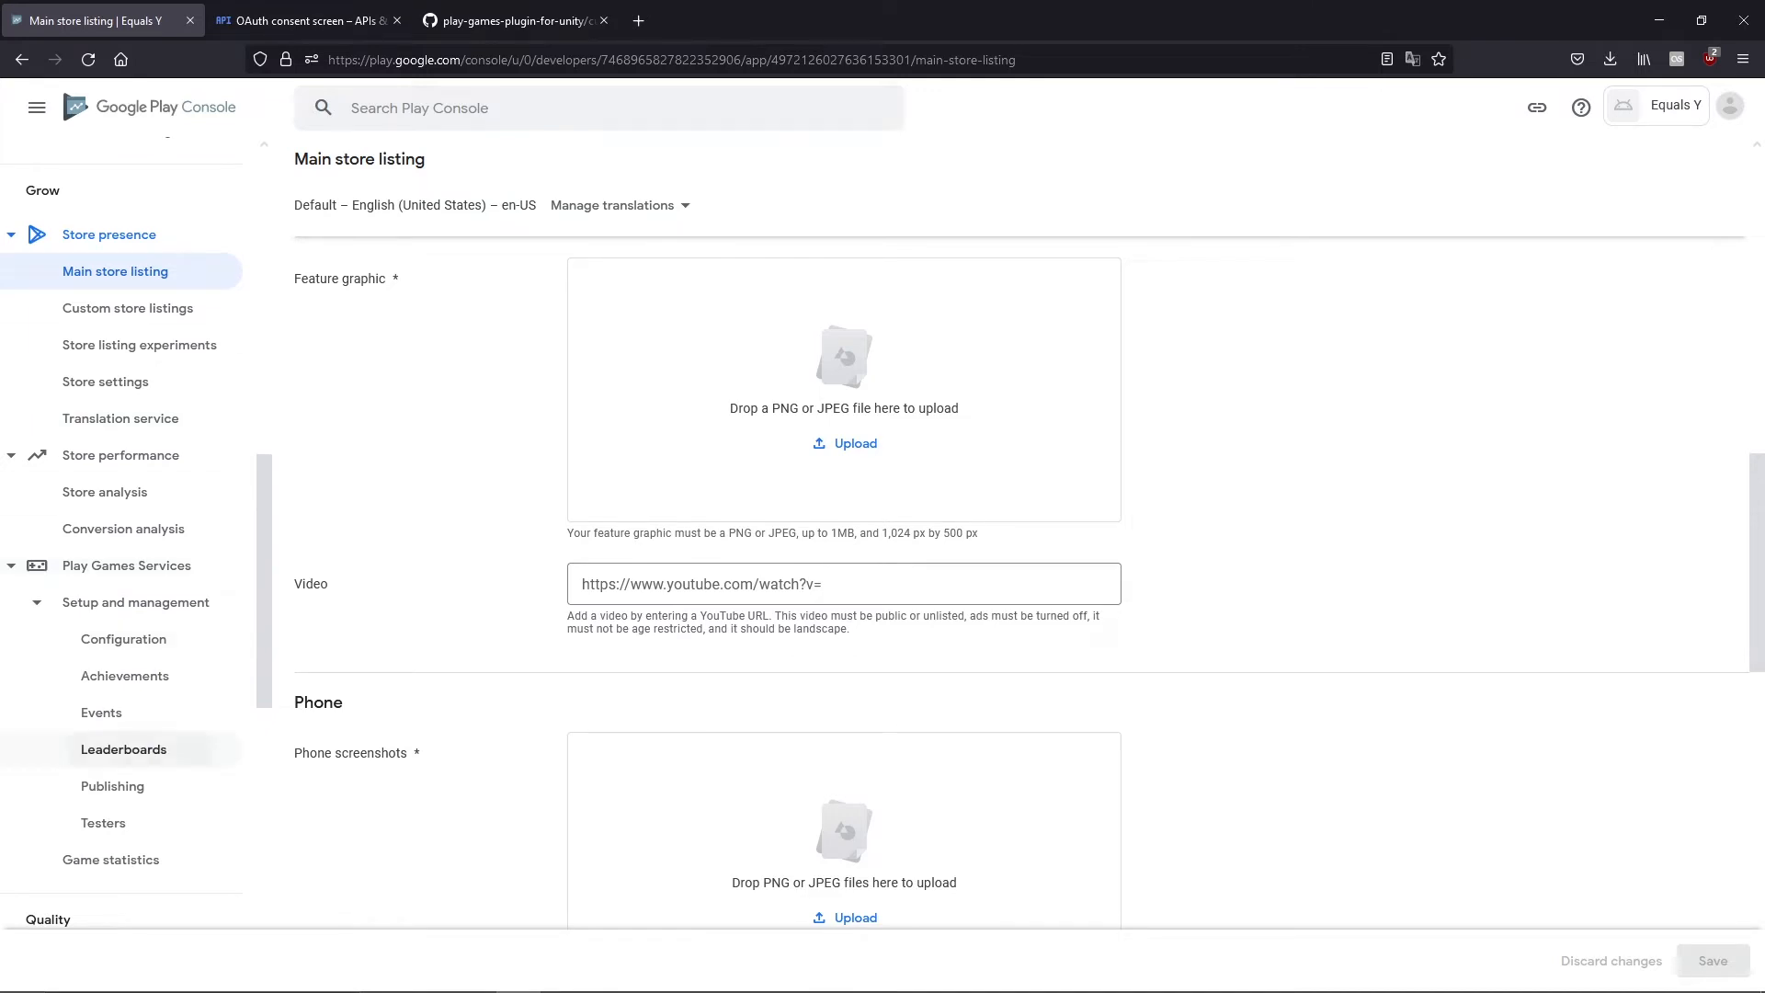
{"action": "left_click", "coordinate": [123, 749]}
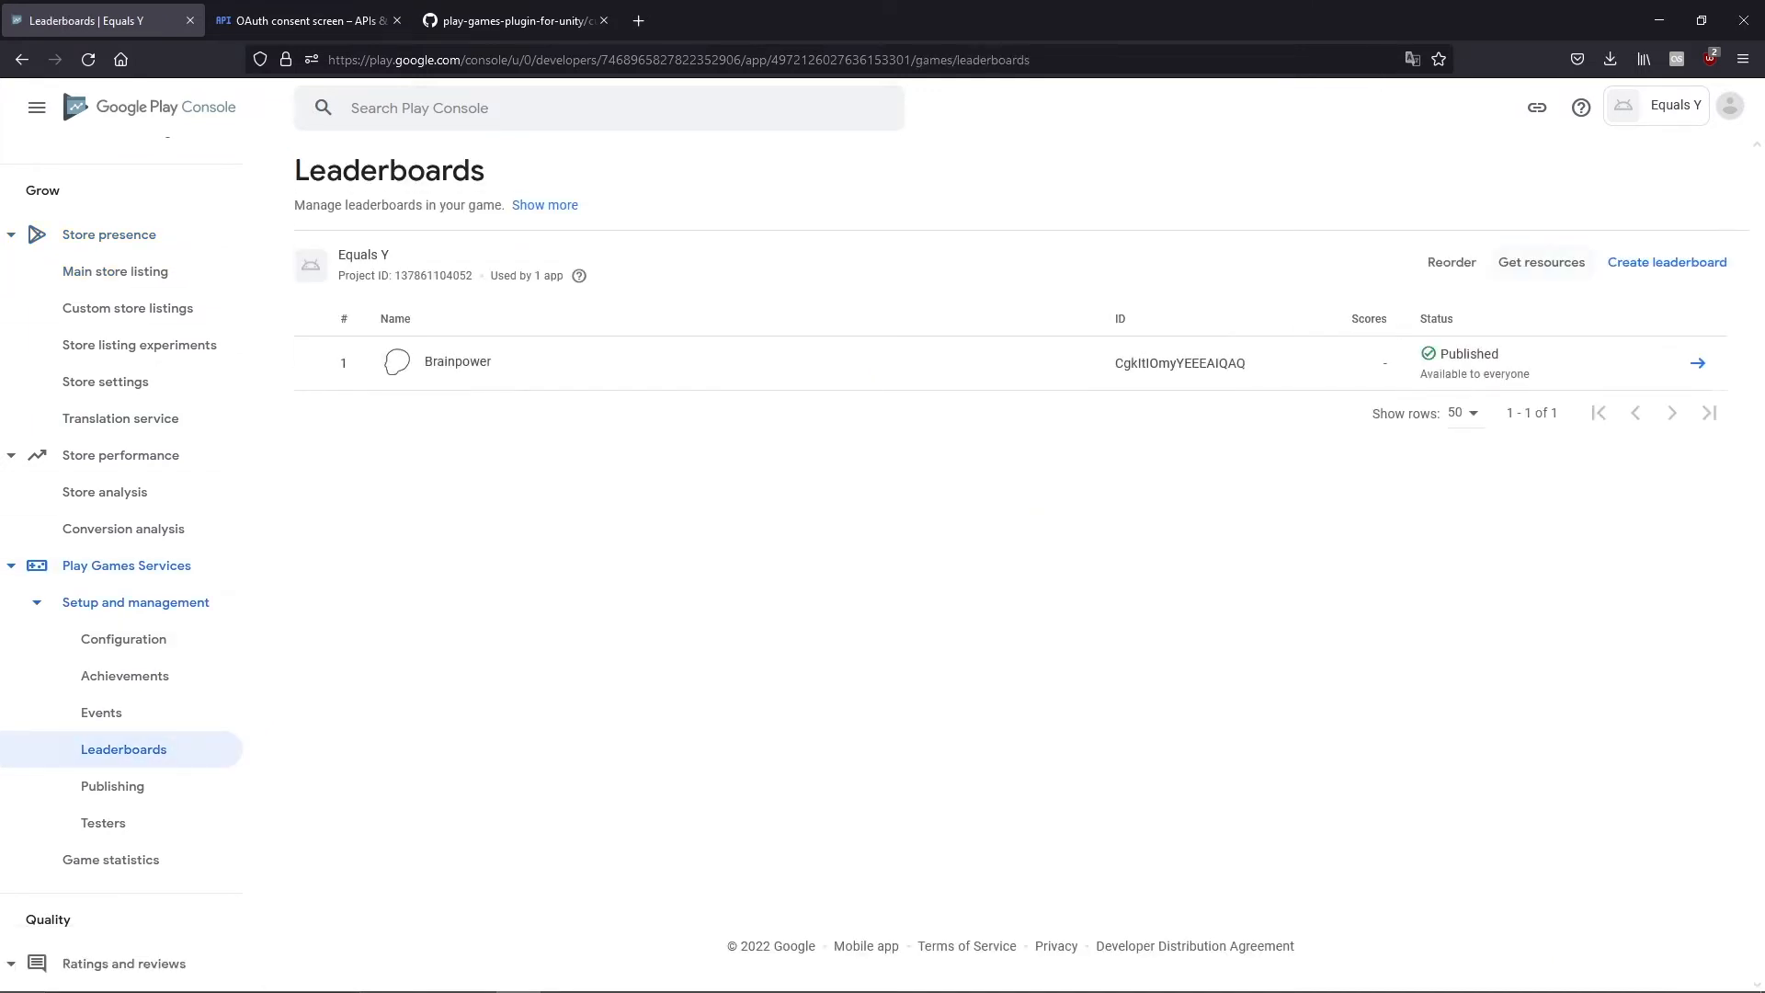
Get the leaderboard resources, select the entire Android XML definition, and close the resources view
{"action": "left_click", "coordinate": [1542, 262]}
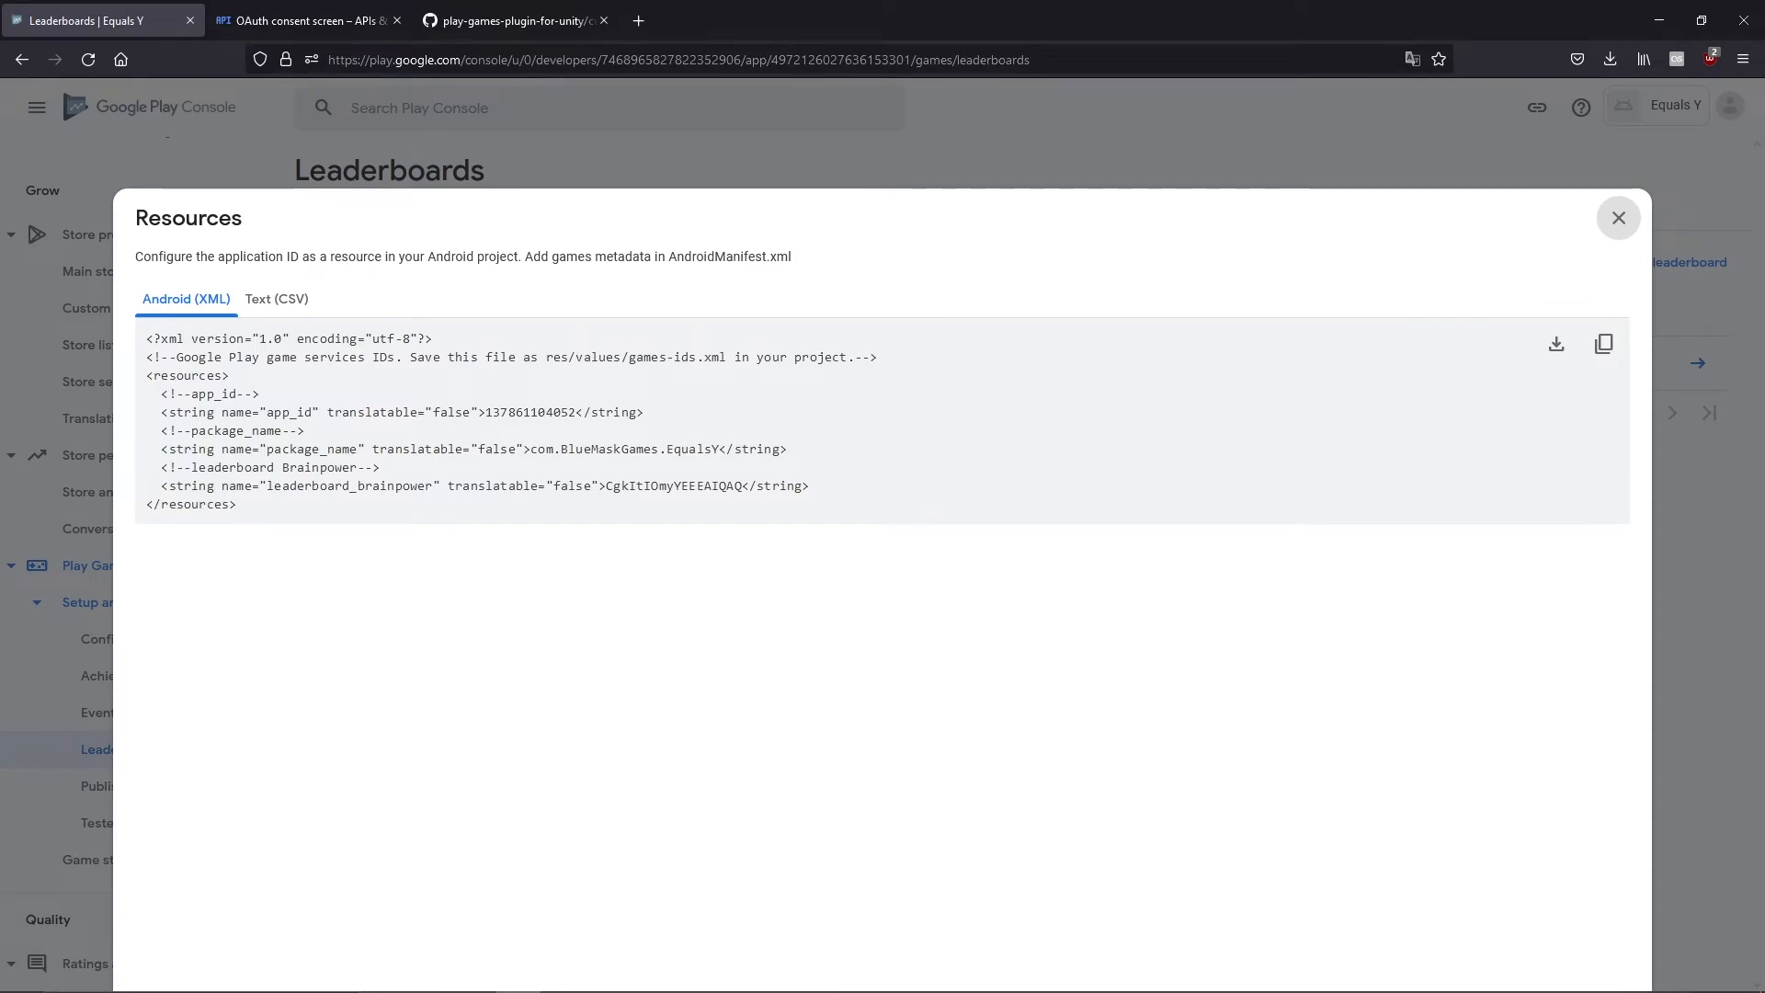
{"action": "left_click_drag", "start_coordinate": [244, 504], "coordinate": [147, 333]}
{"action": "key", "text": "Escape"}
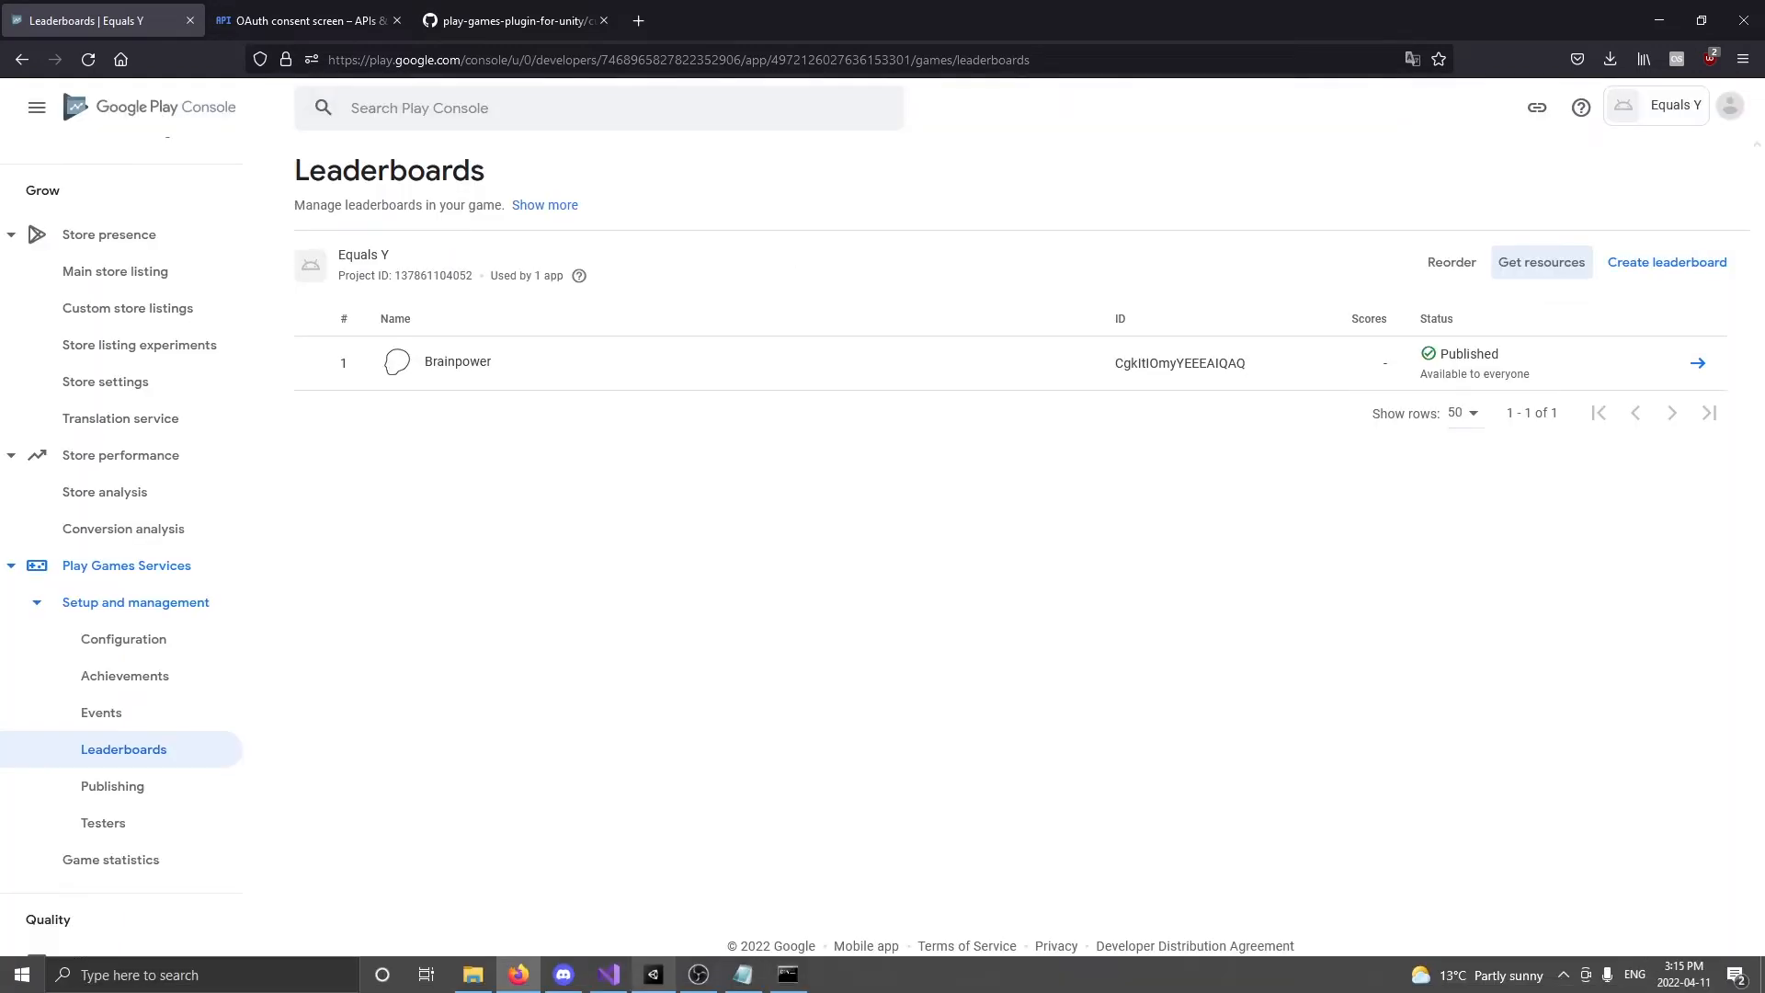
Switch back to Unity and check the Android resources XML in the Resources Definition of the Android Configuration
{"action": "left_click", "coordinate": [654, 974]}
{"action": "scroll", "coordinate": [871, 369], "scroll_direction": "down", "scroll_amount": 4}
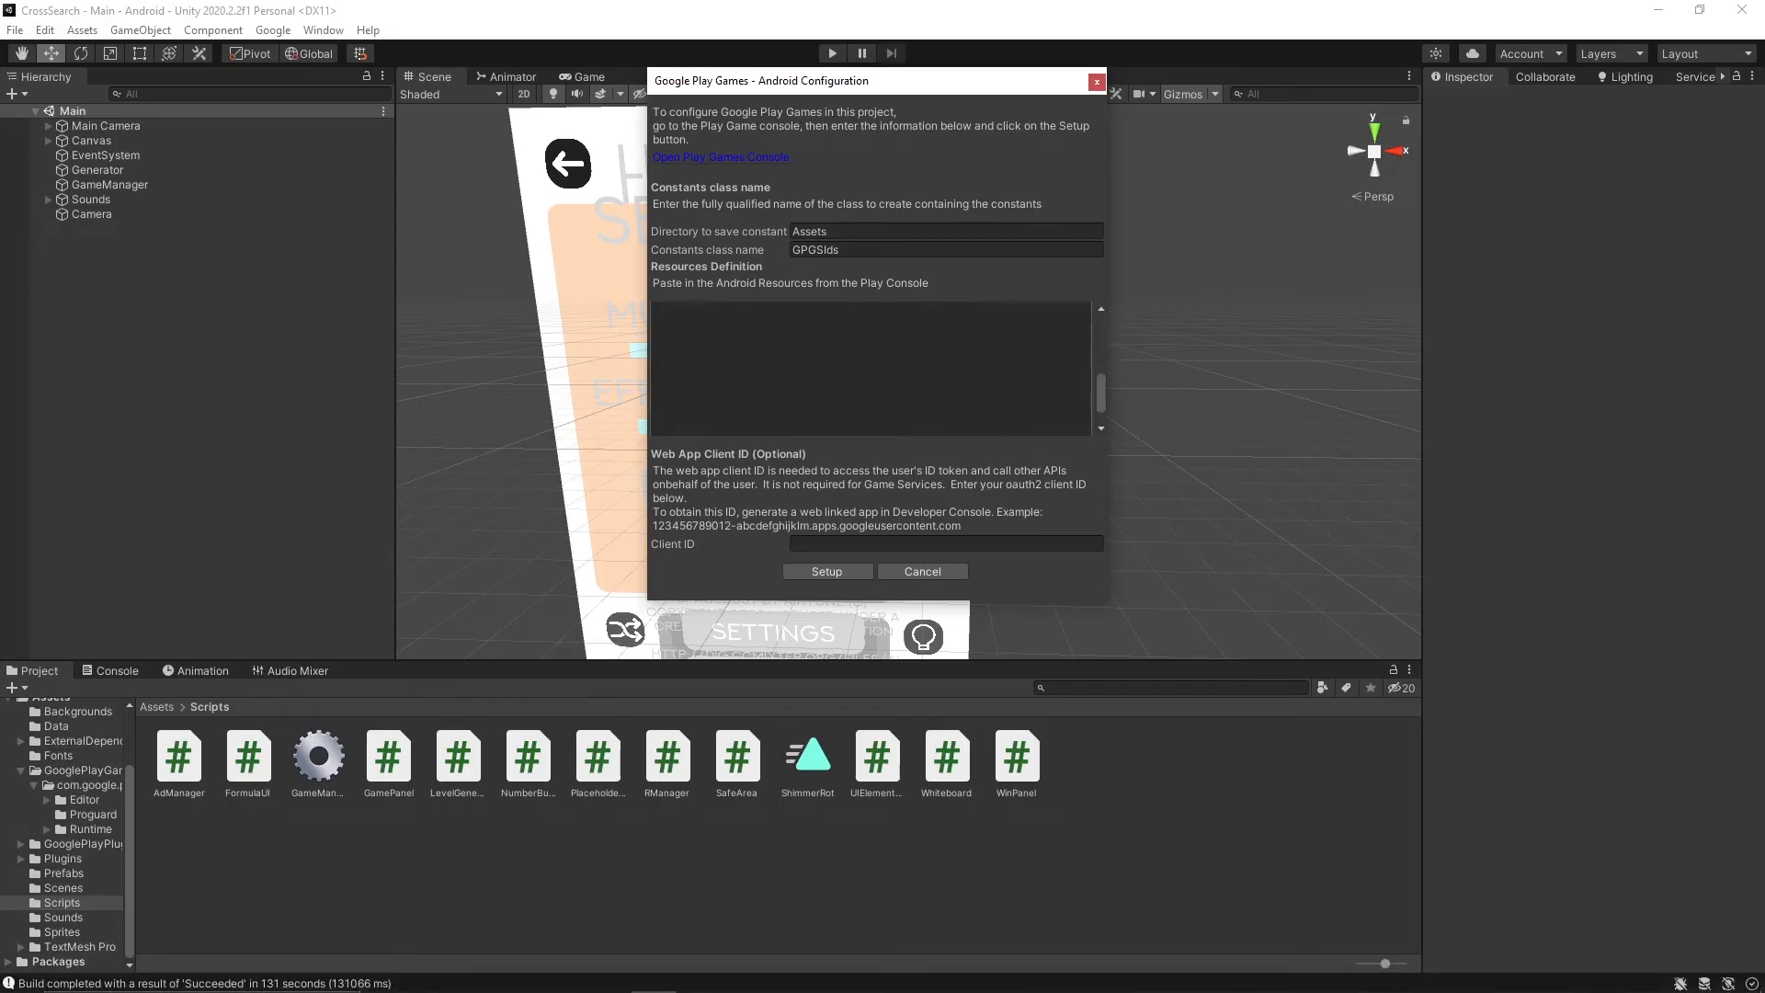
{"action": "scroll", "coordinate": [871, 369], "scroll_direction": "up", "scroll_amount": 4}
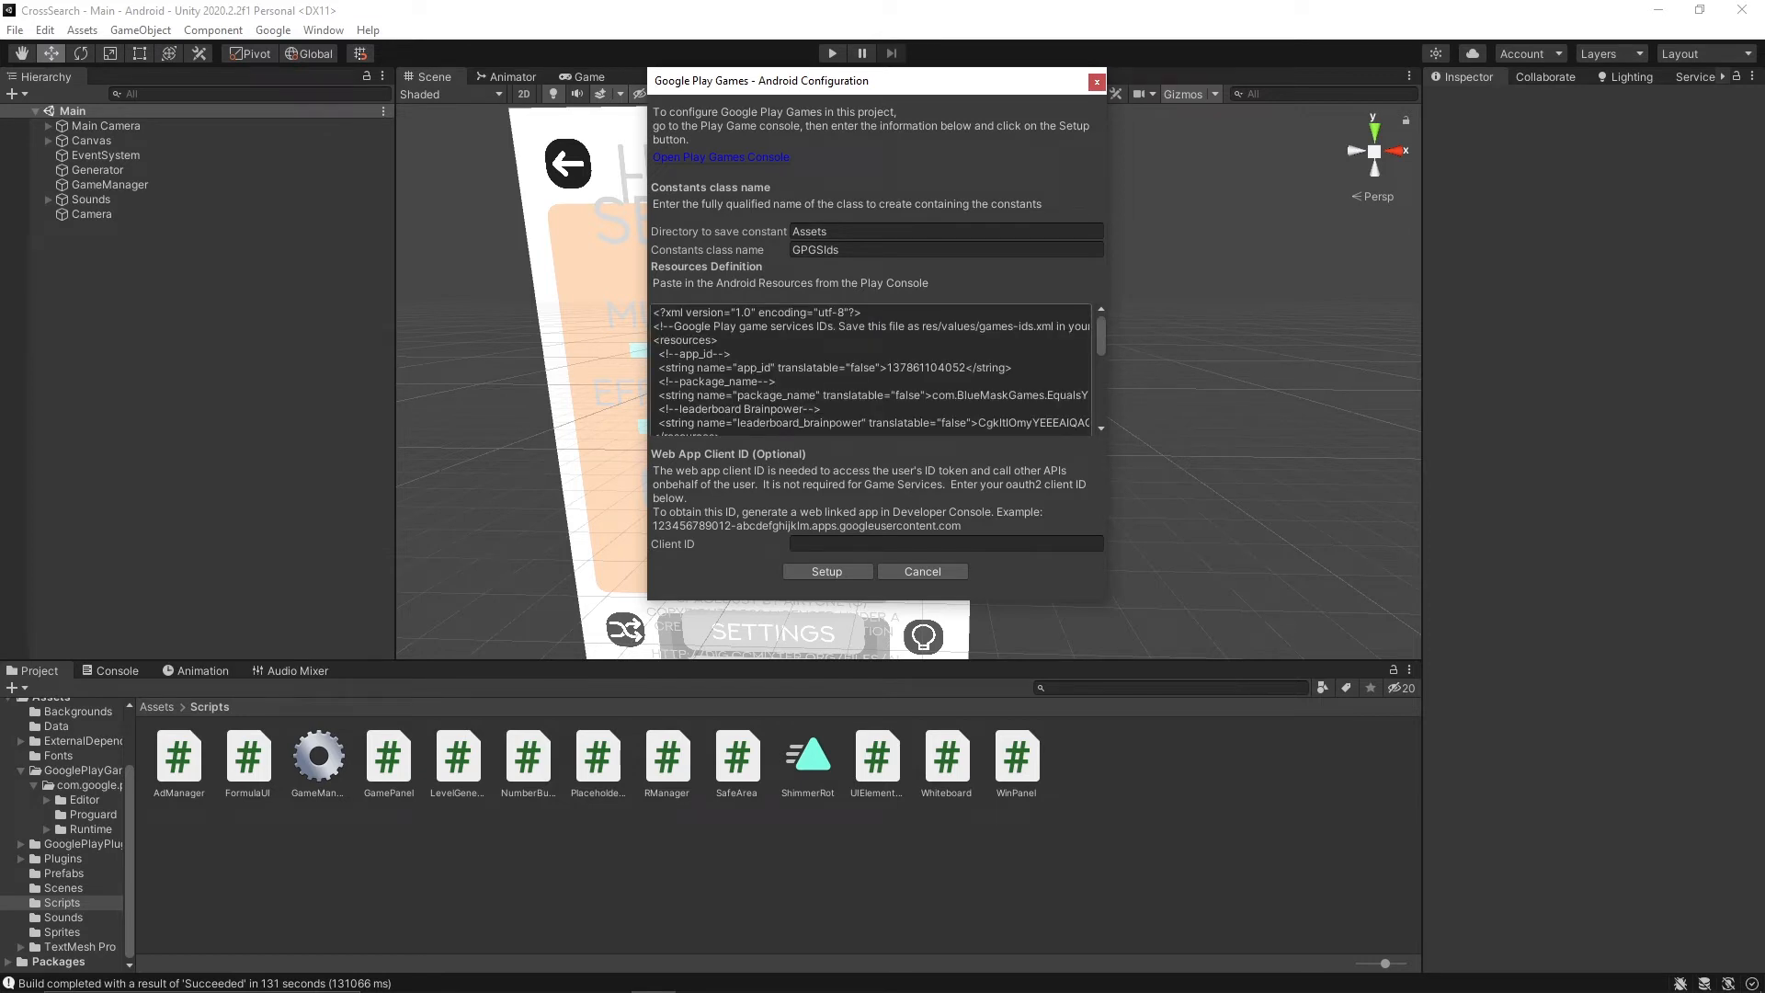
Run the Google Play Games Android setup with the pasted resources and dismiss the setup and Android Dependencies dialogs
{"action": "left_click", "coordinate": [827, 571]}
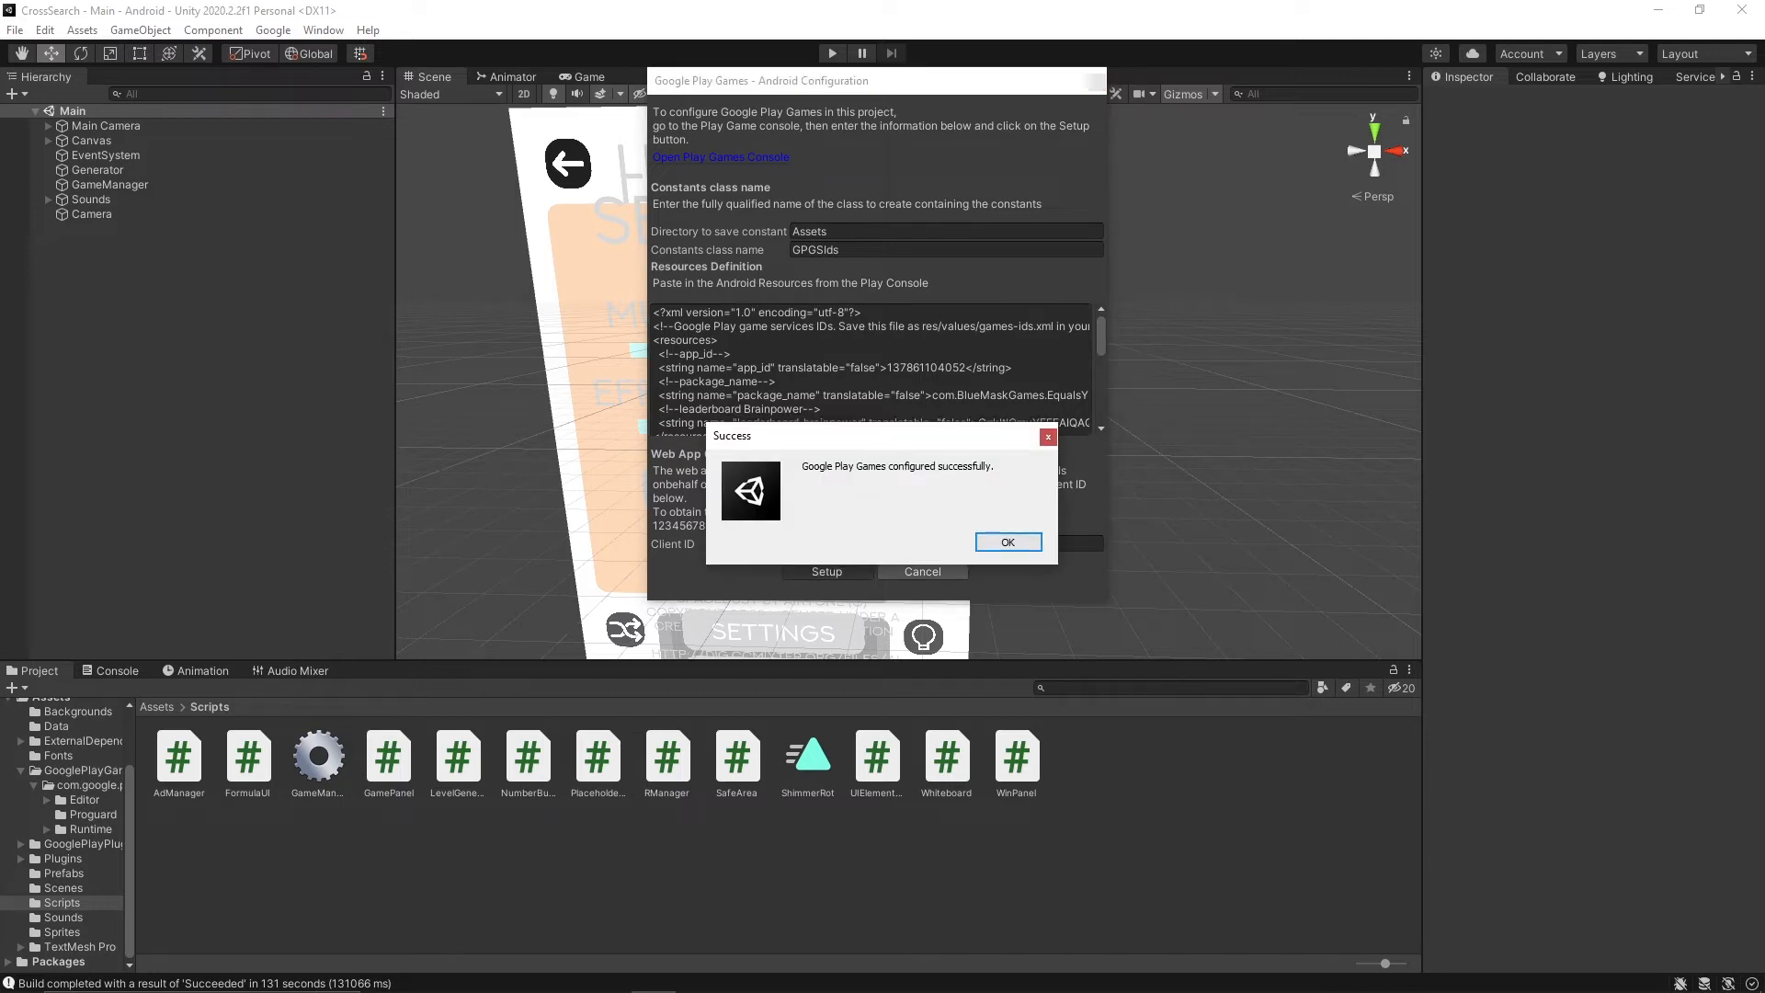
{"action": "key", "text": "Return"}
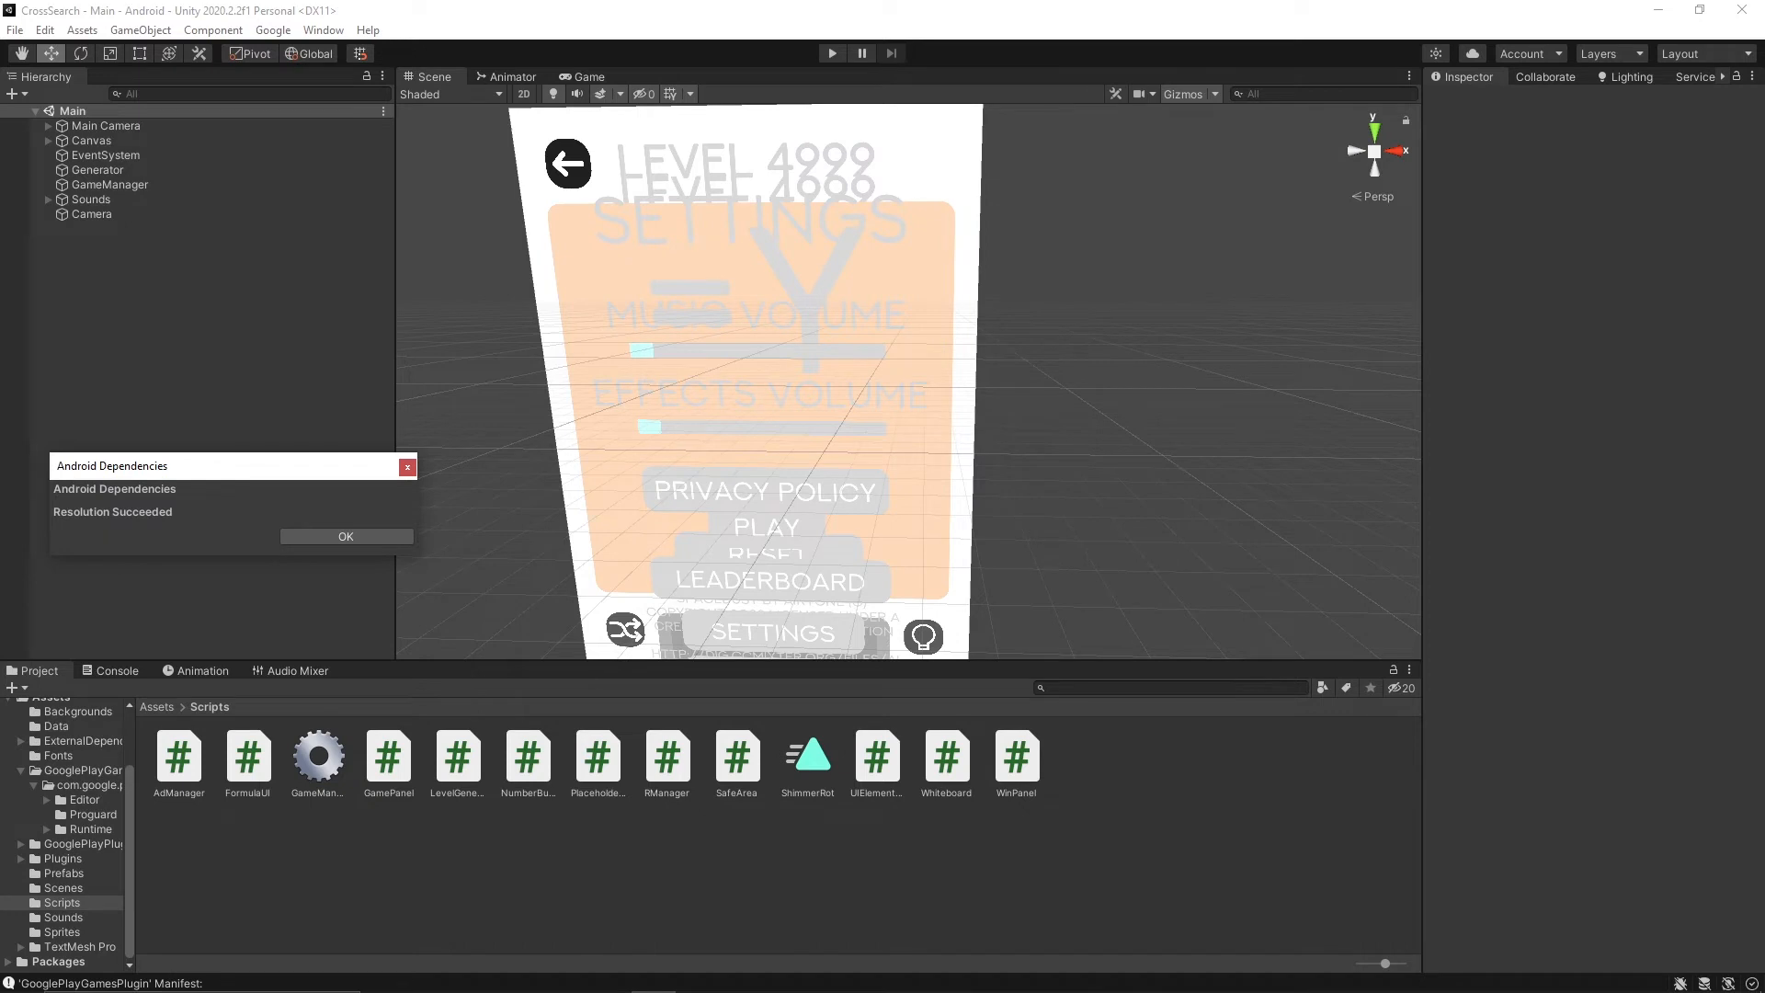
{"action": "key", "text": "Return"}
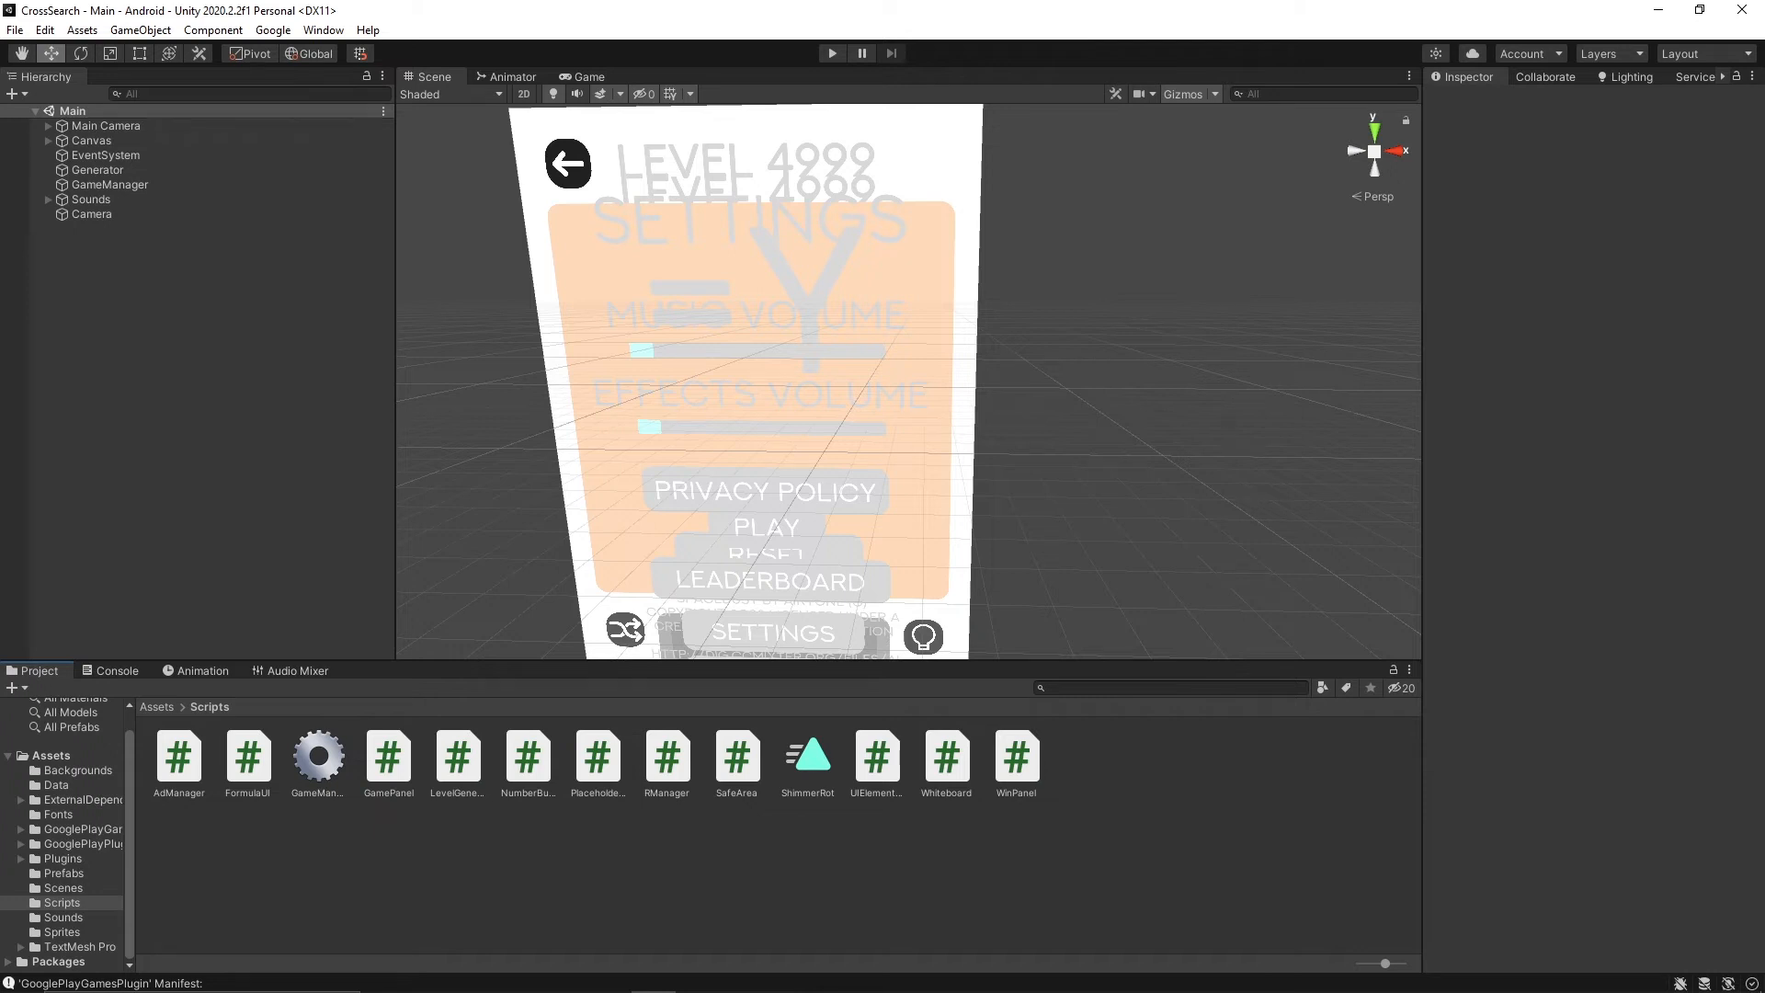
Switch to GameManager.cs in Visual Studio and examine the PlayGamesPlatform debug and activation lines in Awake
{"action": "key", "text": "alt+Tab"}
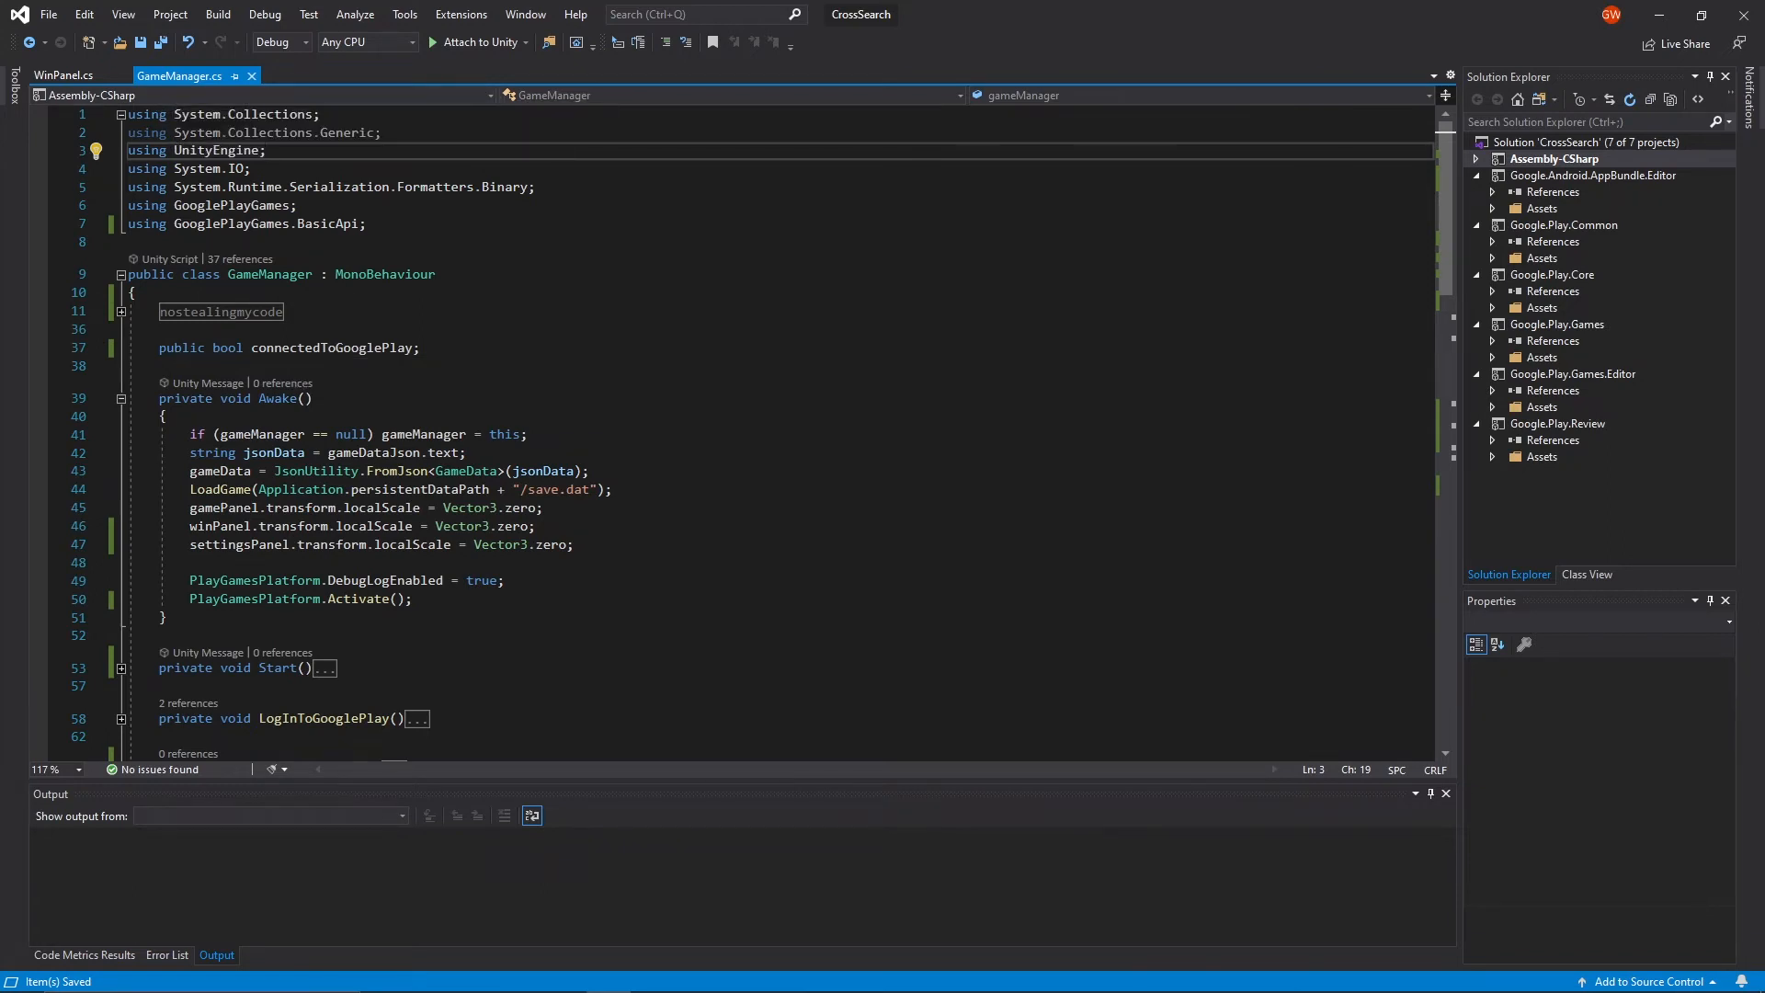
{"action": "left_click_drag", "start_coordinate": [413, 600], "coordinate": [267, 599]}
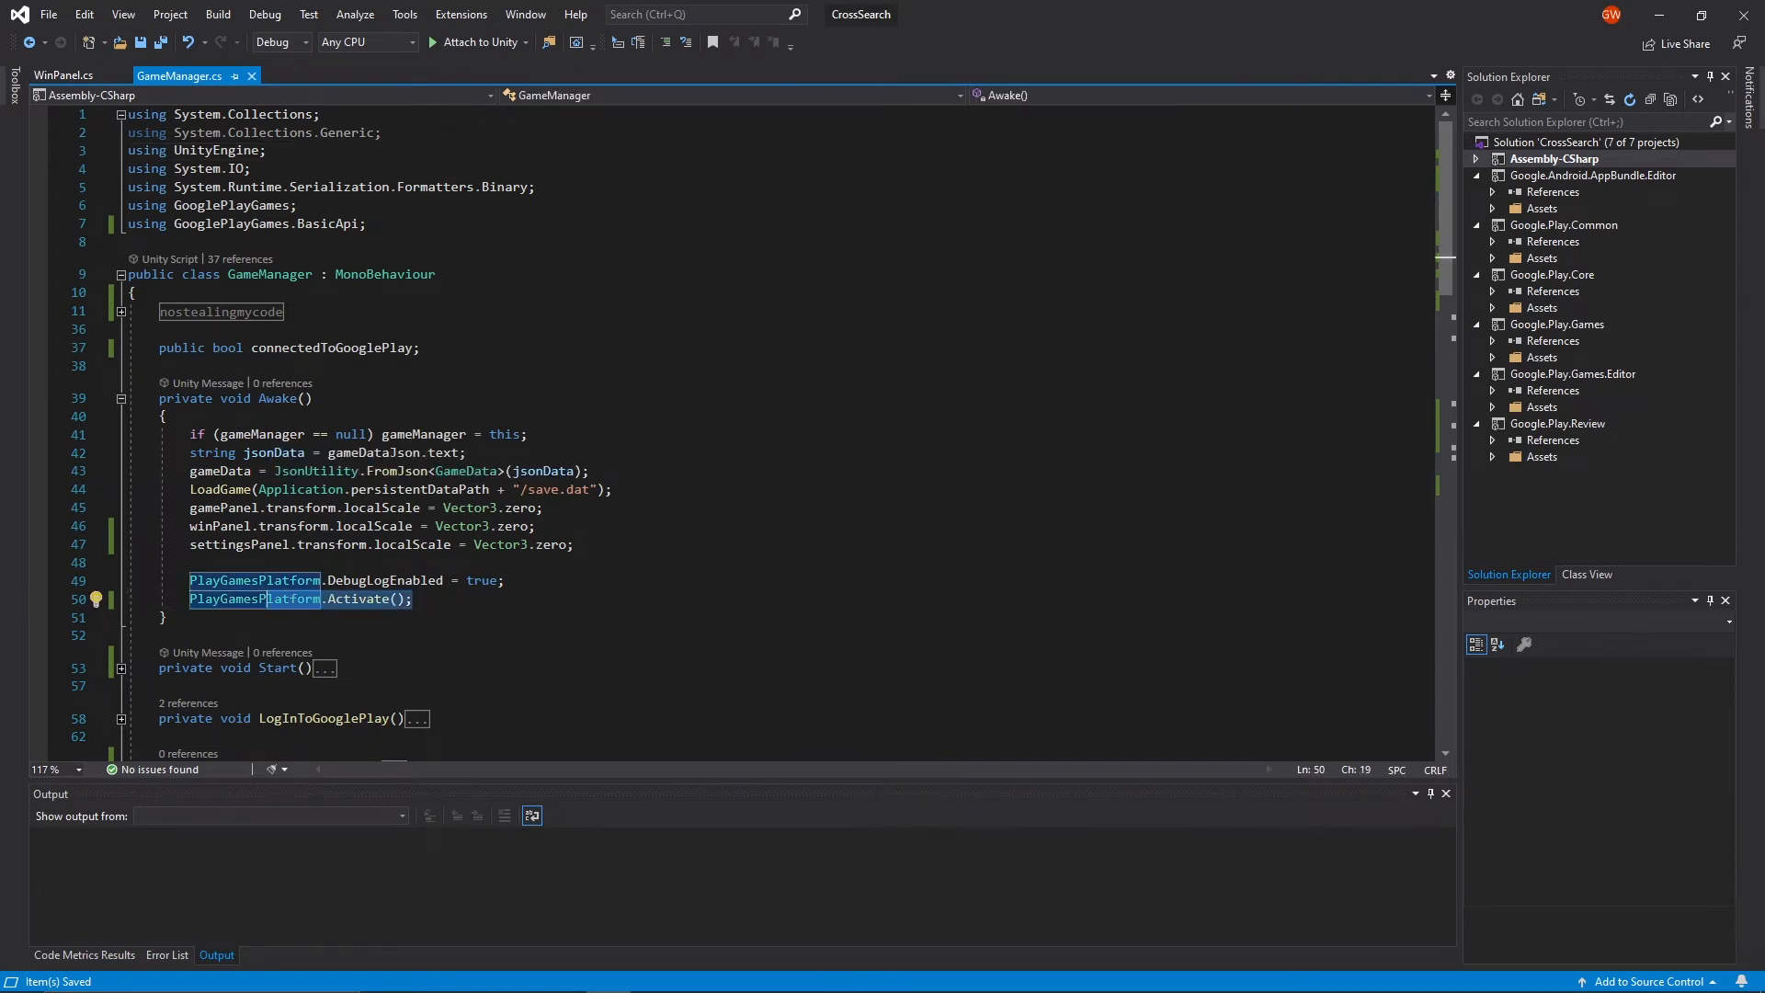
{"action": "left_click", "coordinate": [195, 563]}
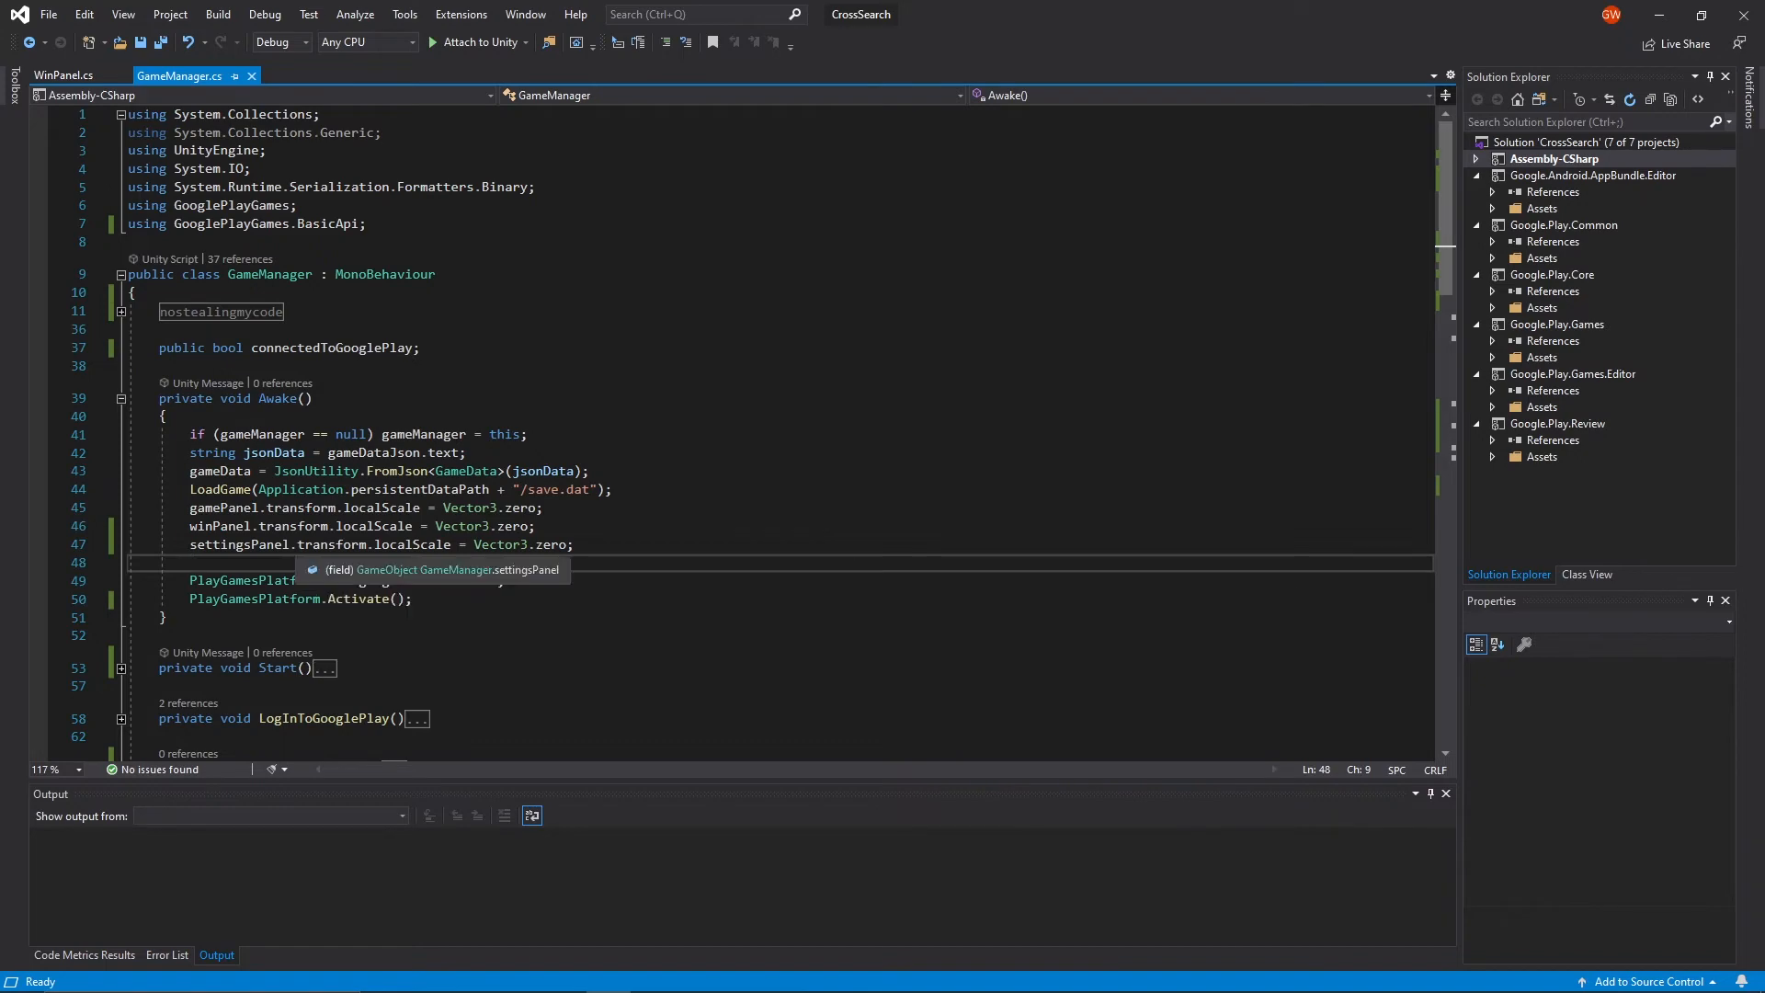
Expand Start, LogInToGooglePlay and ProcessAuthentication in GameManager.cs to examine the sign-in code, and collapse them again
{"action": "scroll", "coordinate": [293, 547], "scroll_direction": "down", "scroll_amount": 2}
{"action": "left_click", "coordinate": [122, 559]}
{"action": "scroll", "coordinate": [276, 552], "scroll_direction": "down", "scroll_amount": 2}
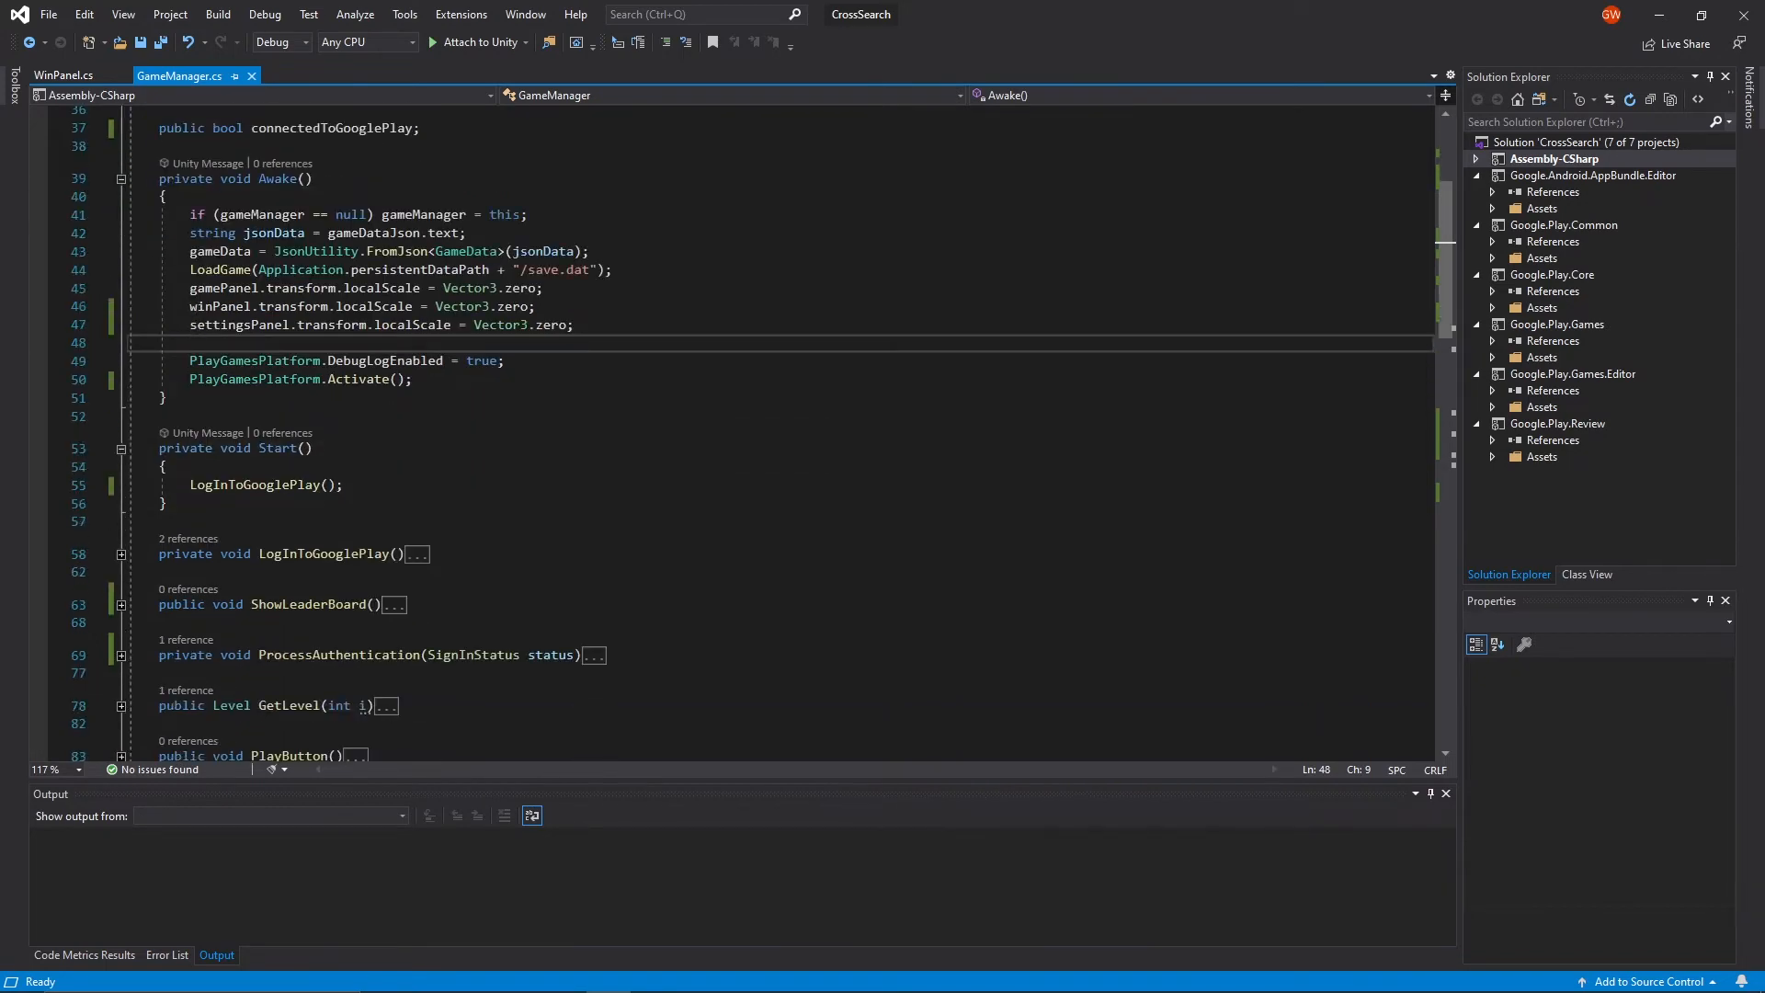
{"action": "left_click", "coordinate": [122, 554]}
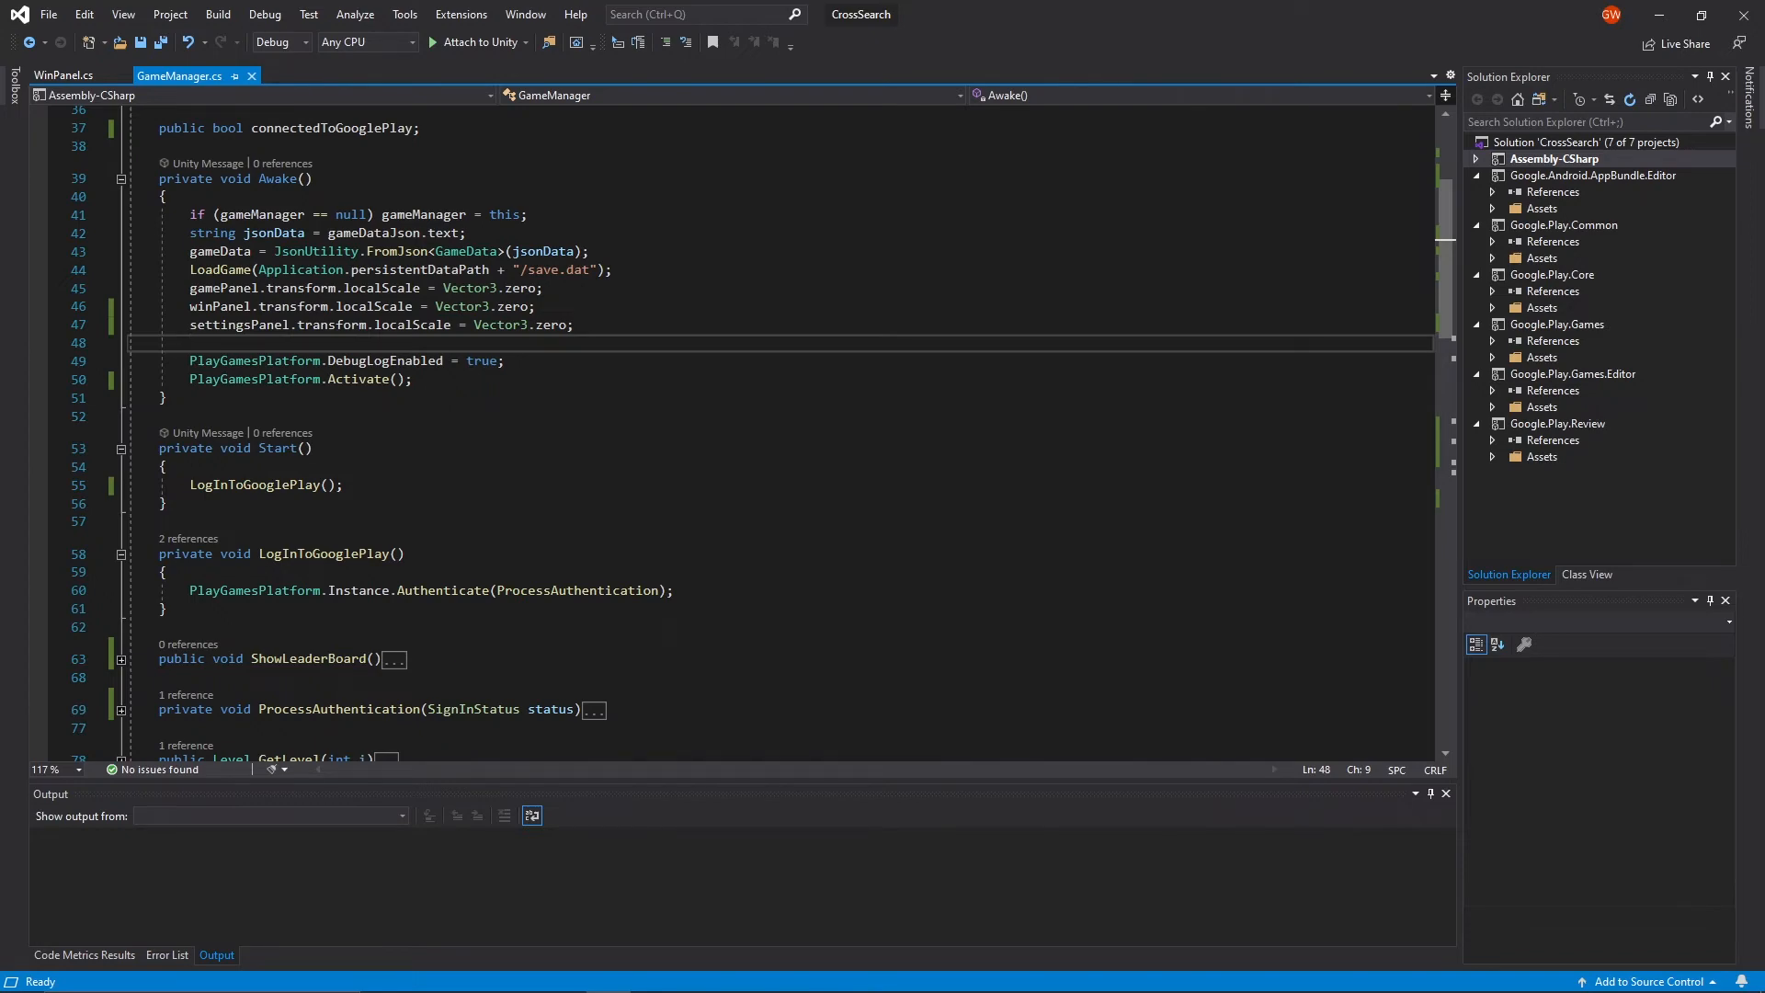
{"action": "left_click", "coordinate": [121, 711]}
{"action": "scroll", "coordinate": [780, 432], "scroll_direction": "down", "scroll_amount": 2}
{"action": "scroll", "coordinate": [779, 432], "scroll_direction": "up", "scroll_amount": 1}
{"action": "scroll", "coordinate": [761, 432], "scroll_direction": "down", "scroll_amount": 1}
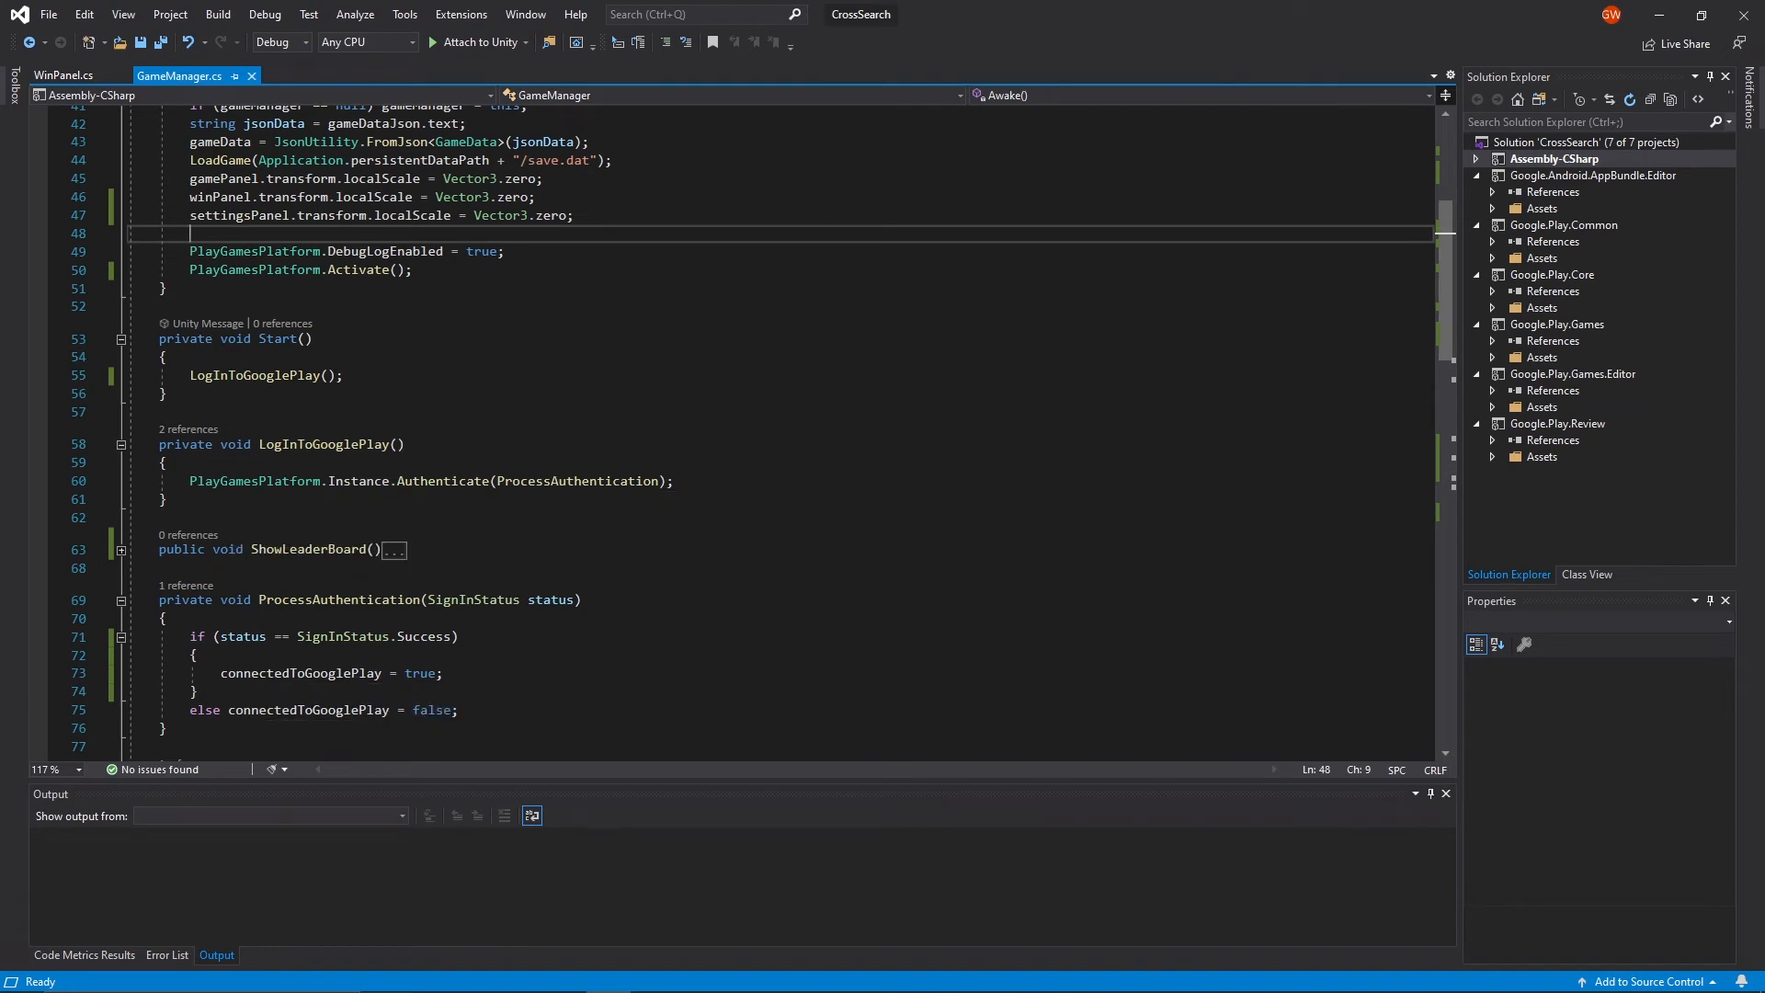
{"action": "left_click", "coordinate": [120, 600]}
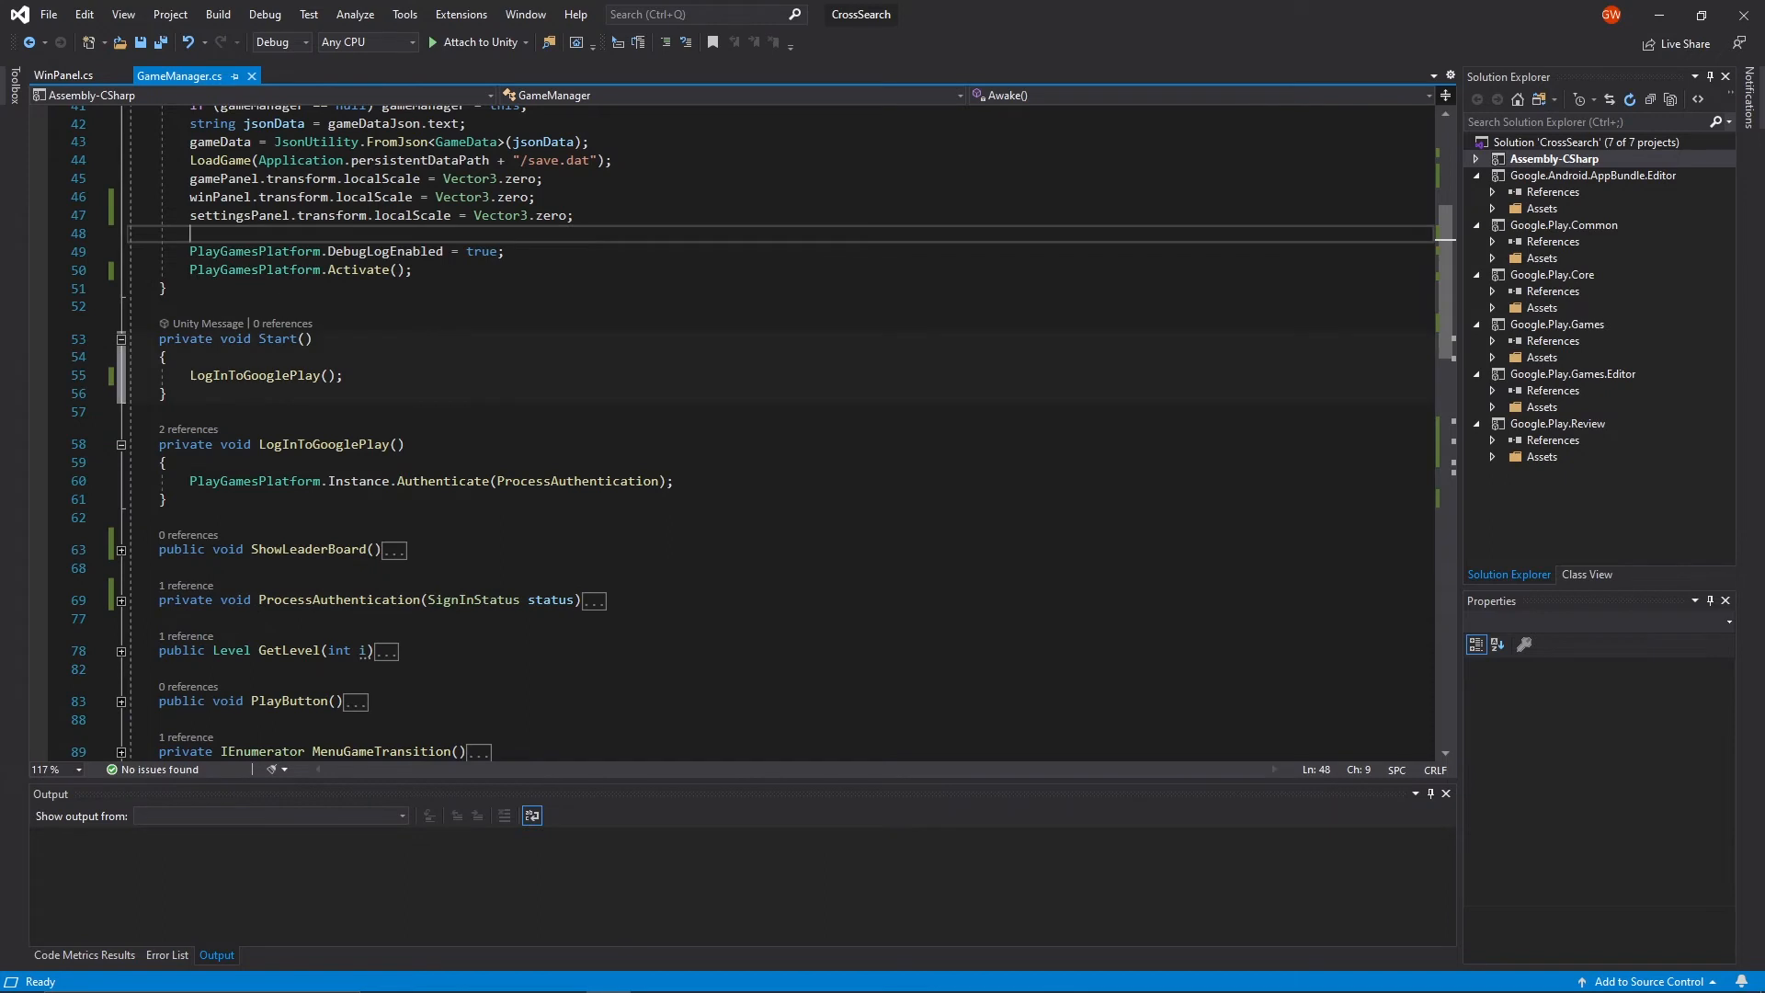
{"action": "left_click", "coordinate": [120, 340]}
Open WinPanel.cs and examine the Social.ReportScore call and its brainpower argument in NextBrainLevel
{"action": "left_click", "coordinate": [64, 76]}
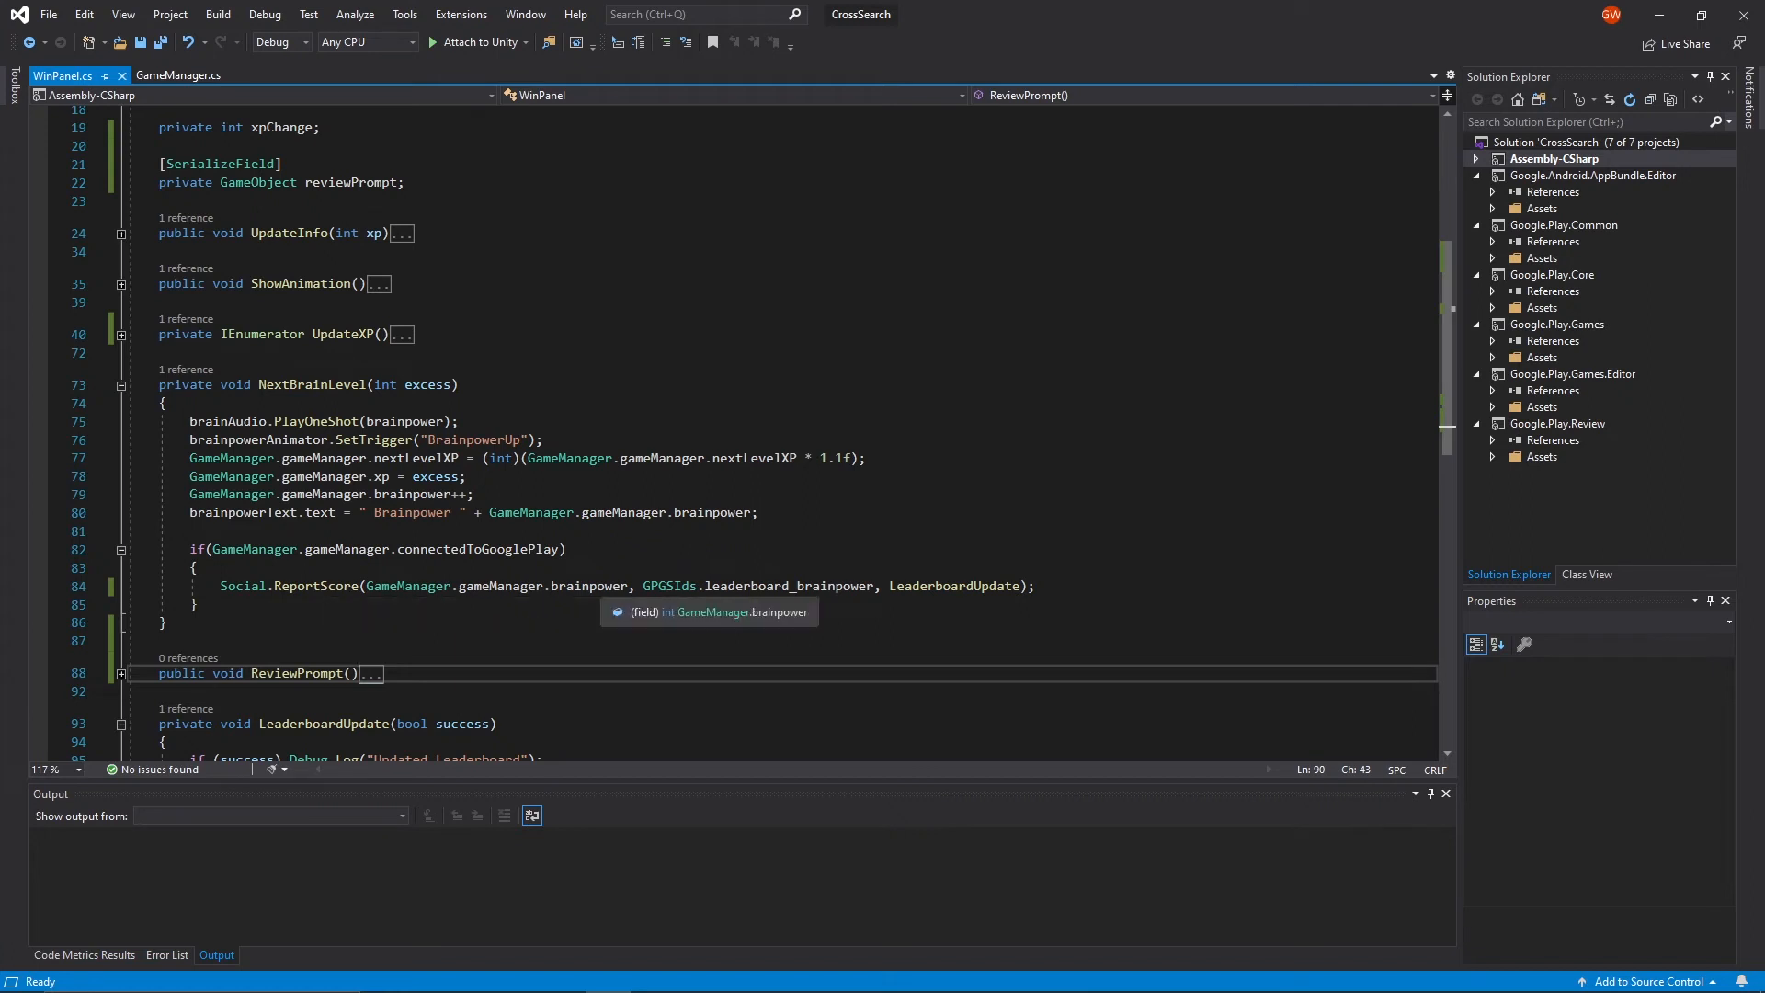
{"action": "left_click_drag", "start_coordinate": [629, 585], "coordinate": [366, 586]}
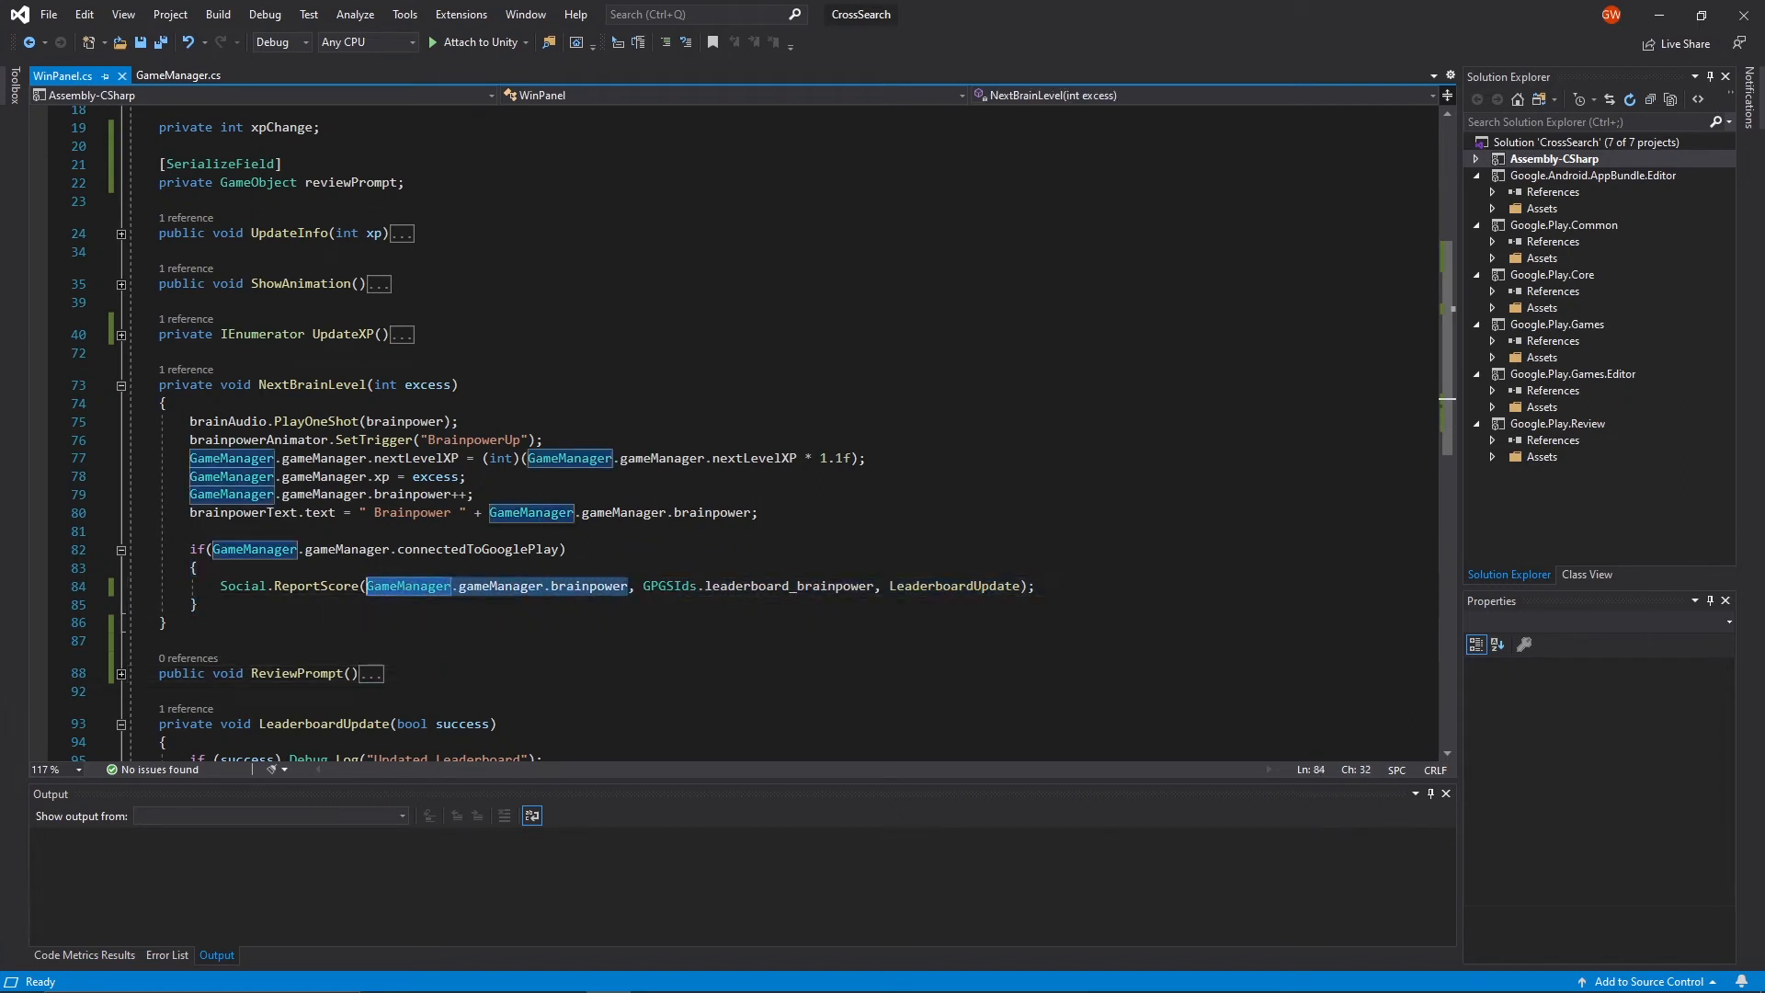
{"action": "left_click", "coordinate": [568, 549]}
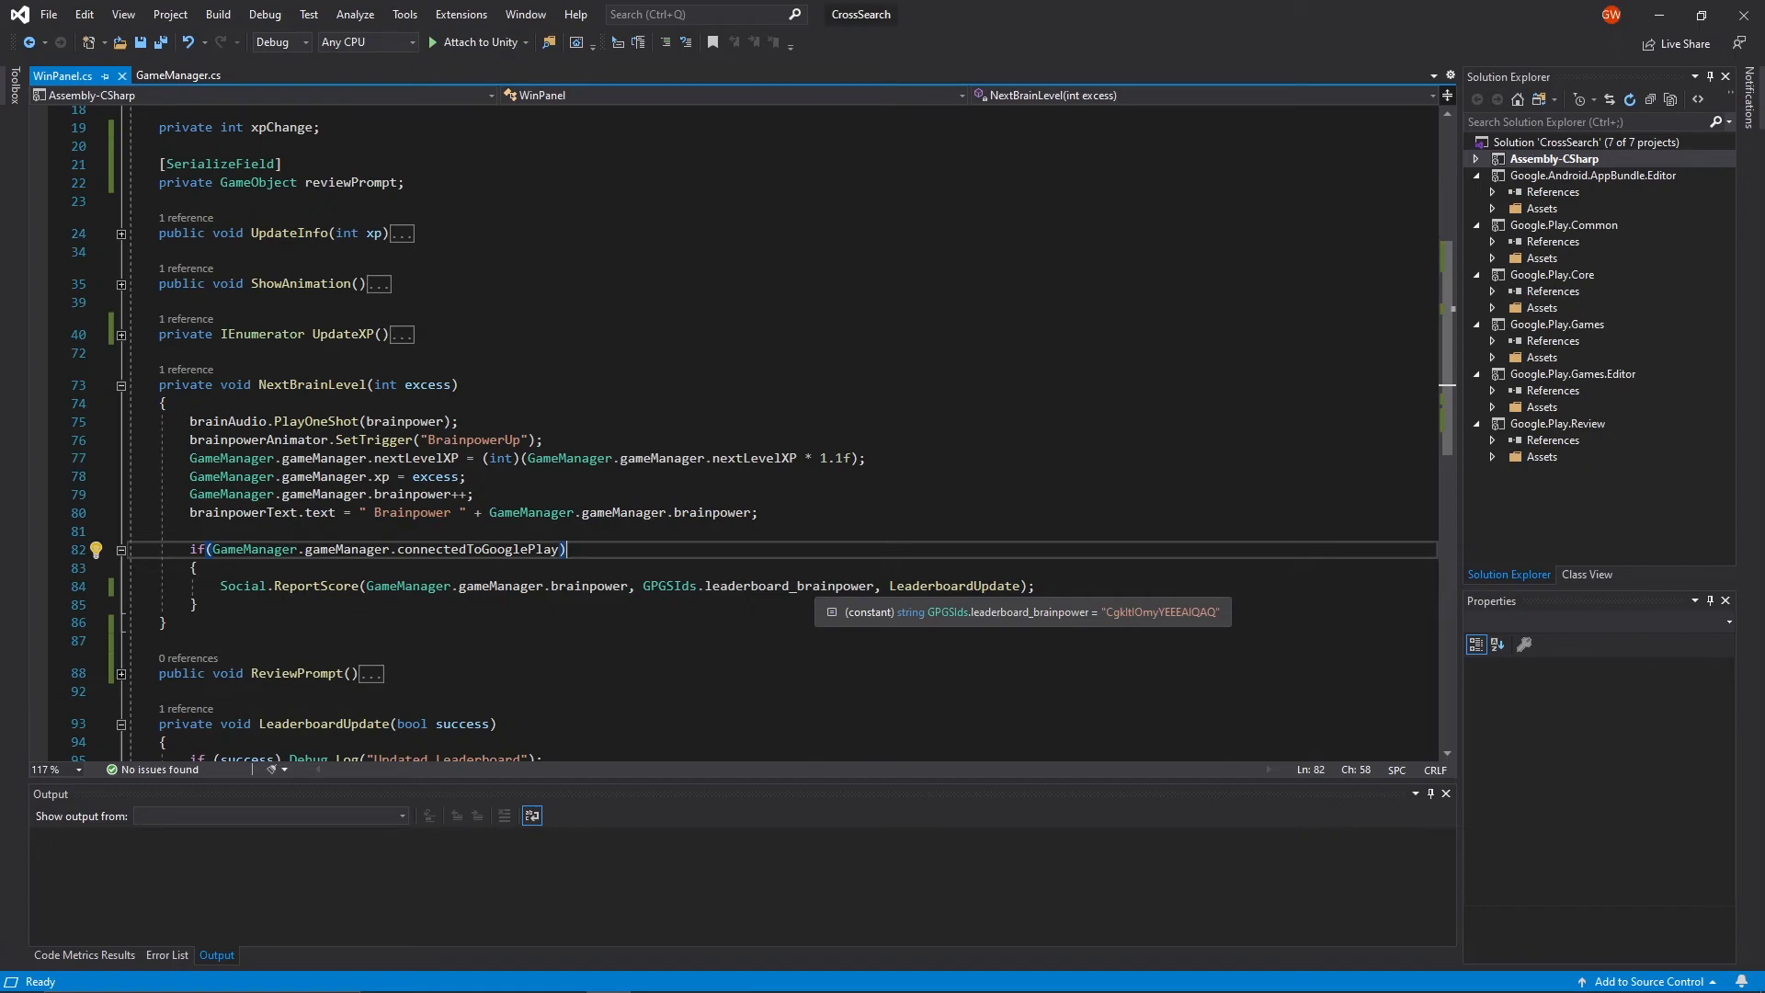
Check the leaderboard resource in the Play Console in Firefox, and return to Visual Studio to review LeaderboardUpdate in WinPanel.cs
{"action": "left_click", "coordinate": [519, 977]}
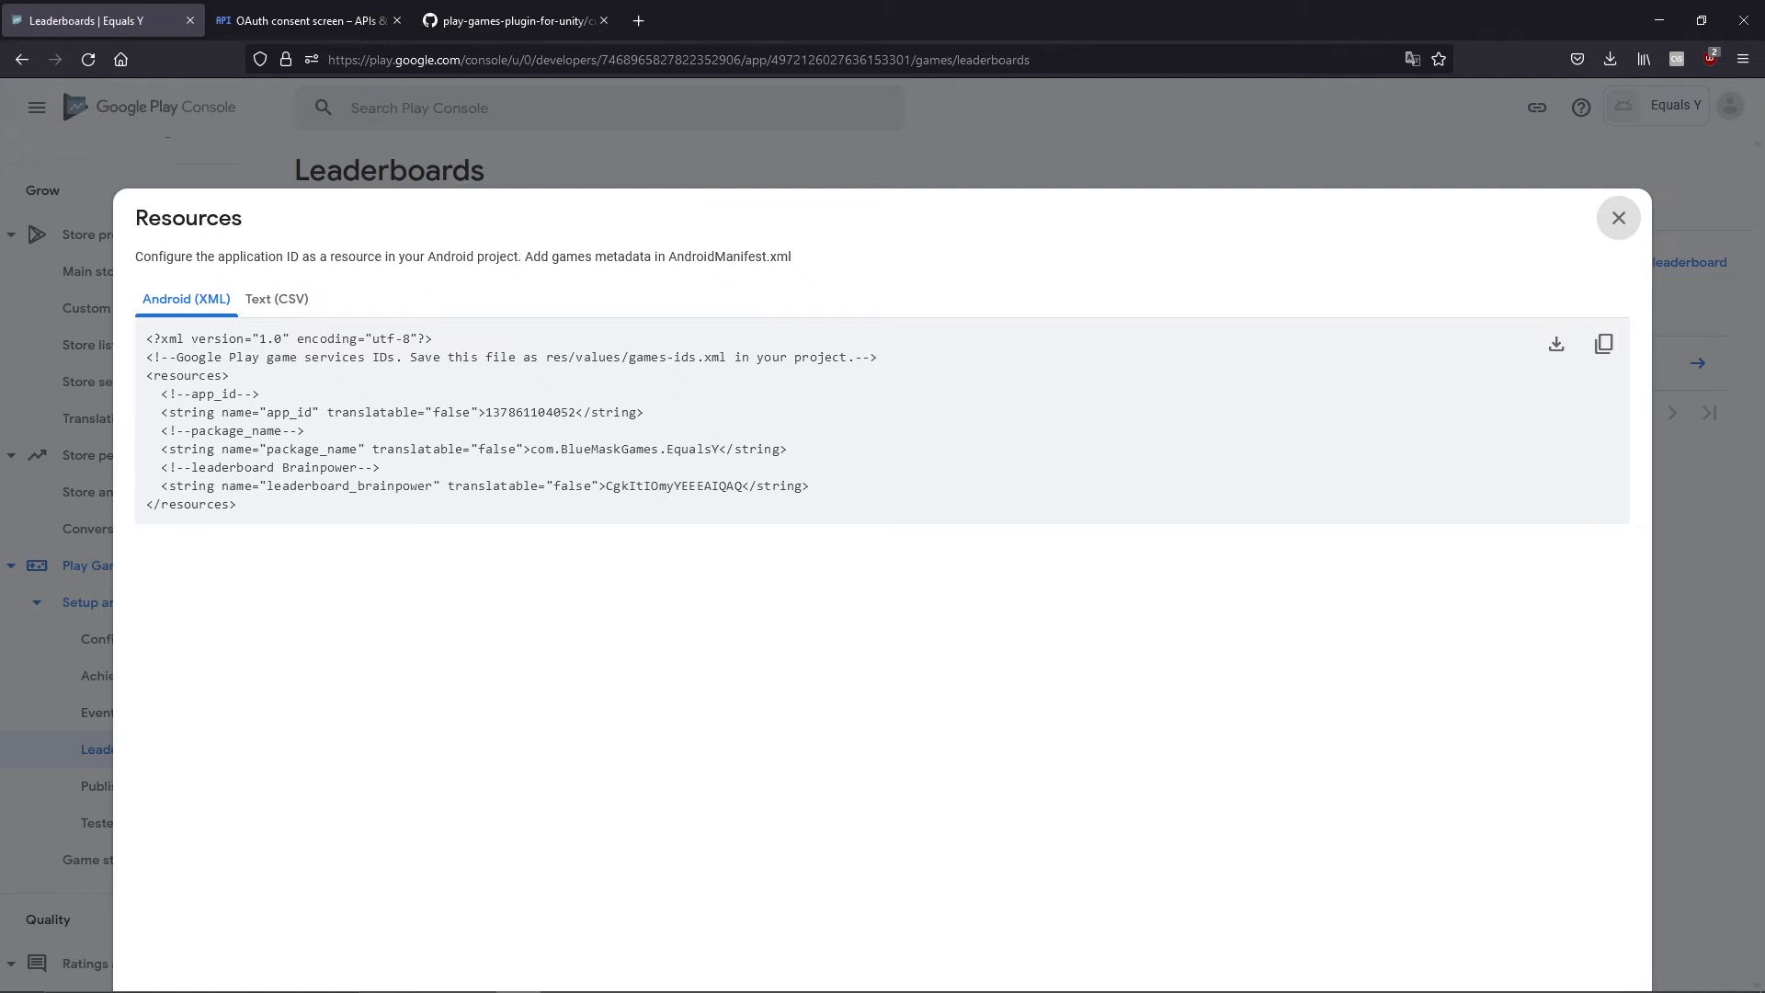
{"action": "left_click", "coordinate": [653, 976]}
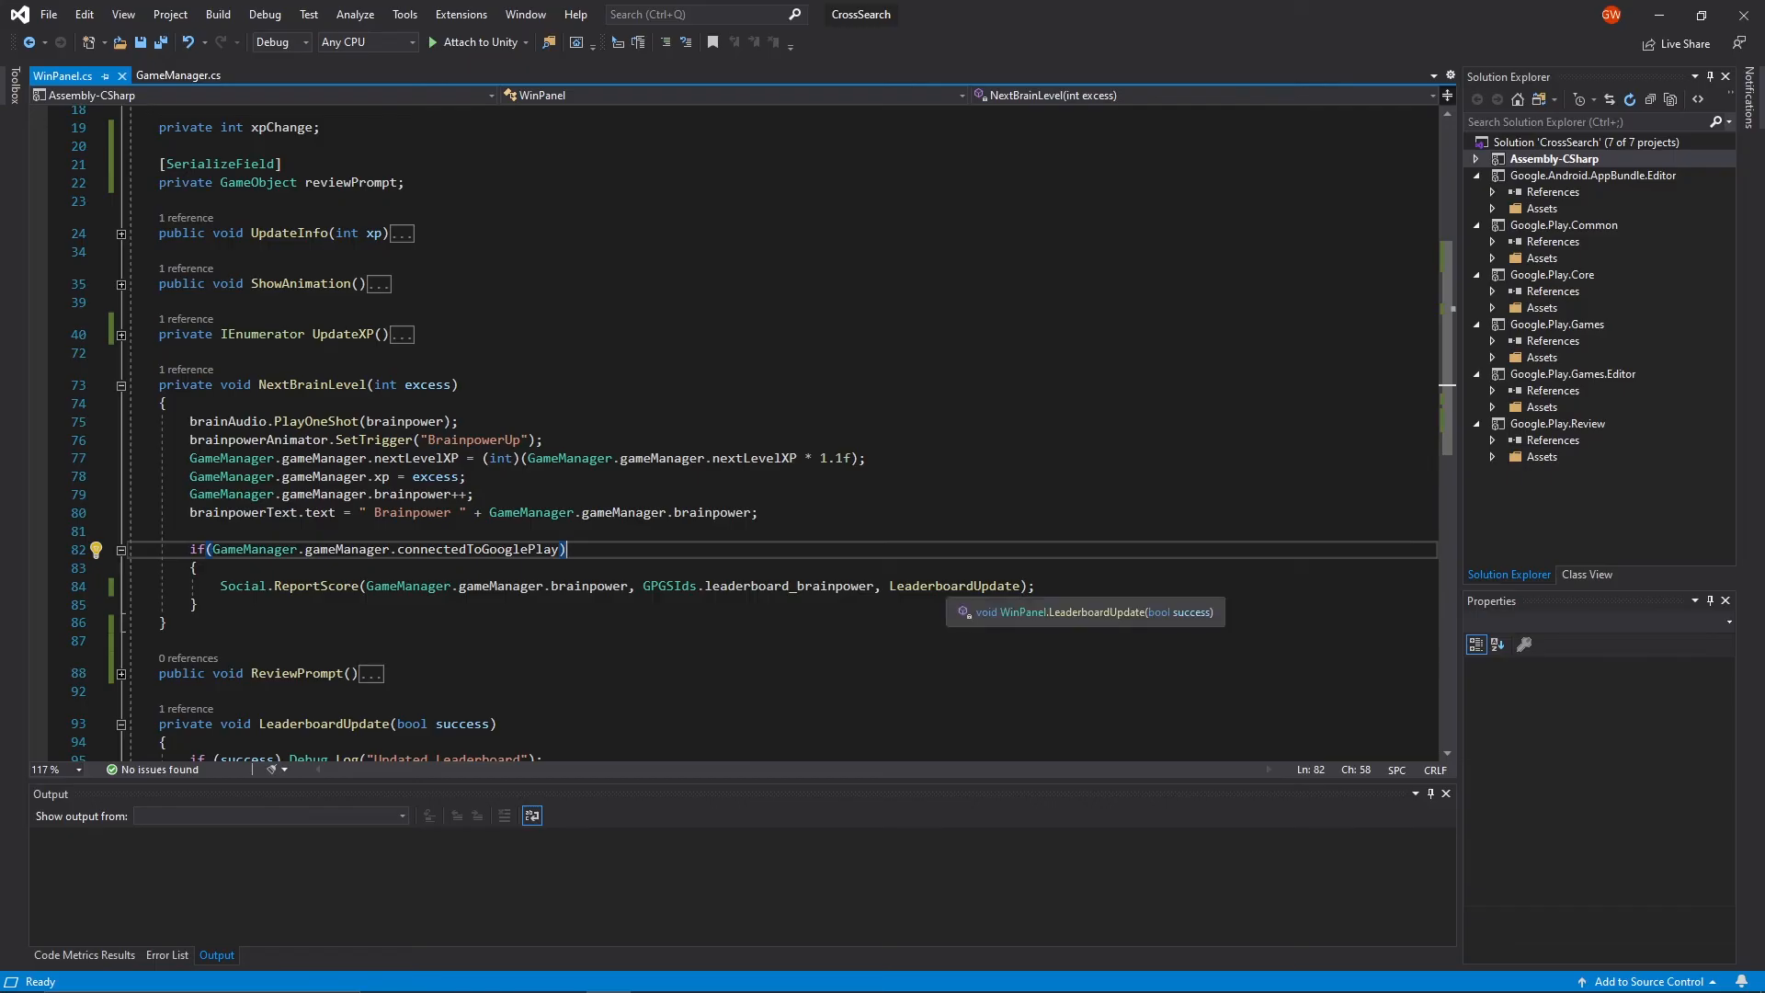
{"action": "scroll", "coordinate": [552, 579], "scroll_direction": "down", "scroll_amount": 2}
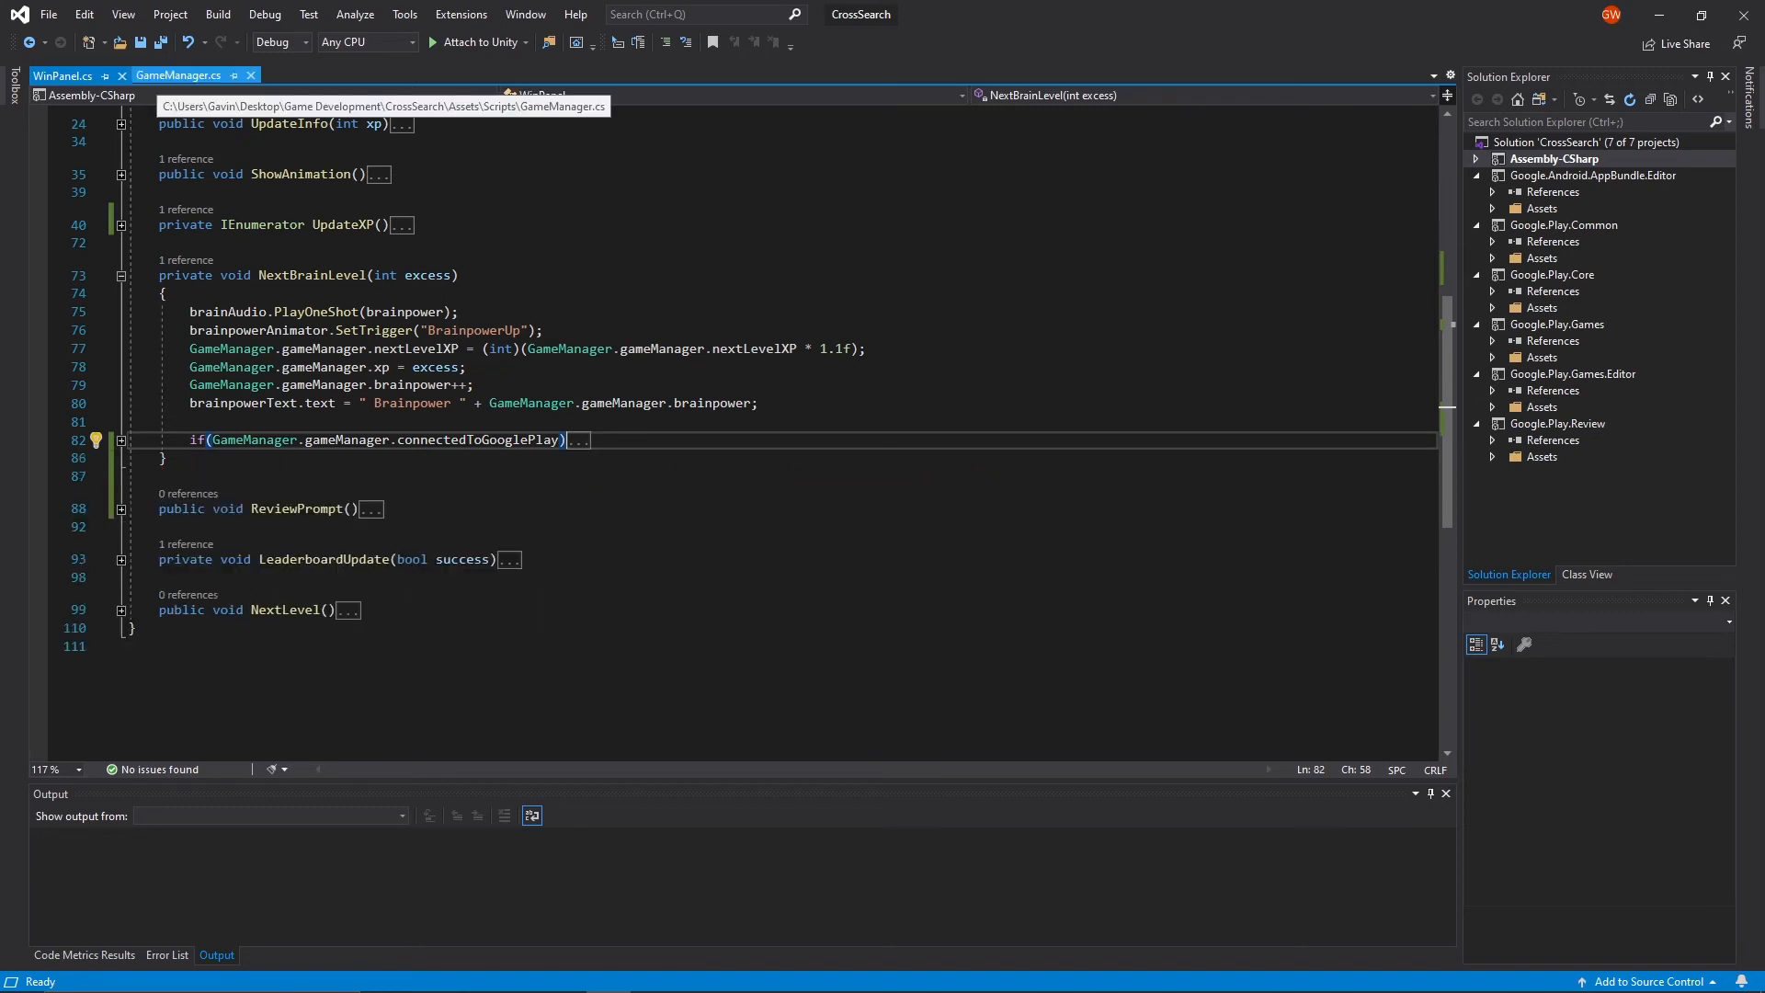
Return to GameManager.cs and expand the ShowLeaderBoard method to examine its code
{"action": "left_click", "coordinate": [161, 75]}
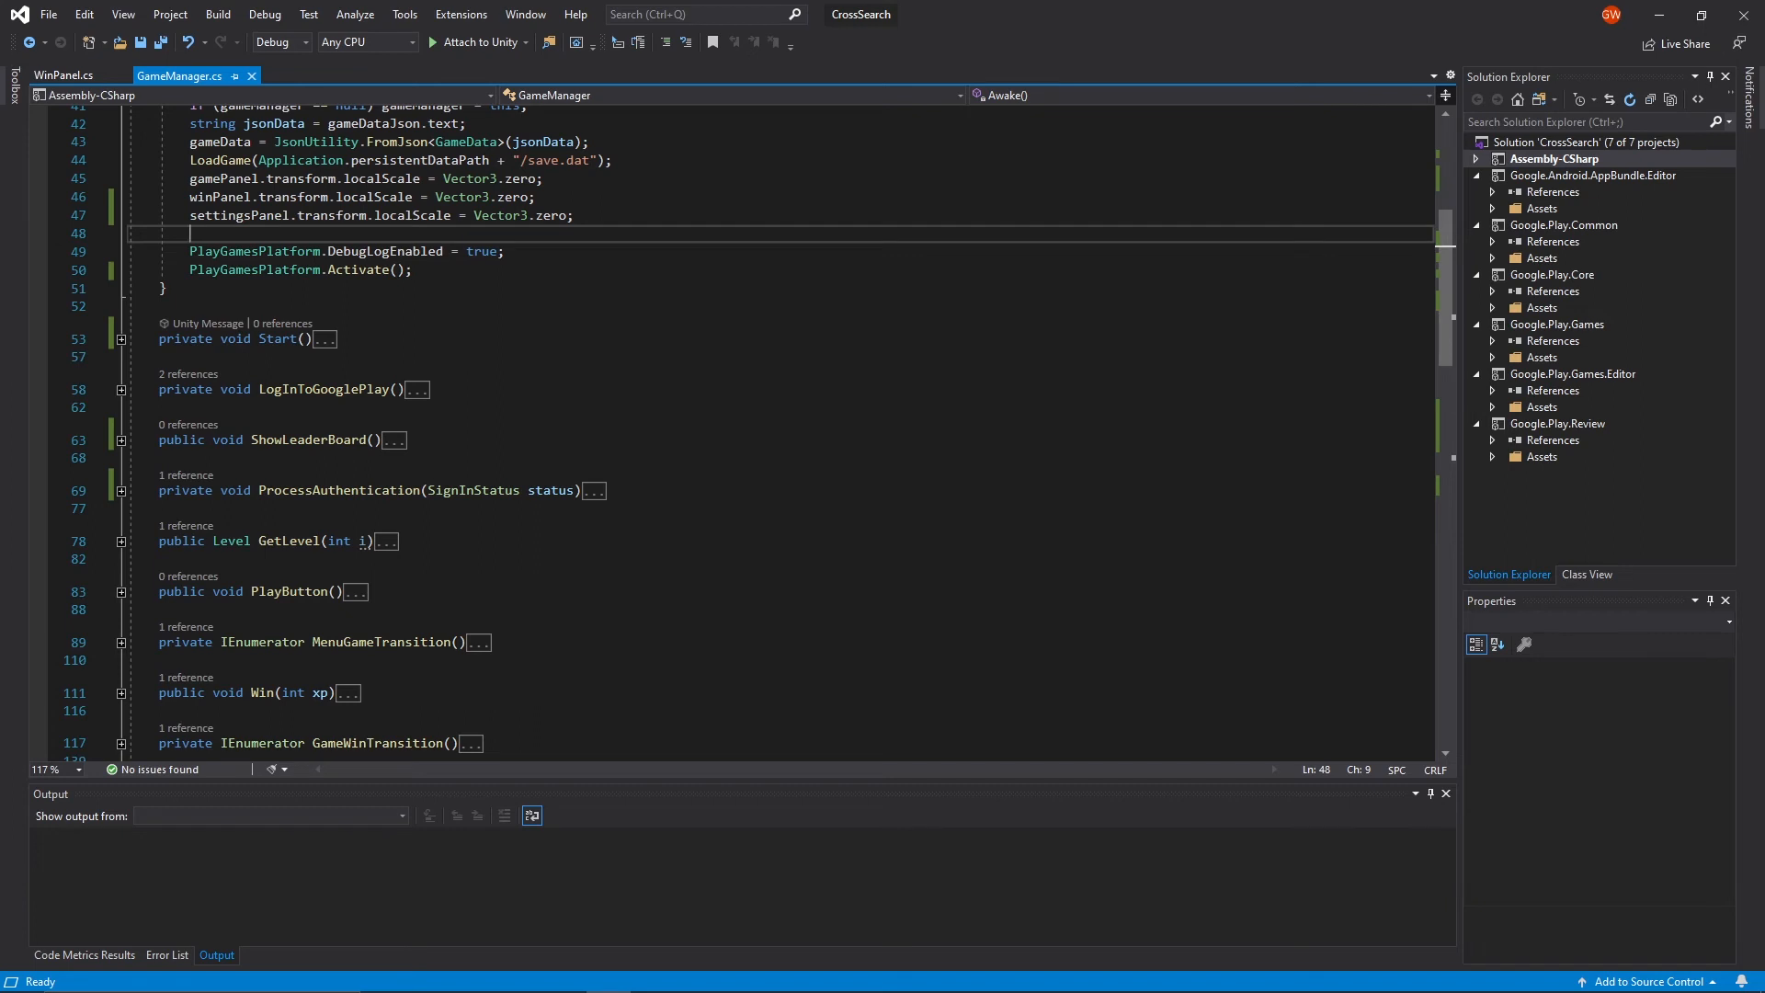
{"action": "left_click", "coordinate": [122, 440]}
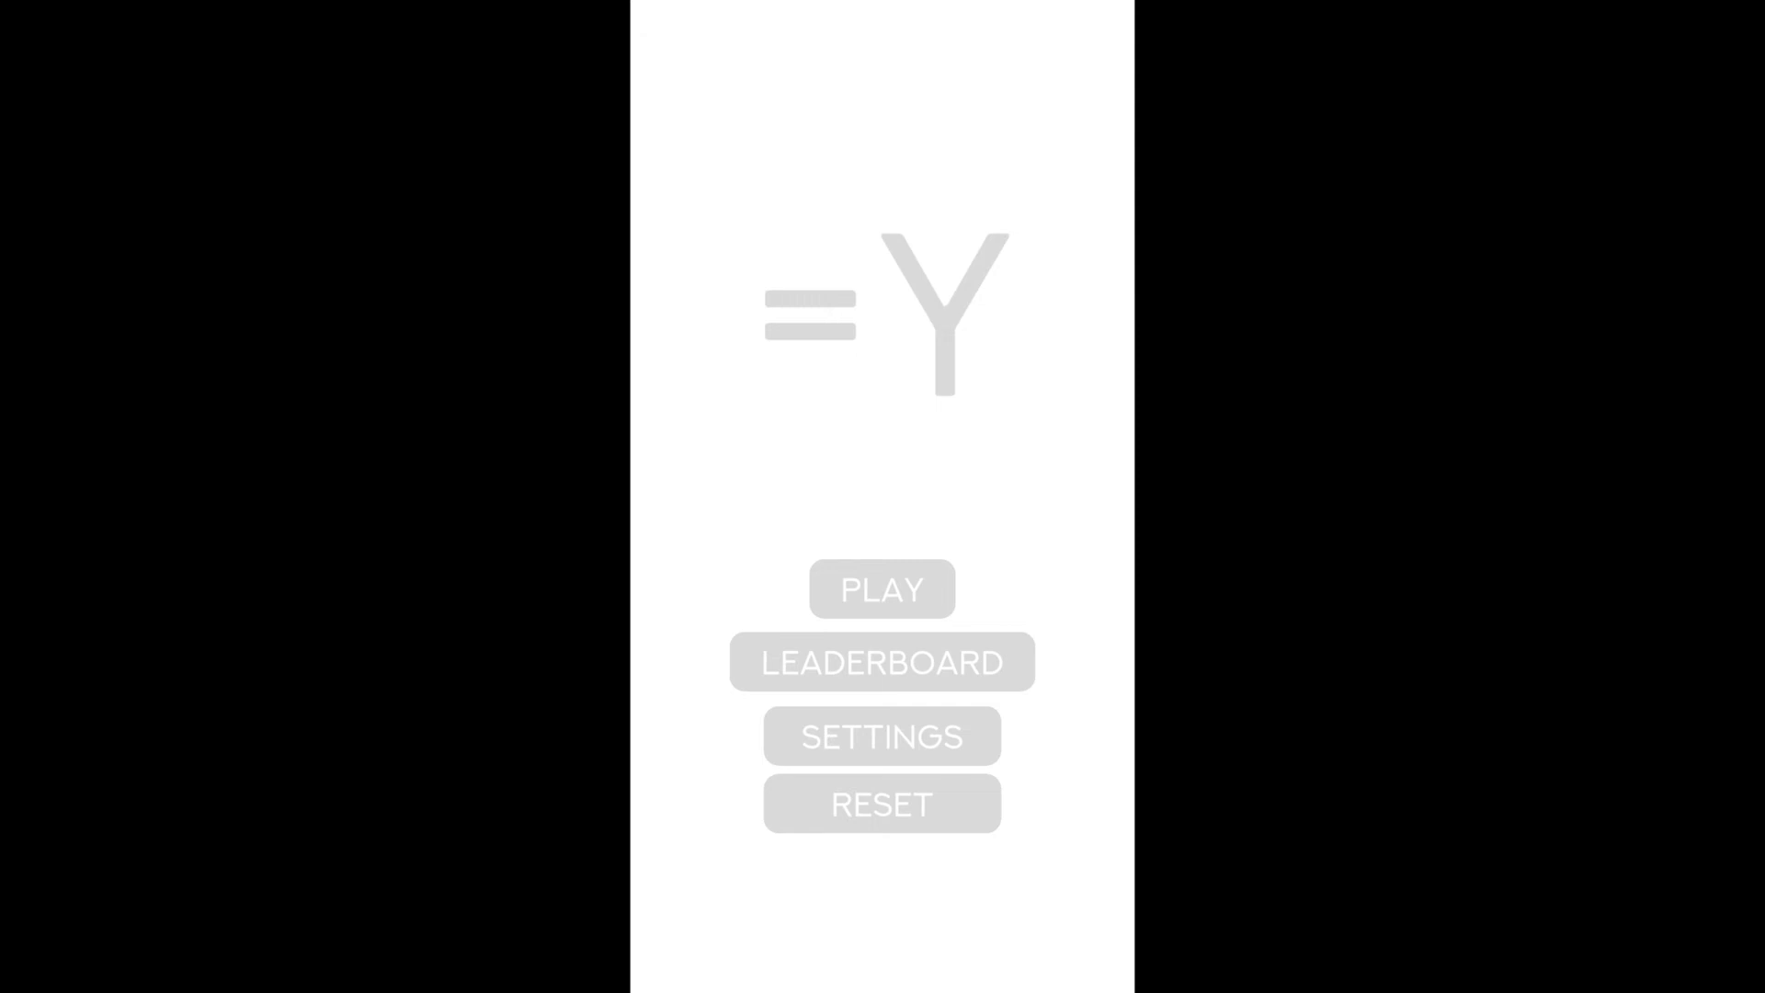
View the Brainpower leaderboard in the Equals Y game on the phone and return to the main menu
{"action": "left_click", "coordinate": [883, 662]}
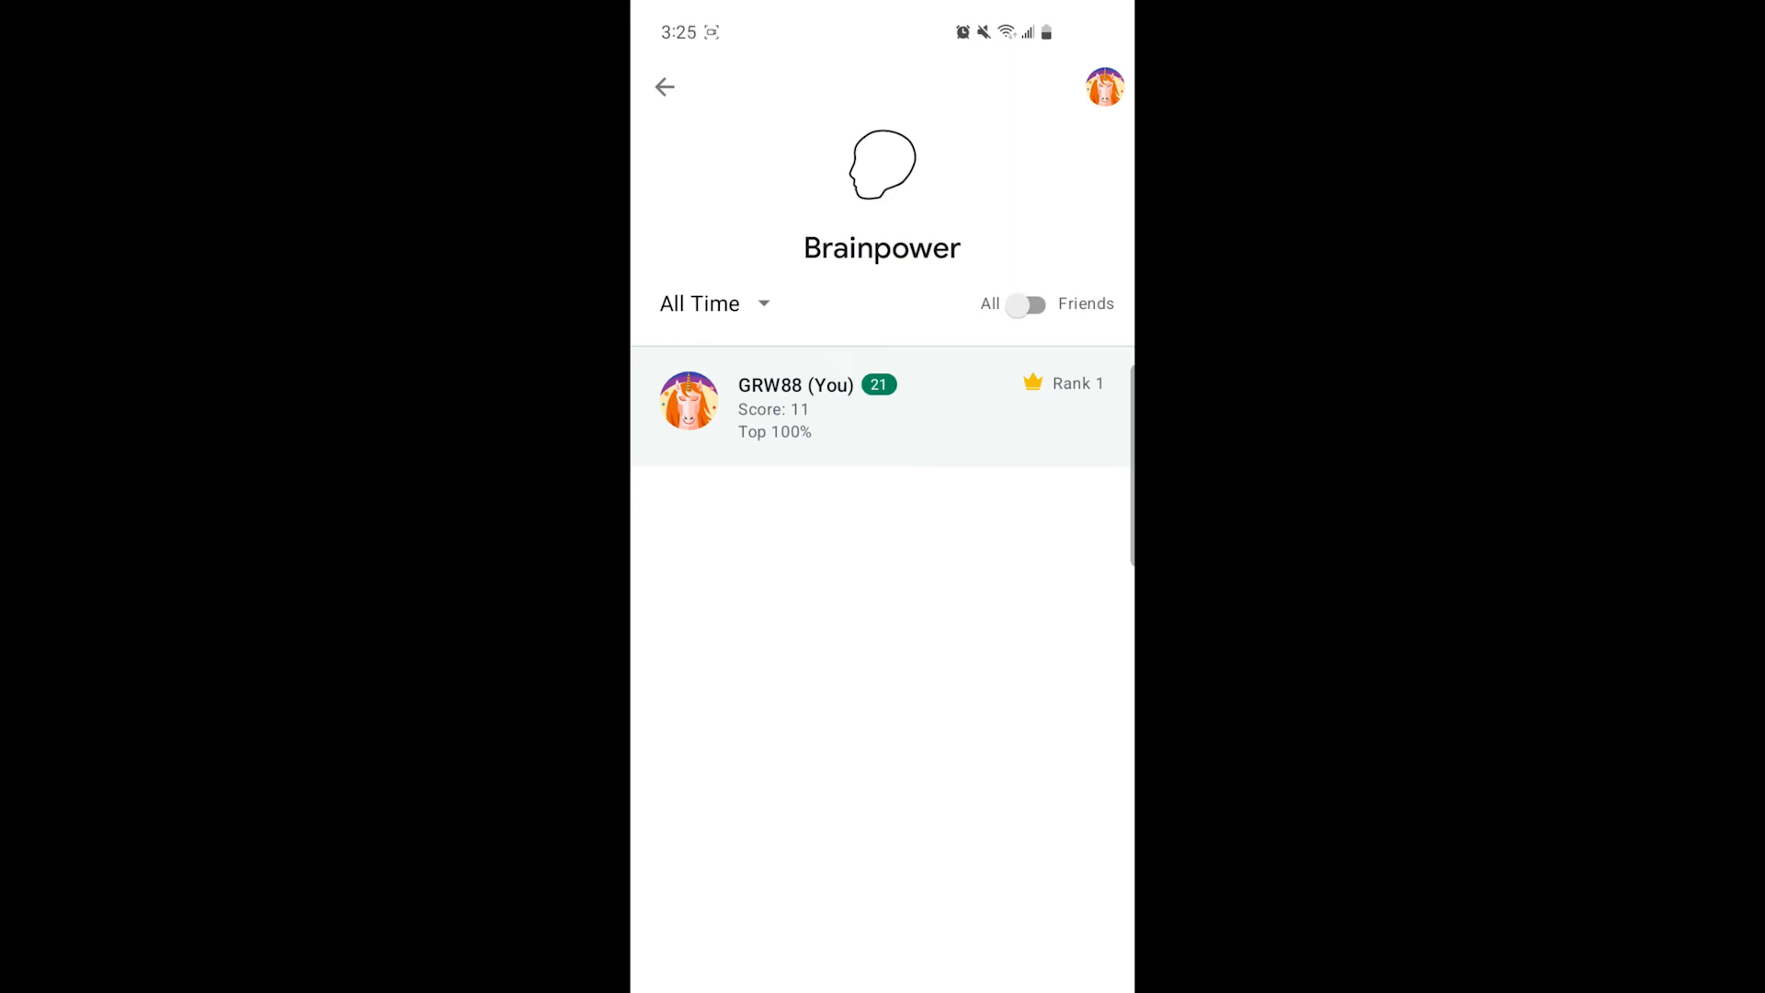
{"action": "left_click", "coordinate": [665, 87]}
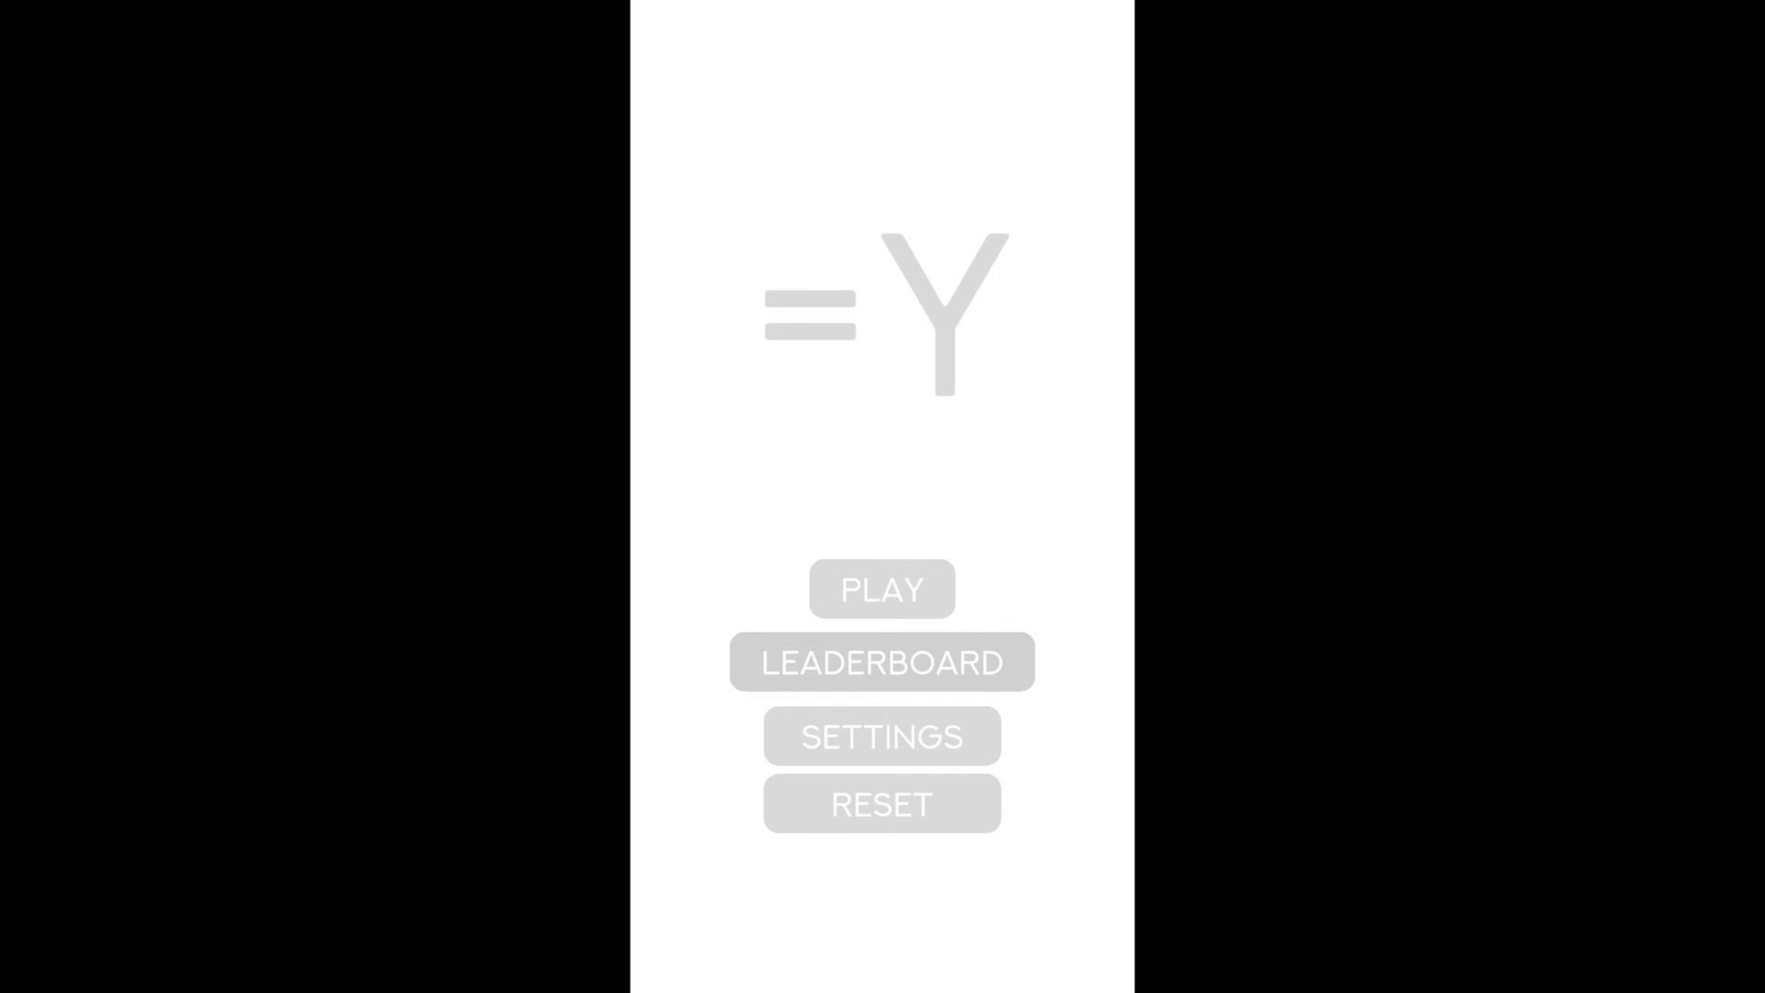
Play level 28, completing the equations as 2 * 1 = 2 and 4 + 4 = 8, and reopen the leaderboard
{"action": "left_click", "coordinate": [882, 589]}
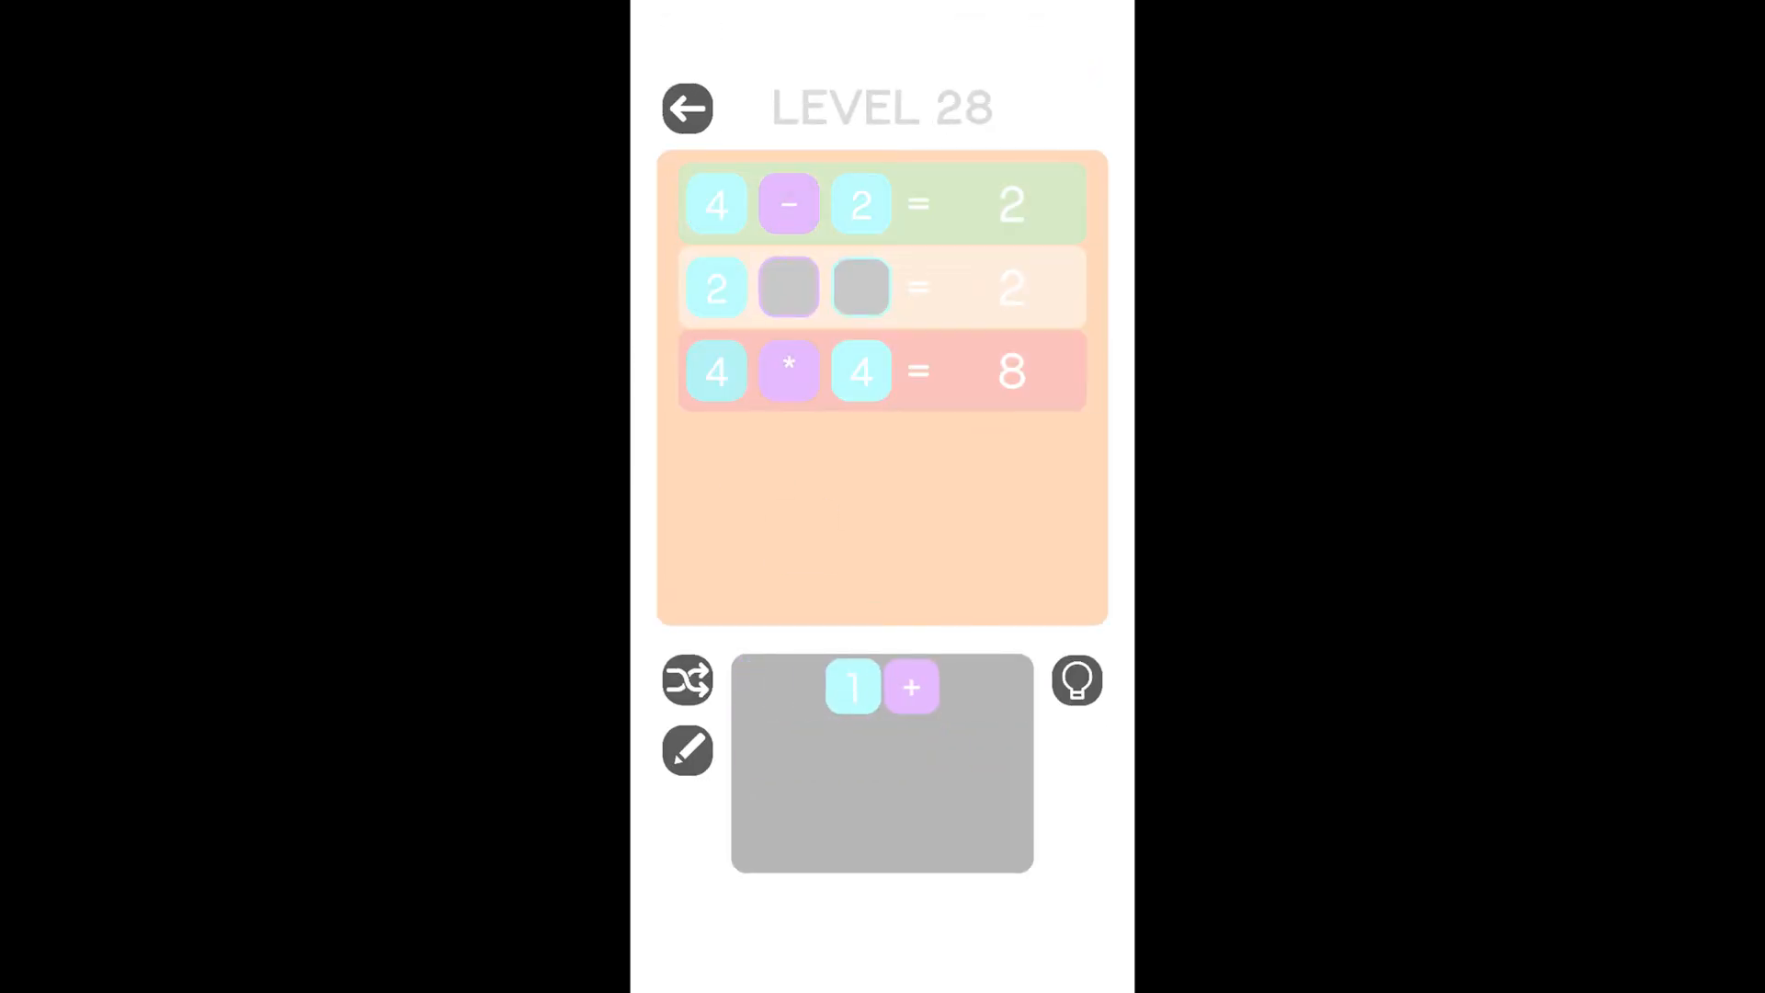
{"action": "left_click_drag", "start_coordinate": [789, 371], "coordinate": [789, 287]}
{"action": "left_click_drag", "start_coordinate": [911, 687], "coordinate": [789, 371]}
{"action": "left_click_drag", "start_coordinate": [883, 687], "coordinate": [862, 286]}
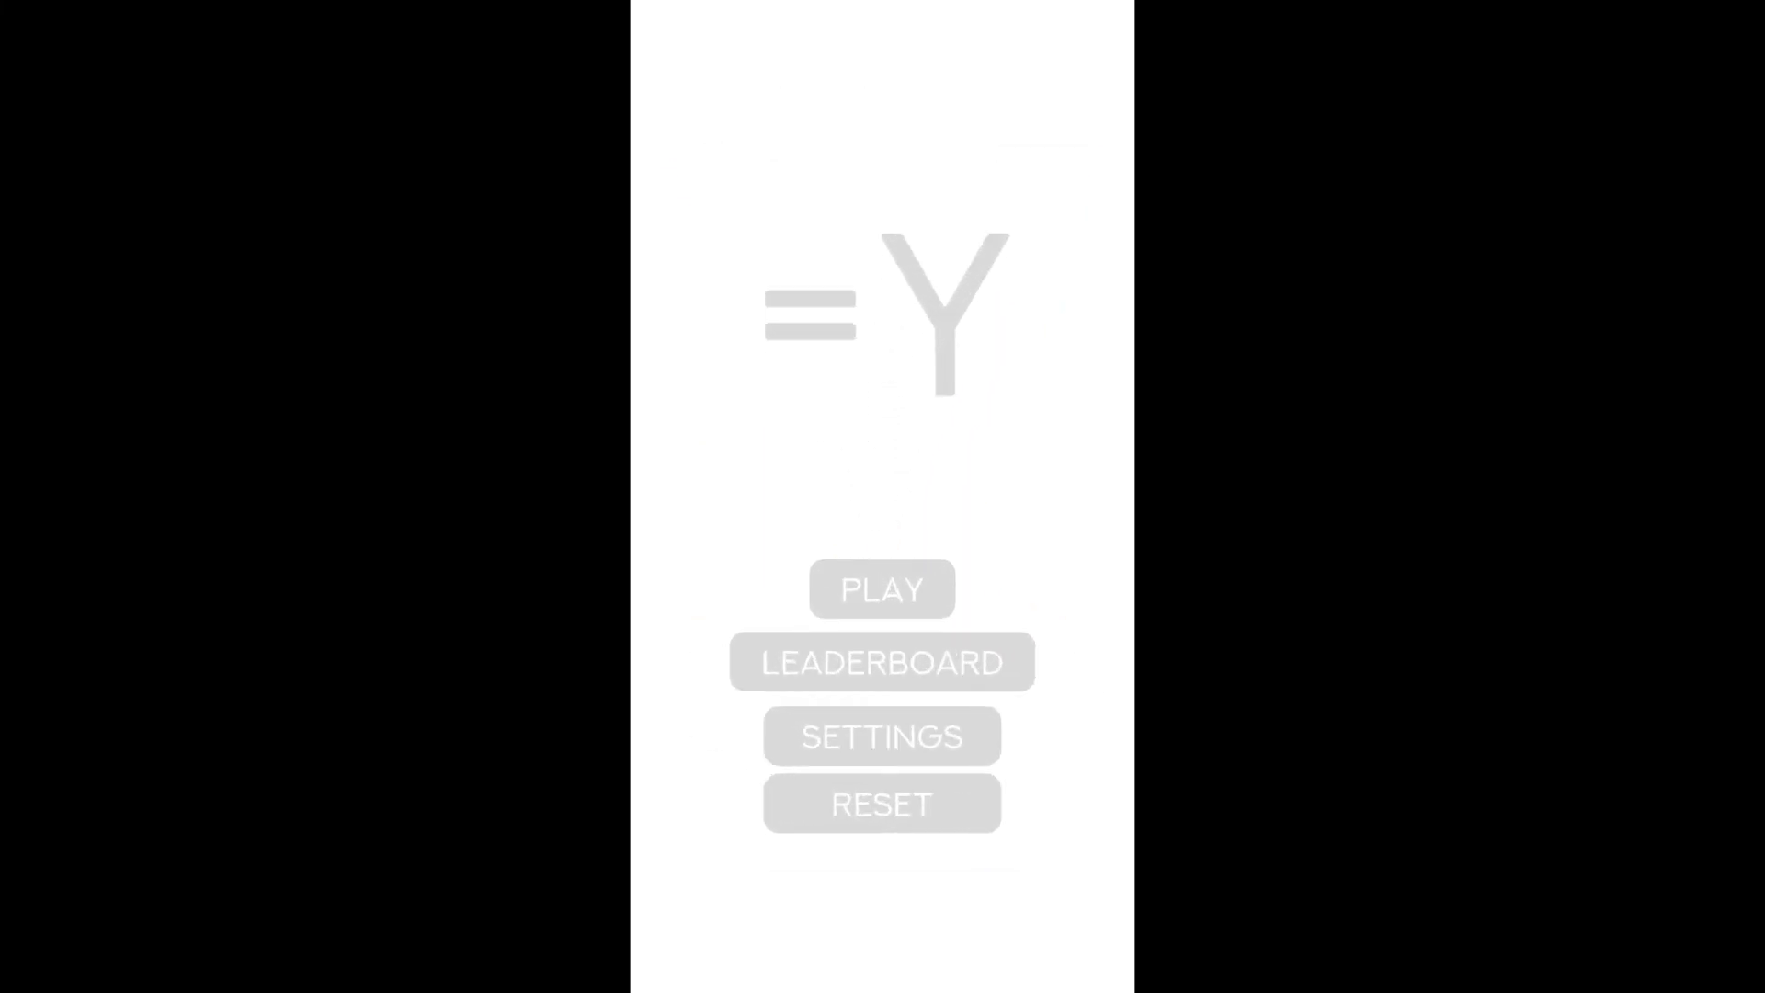
{"action": "left_click", "coordinate": [883, 662]}
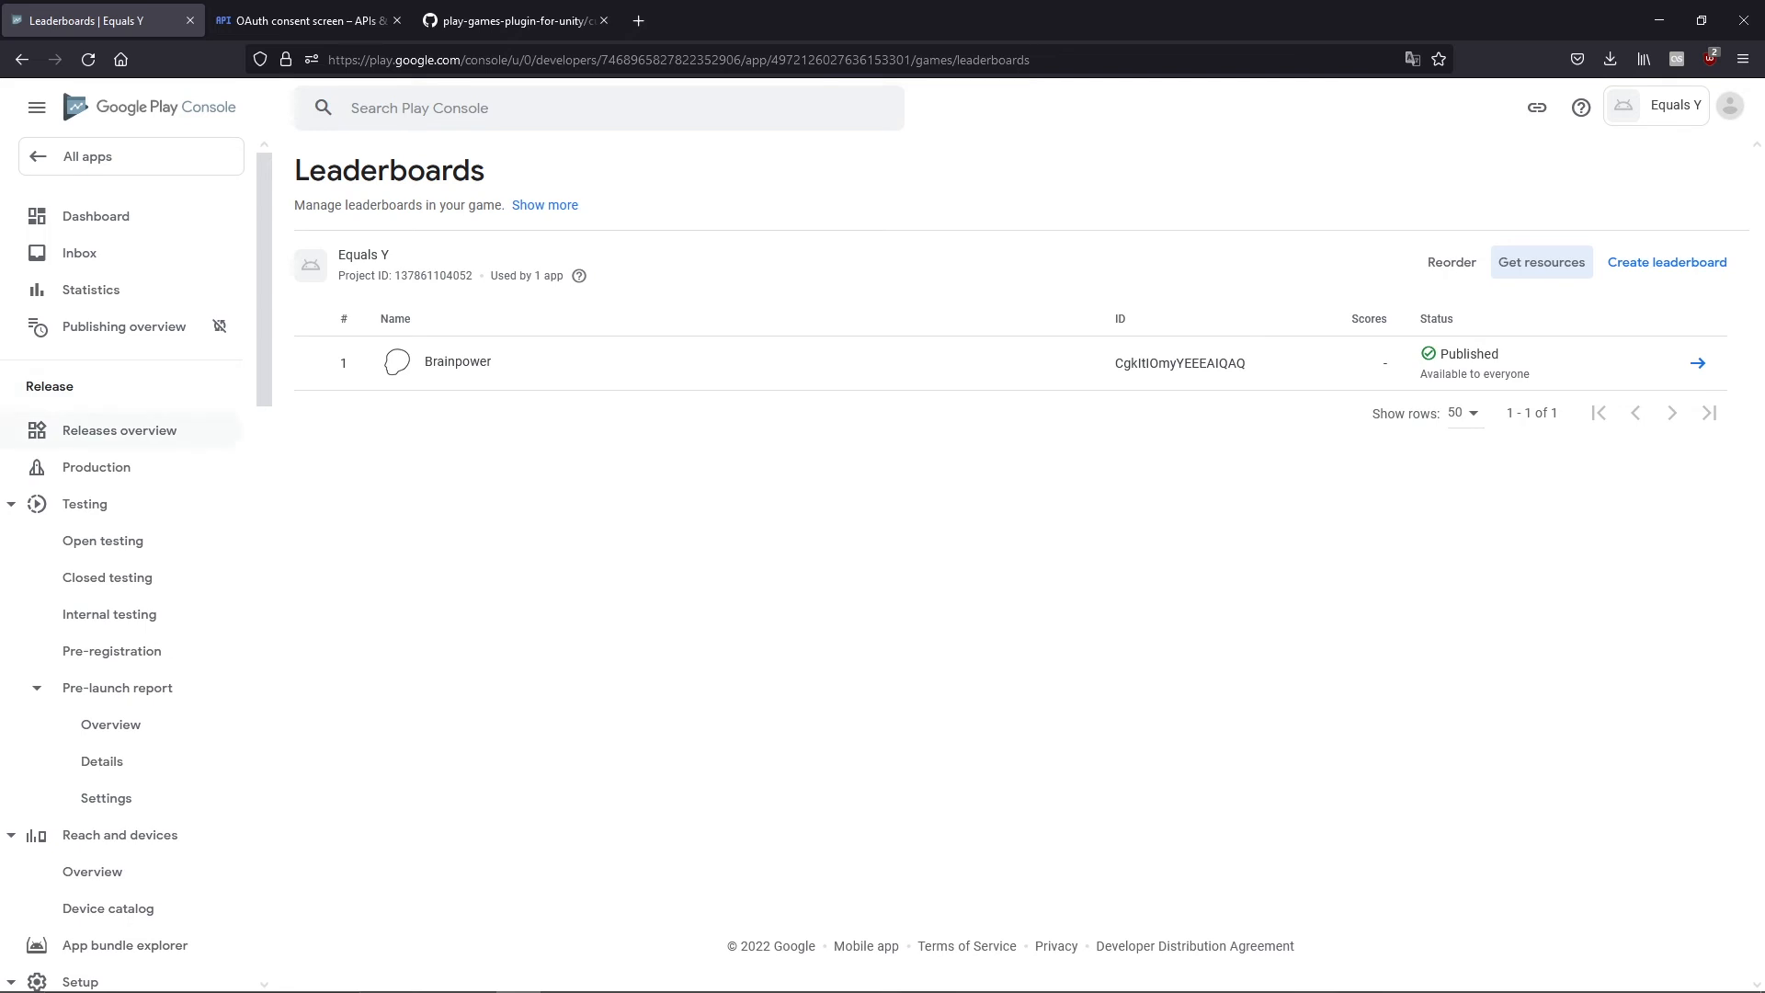
Open Internal testing for Equals Y in the Play Console and create a new release
{"action": "scroll", "coordinate": [119, 574], "scroll_direction": "down", "scroll_amount": 2}
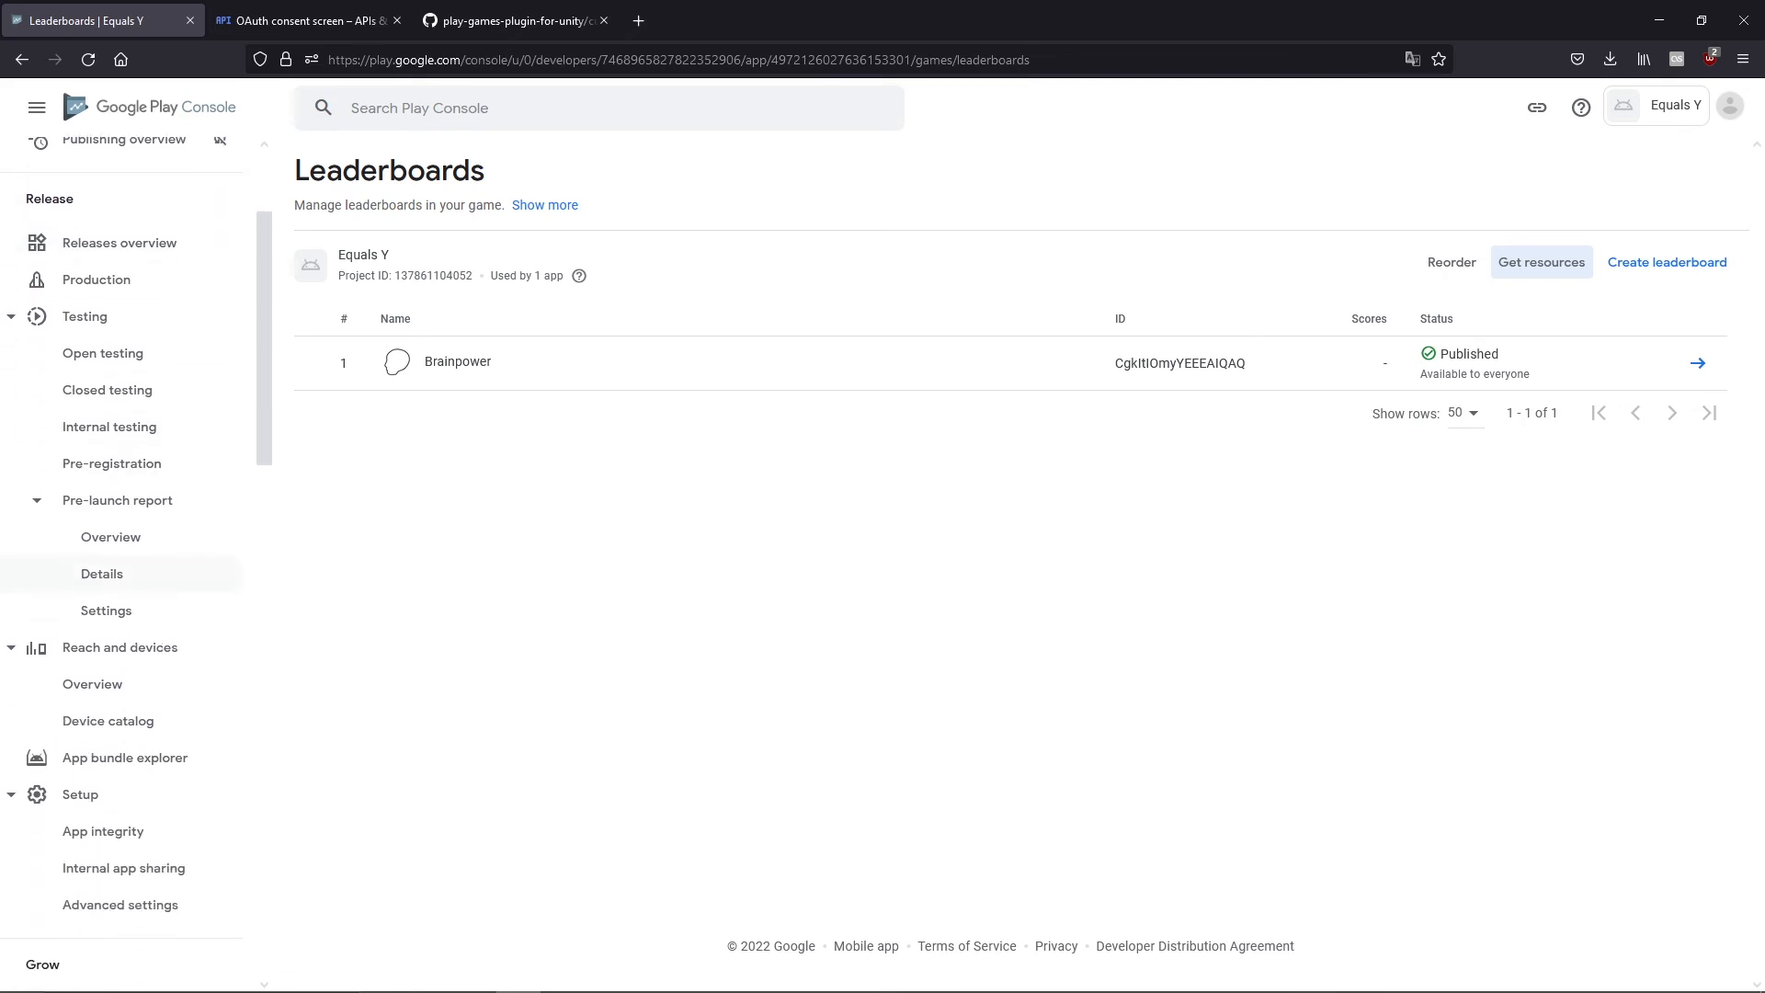
{"action": "left_click", "coordinate": [109, 428]}
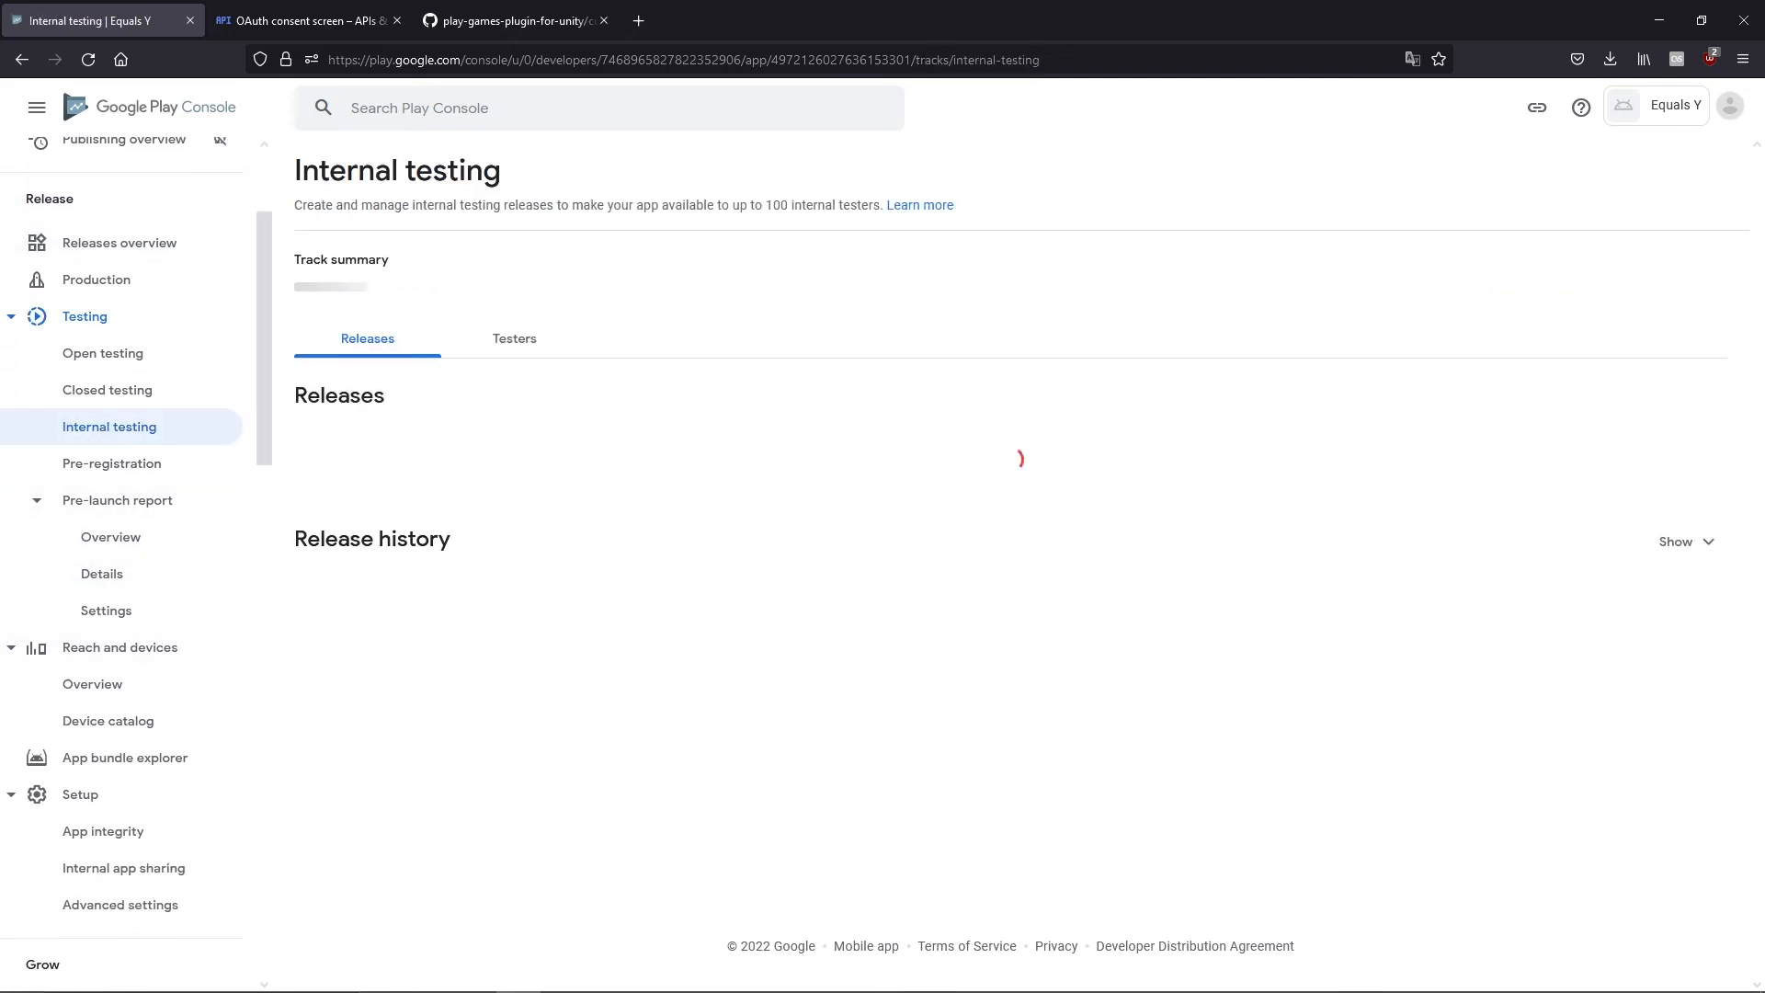
{"action": "left_click", "coordinate": [1646, 174]}
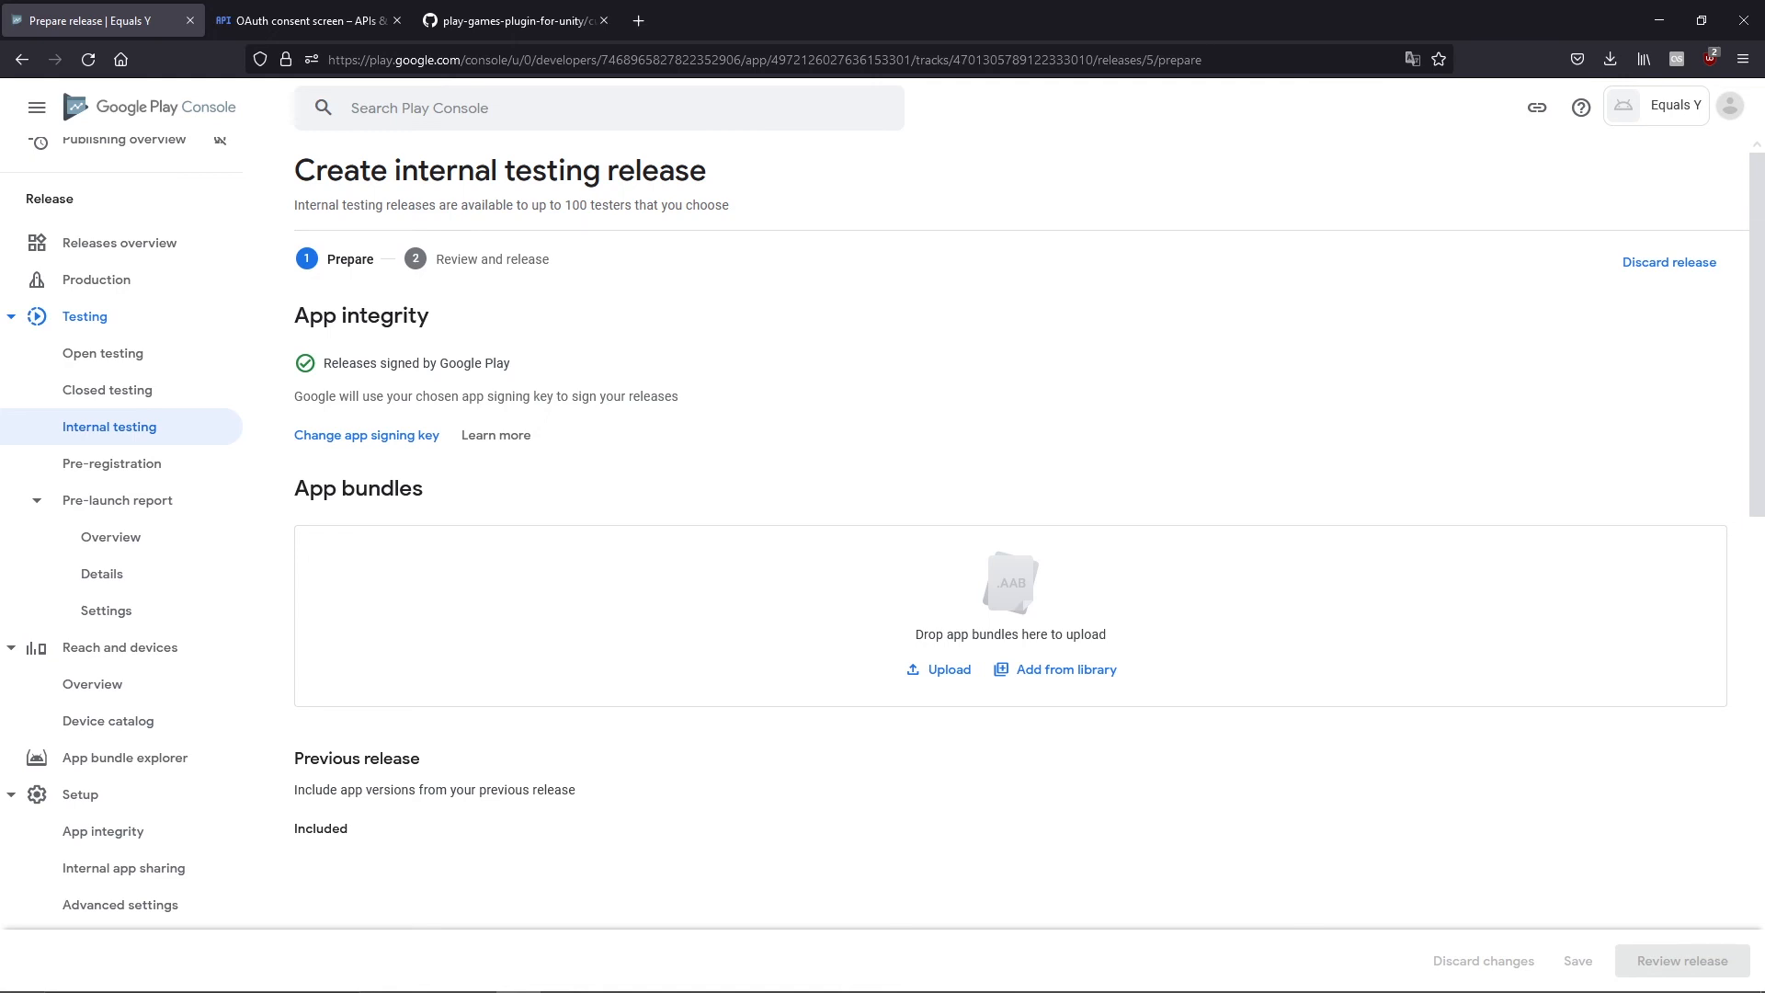
Examine the option to export and upload a key from Java keystore in the app signing preferences, and close them without saving
{"action": "left_click", "coordinate": [366, 435]}
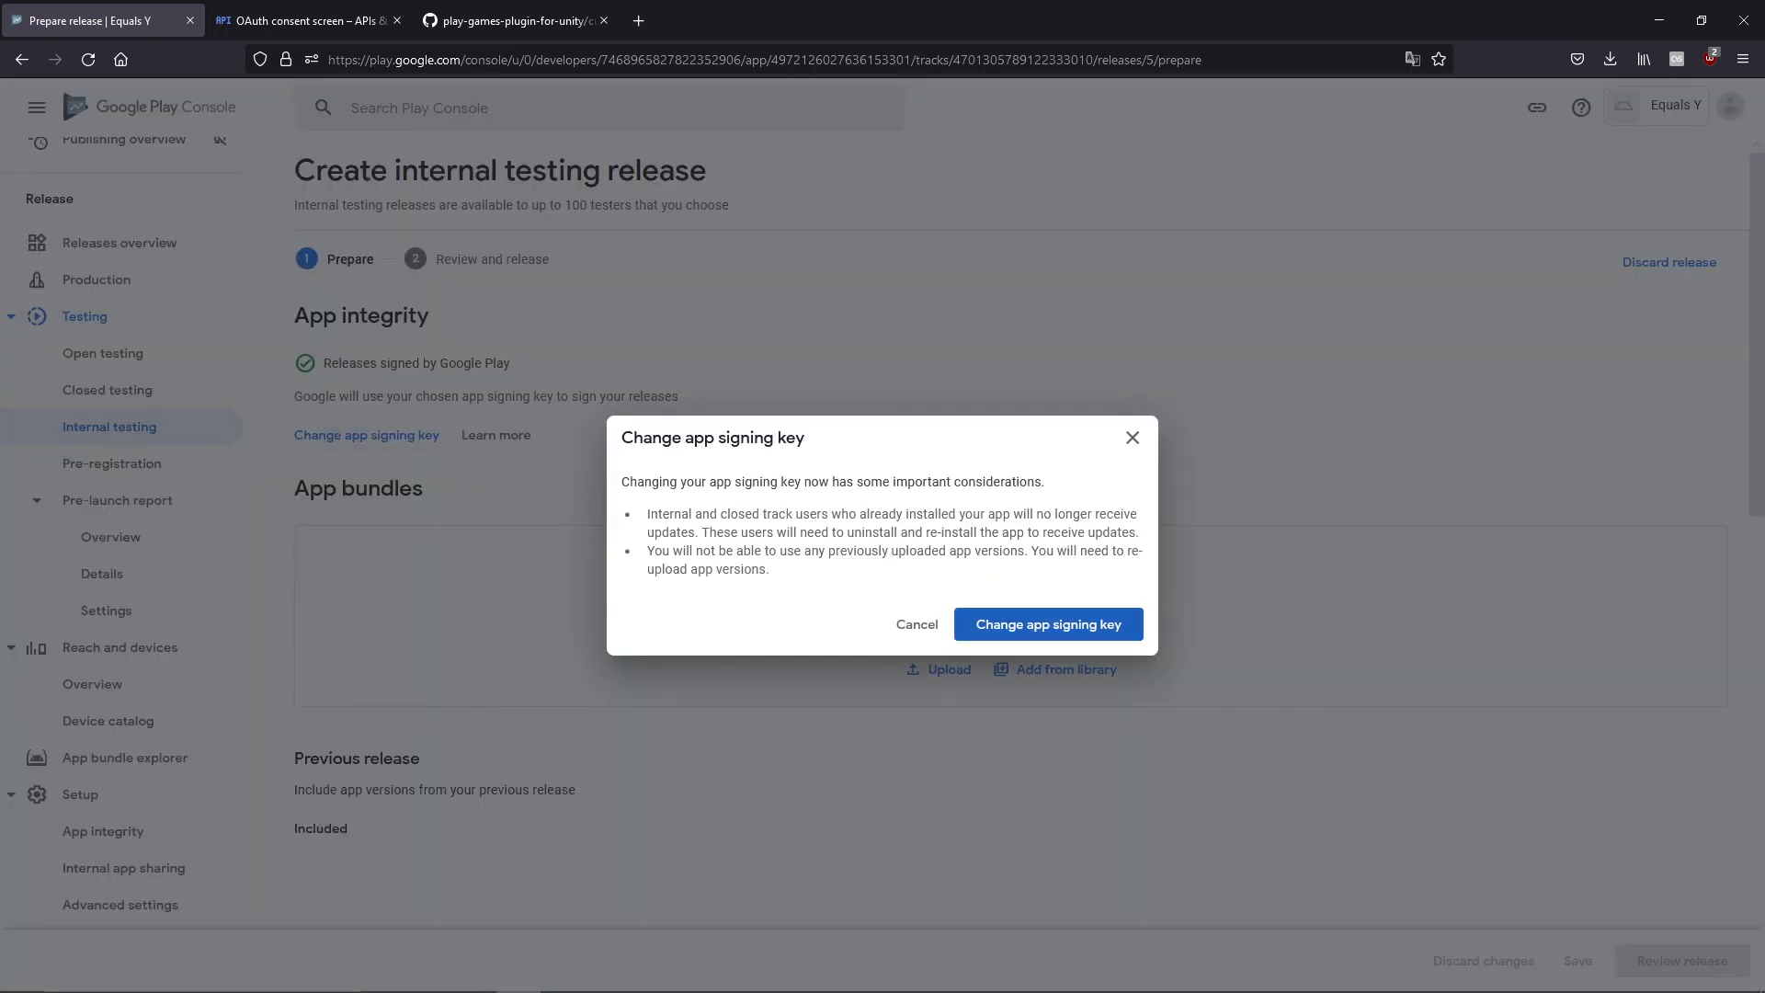
{"action": "left_click", "coordinate": [1049, 625]}
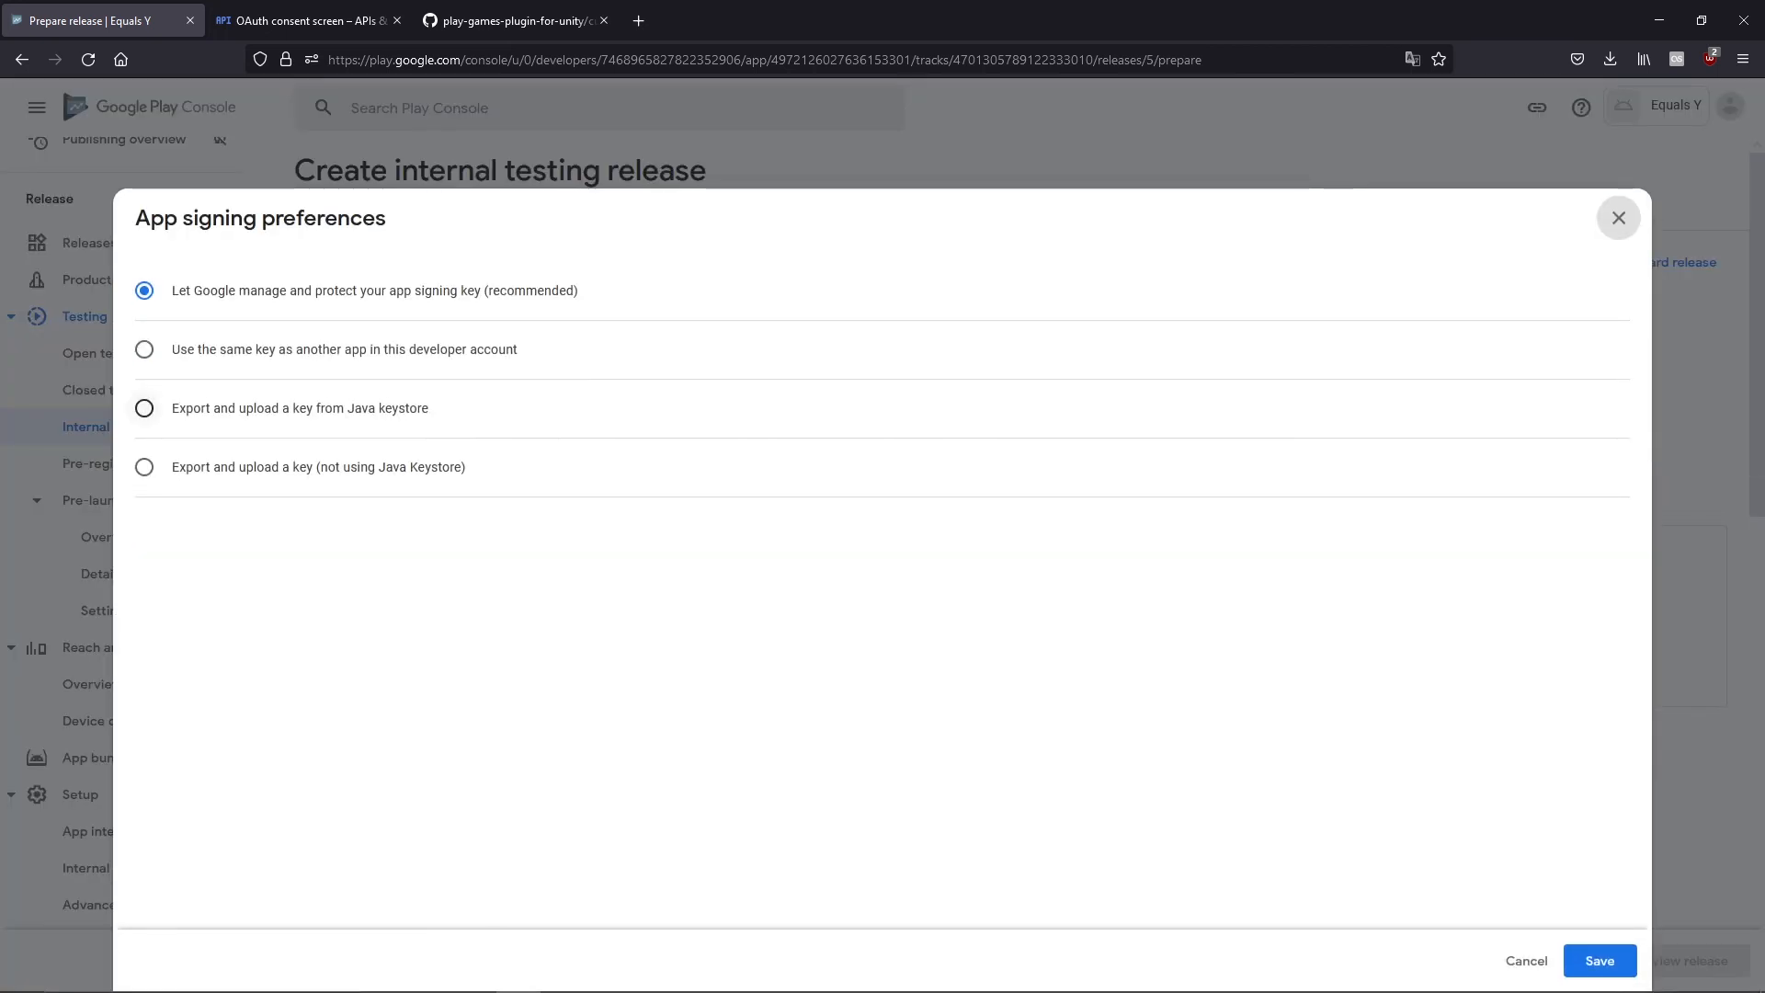
{"action": "left_click", "coordinate": [145, 408]}
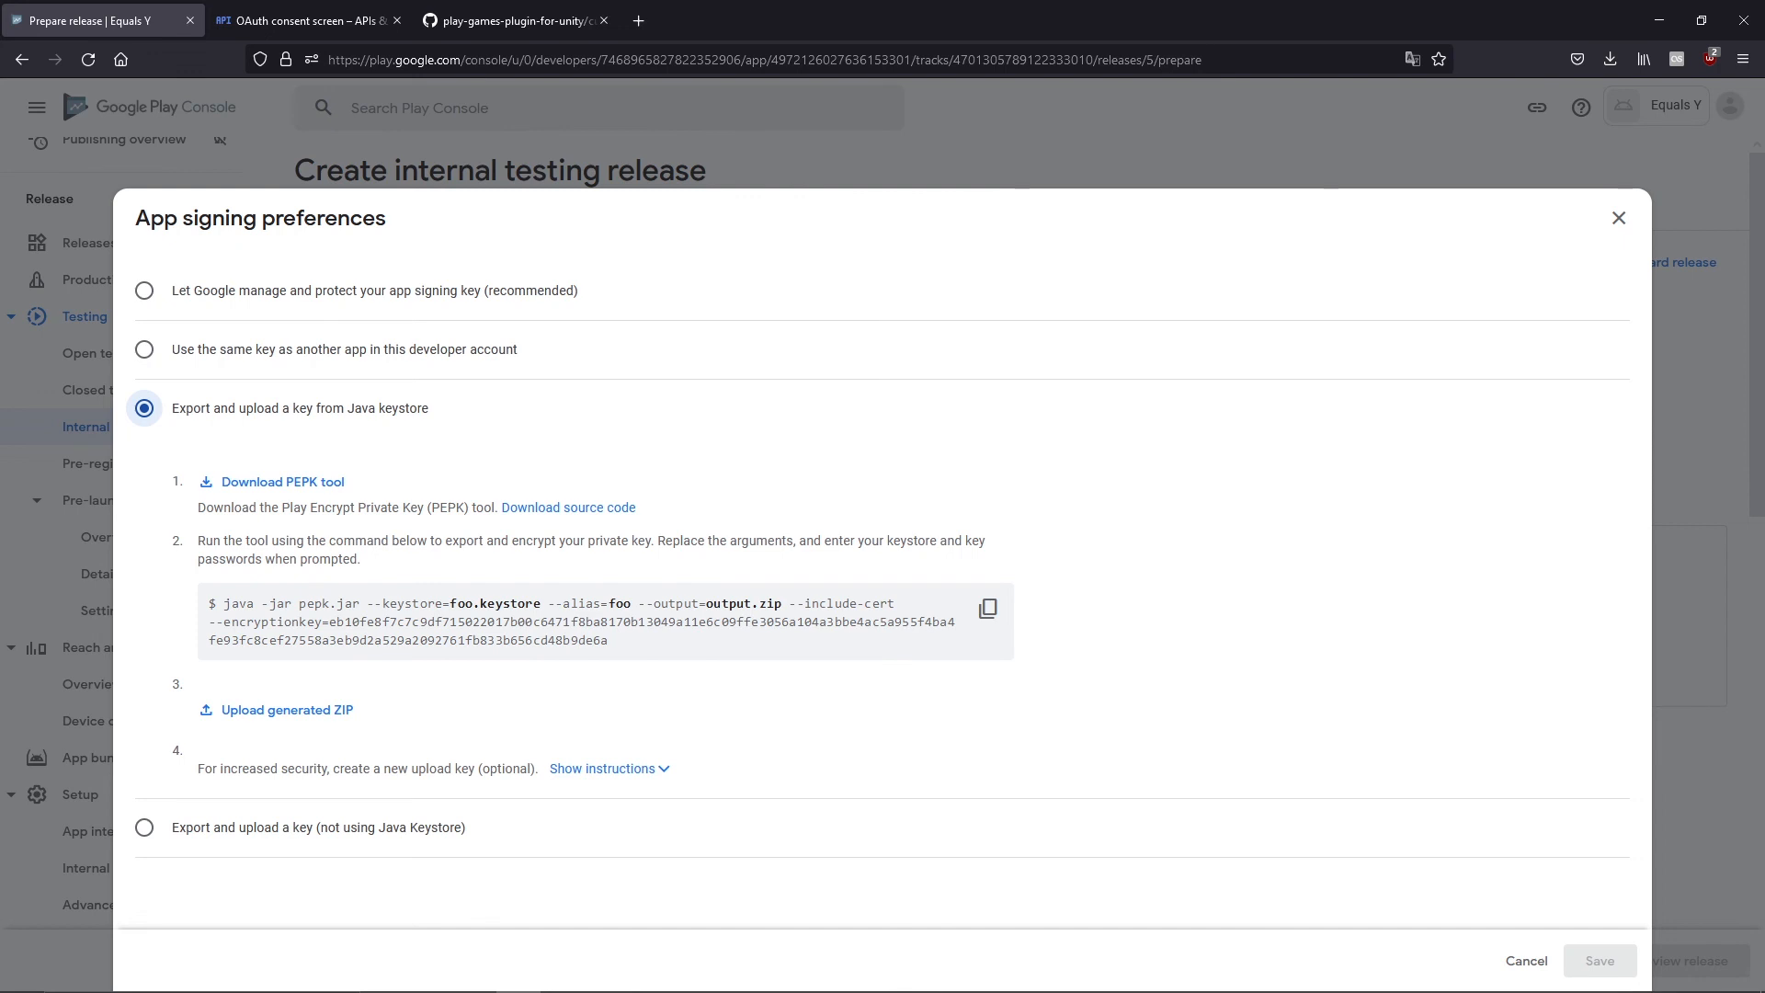
{"action": "left_click", "coordinate": [1619, 218]}
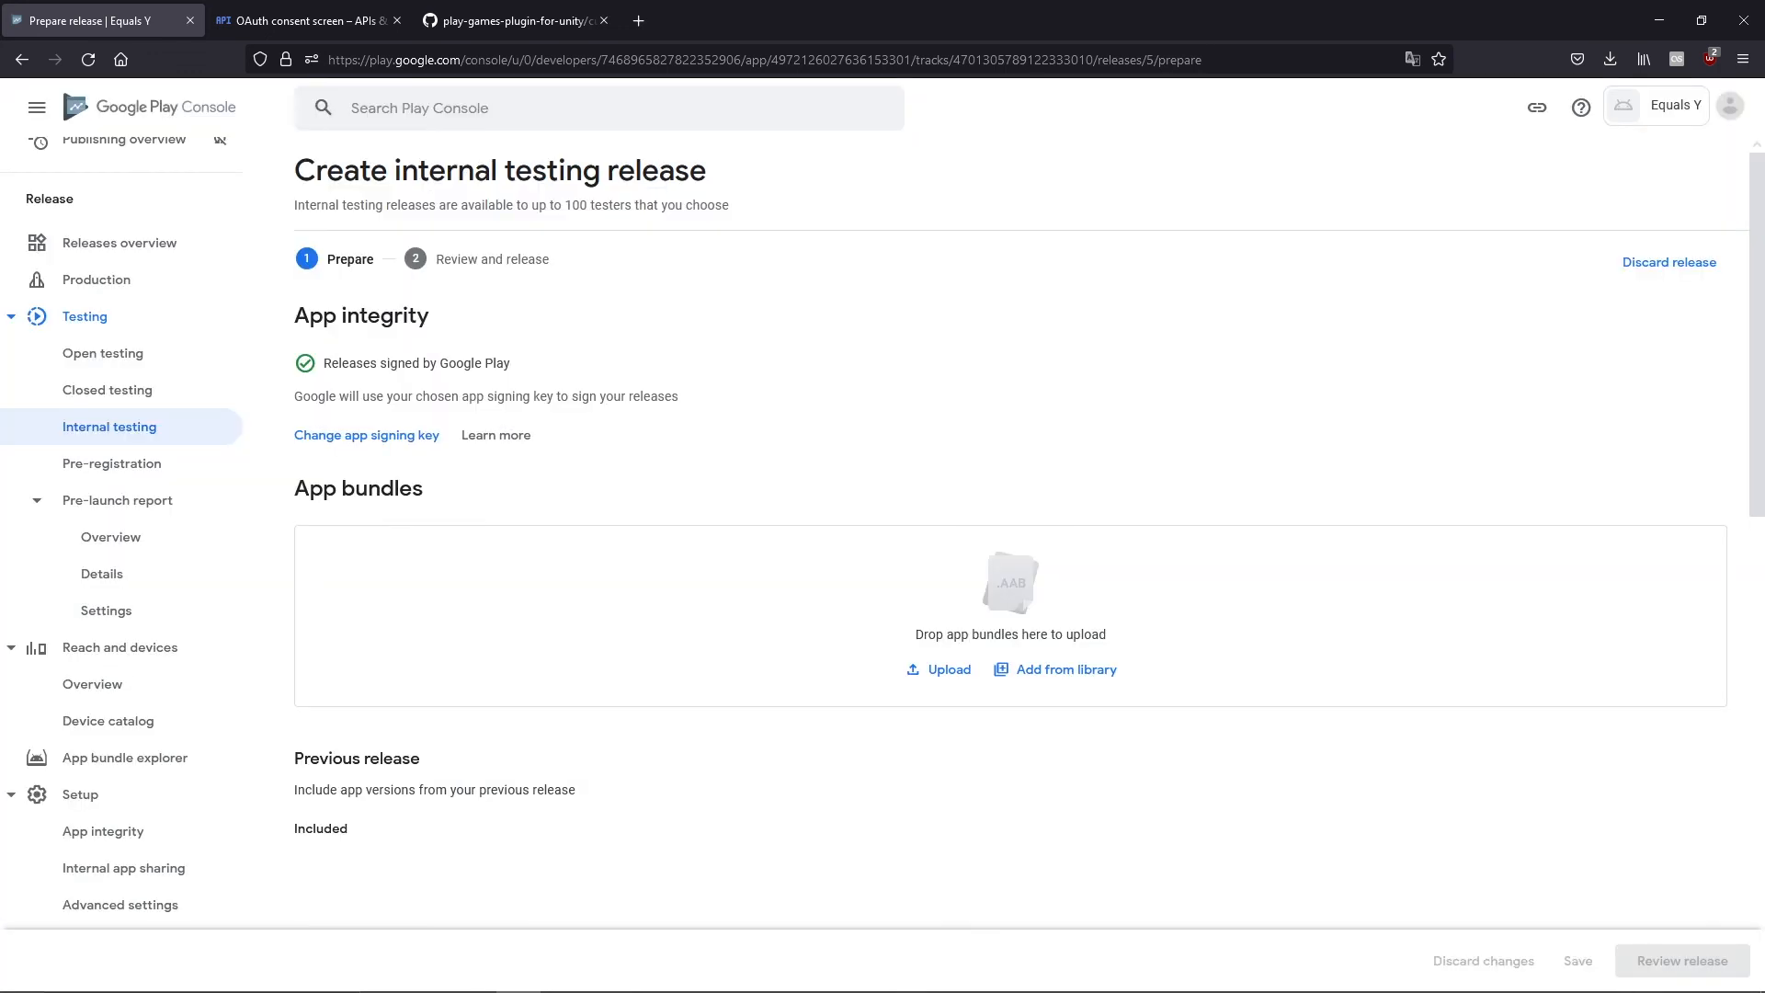